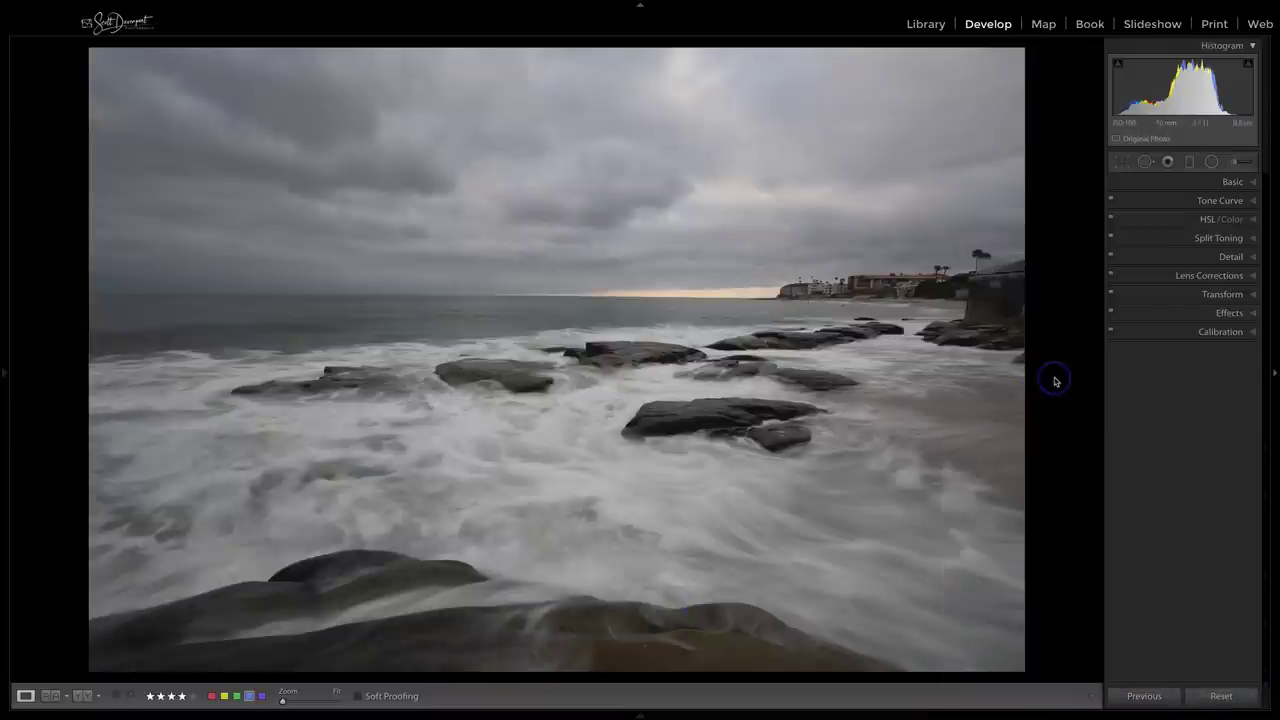
Step: Tighten the crop from the right, reposition the photo, and auto-straighten the horizon to -0.45
key("r")
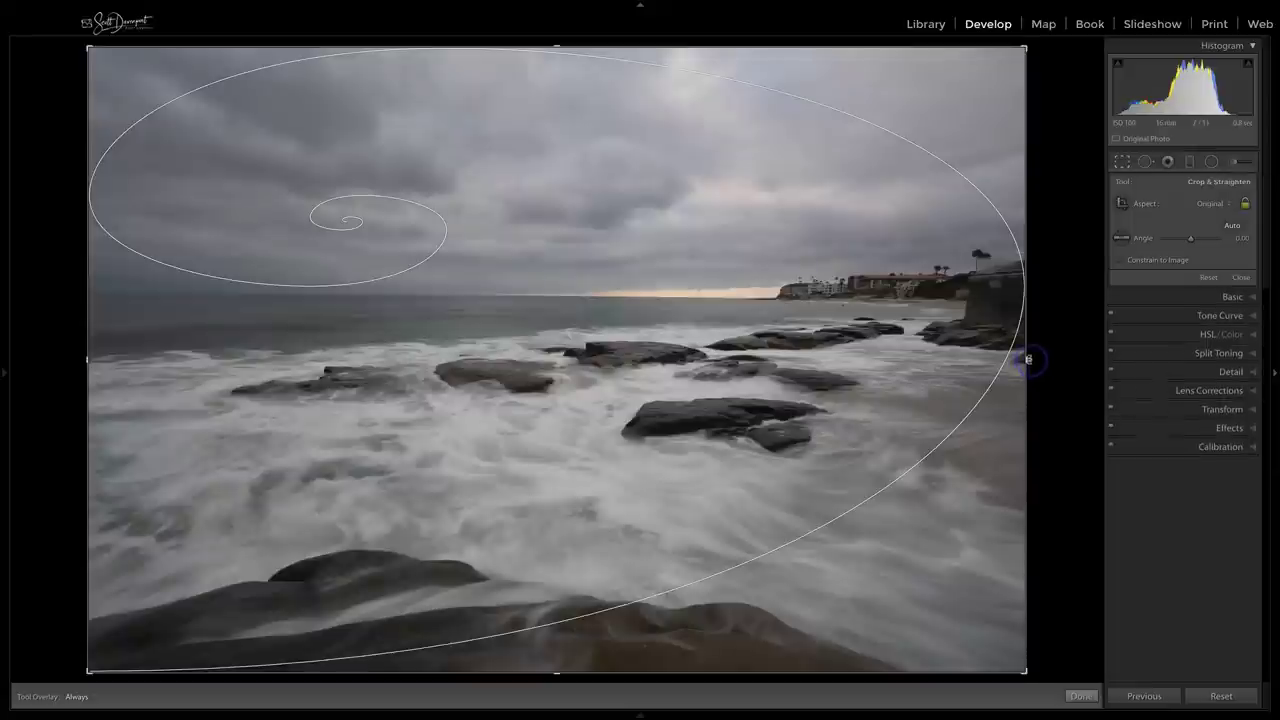
left_click_drag(1026, 360, 986, 357)
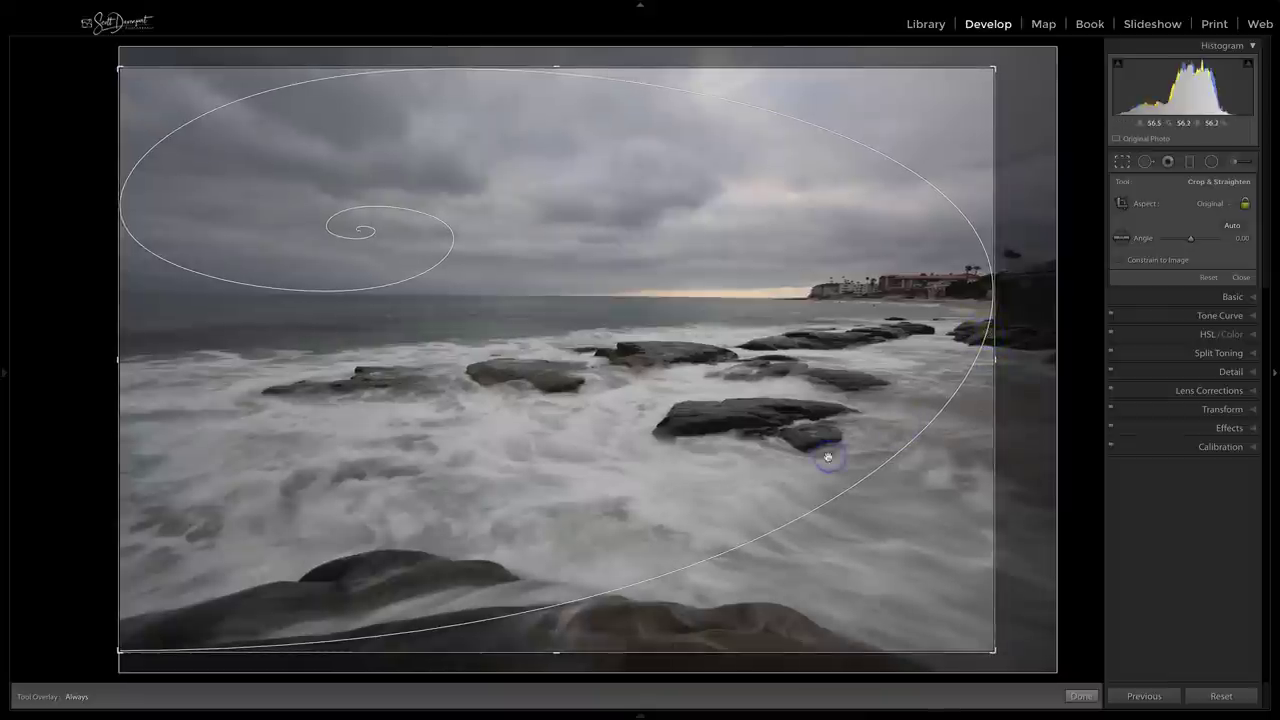
left_click_drag(783, 457, 781, 447)
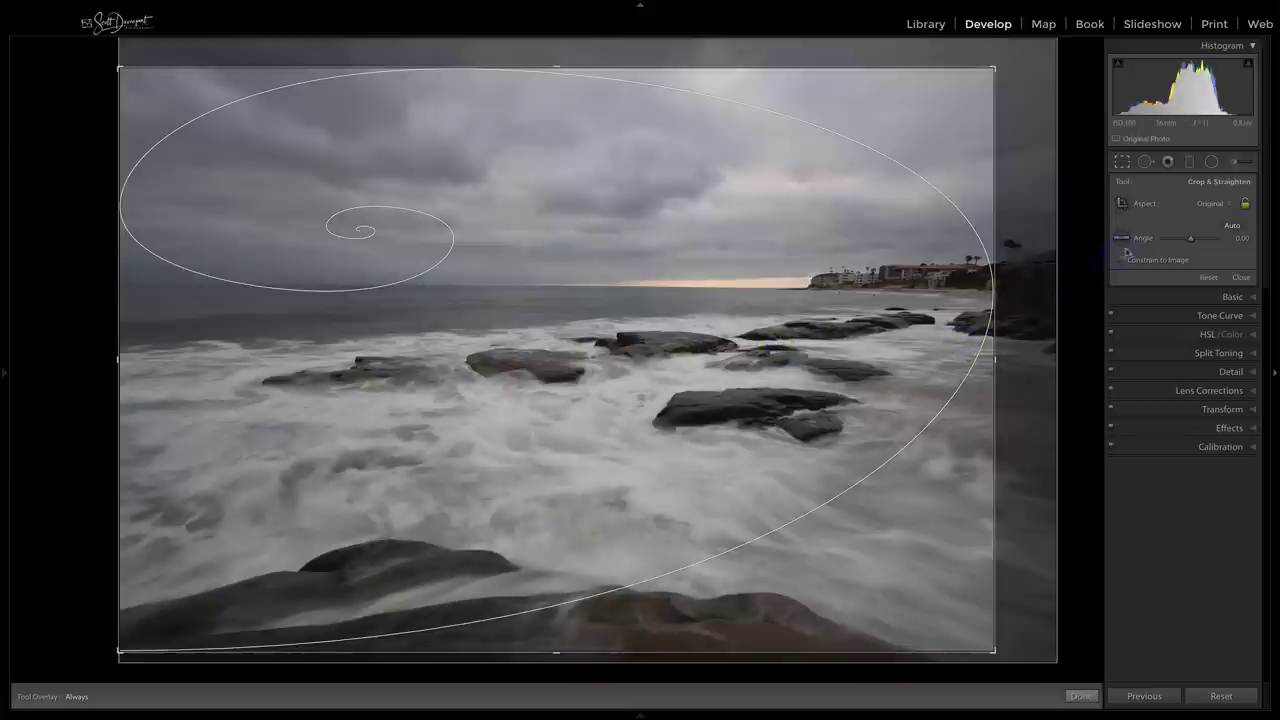
left_click(1231, 228)
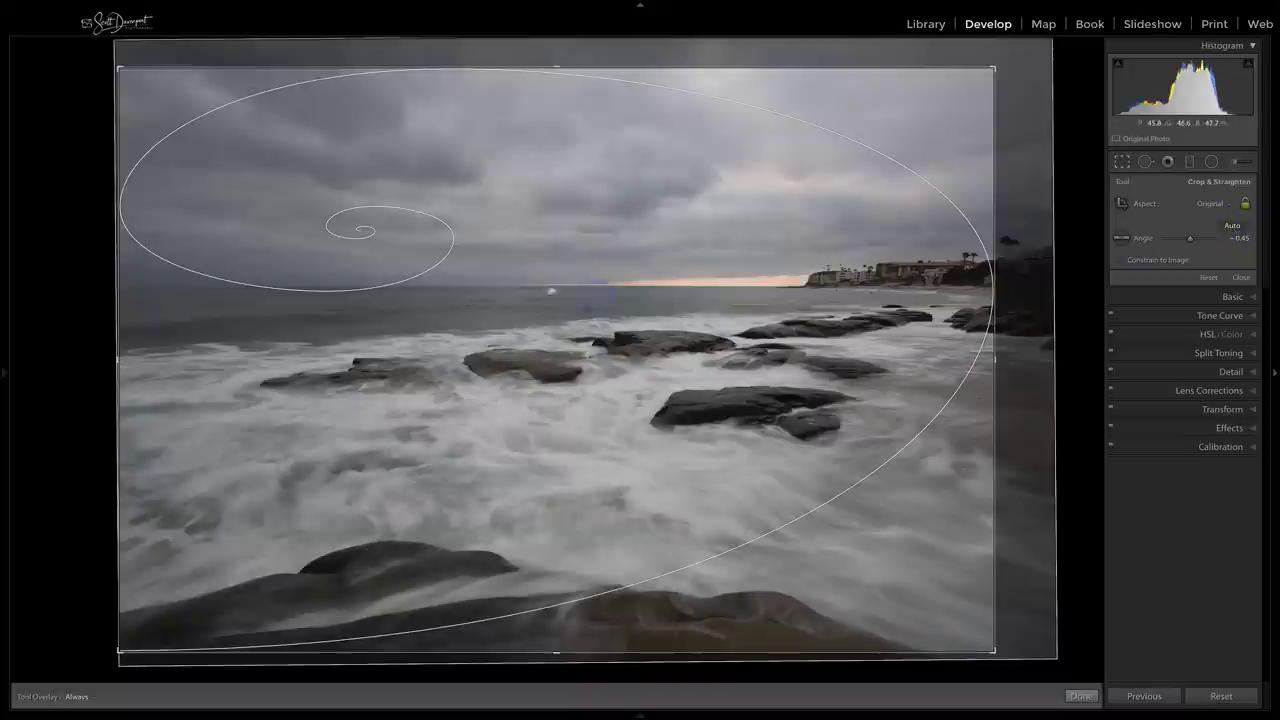
left_click_drag(565, 418, 564, 424)
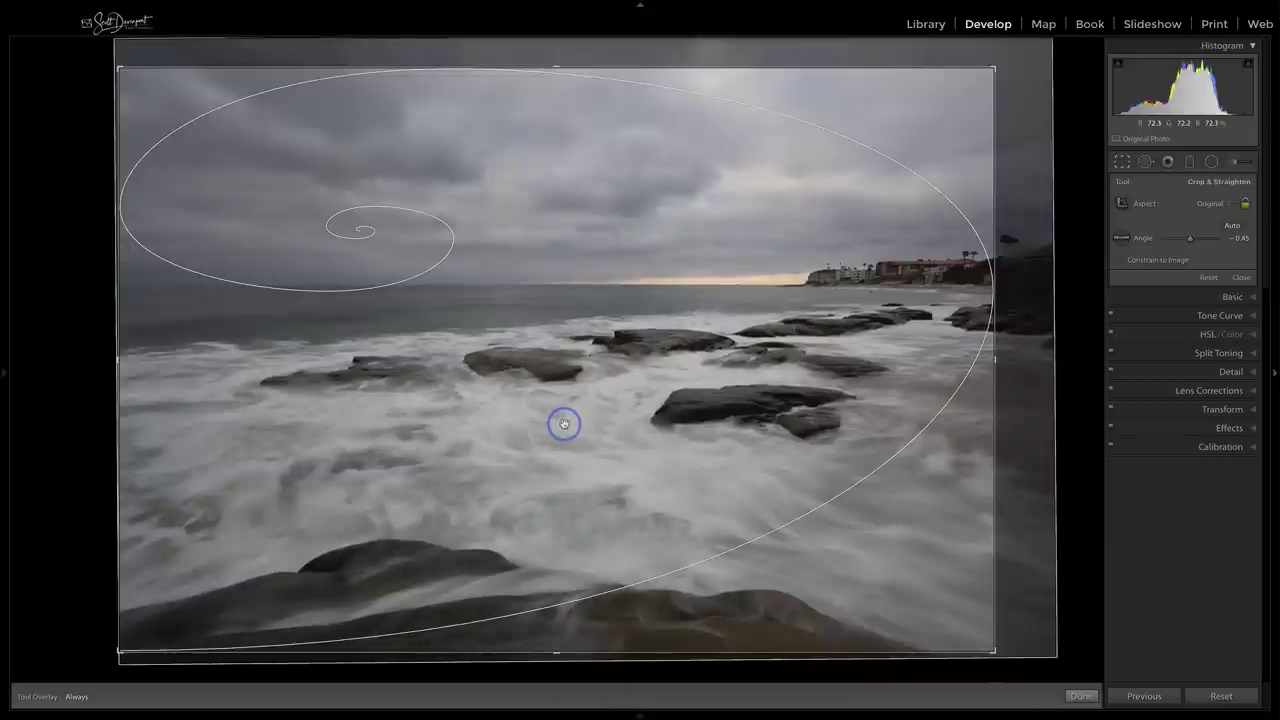
left_click(995, 360)
Step: Trim the crop's right edge slightly twice in Lights Out, then commit the crop with the interface restored
key("l")
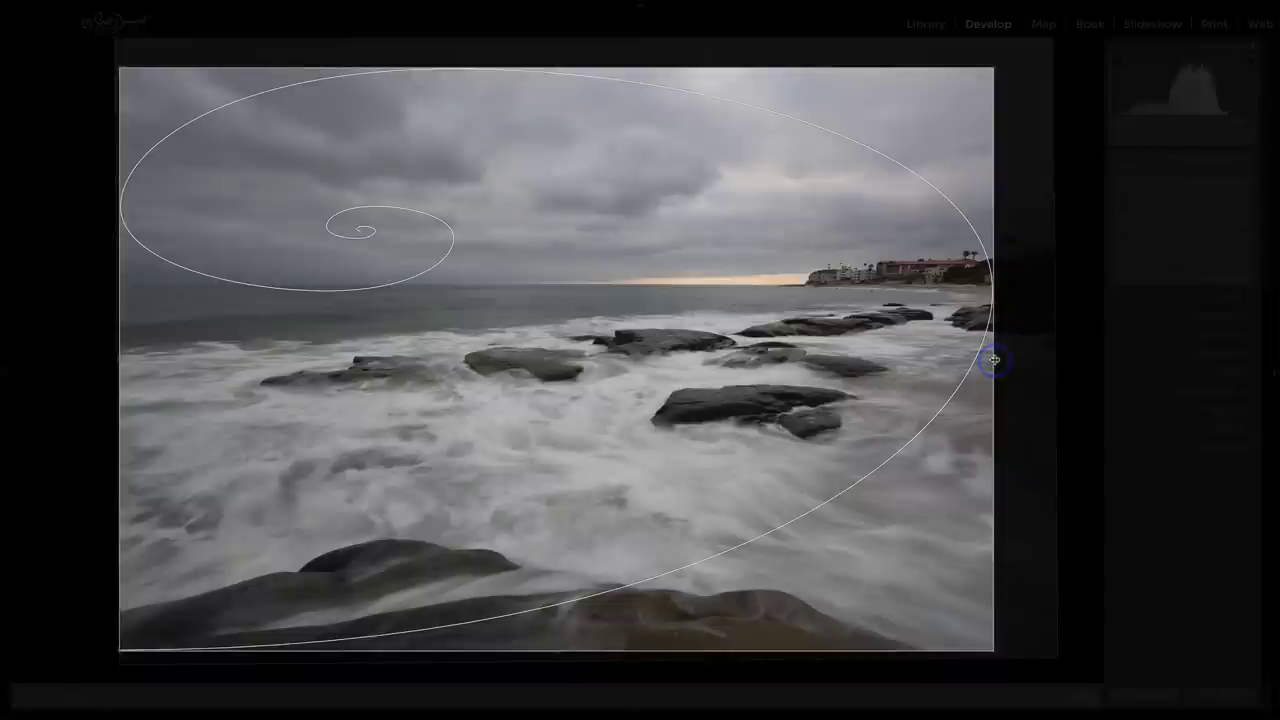
key("l")
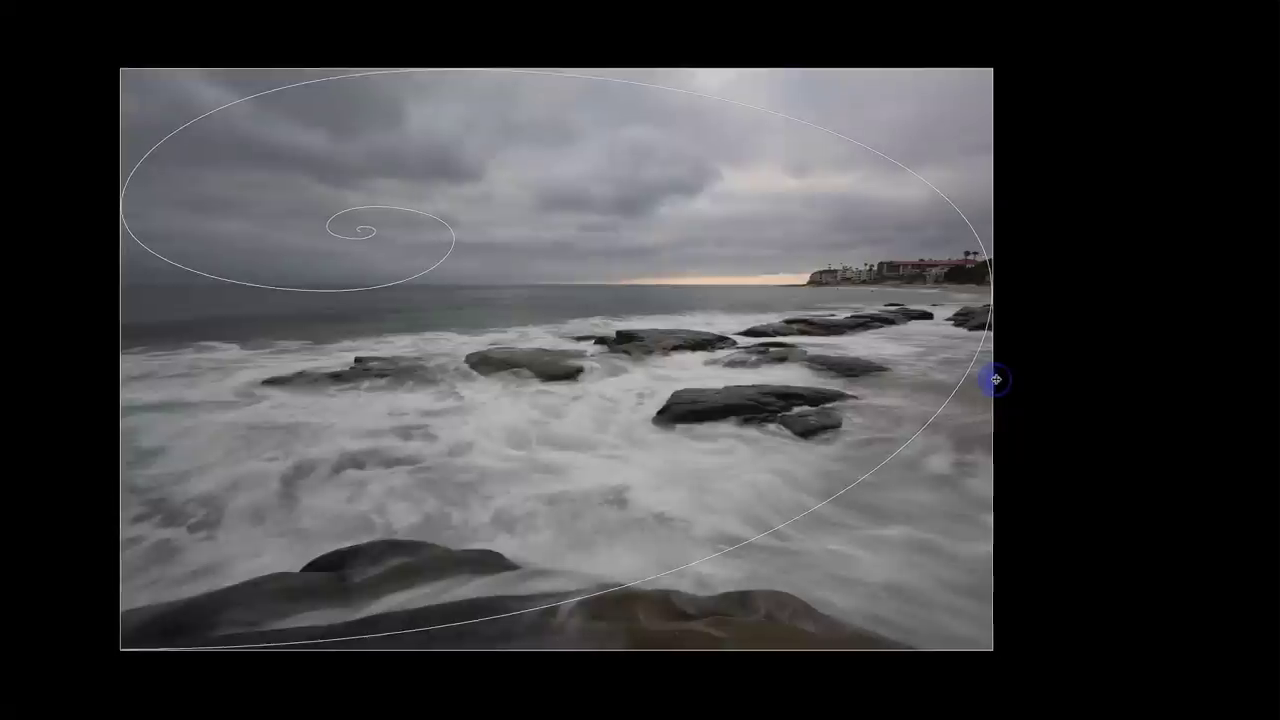
left_click_drag(998, 379, 991, 379)
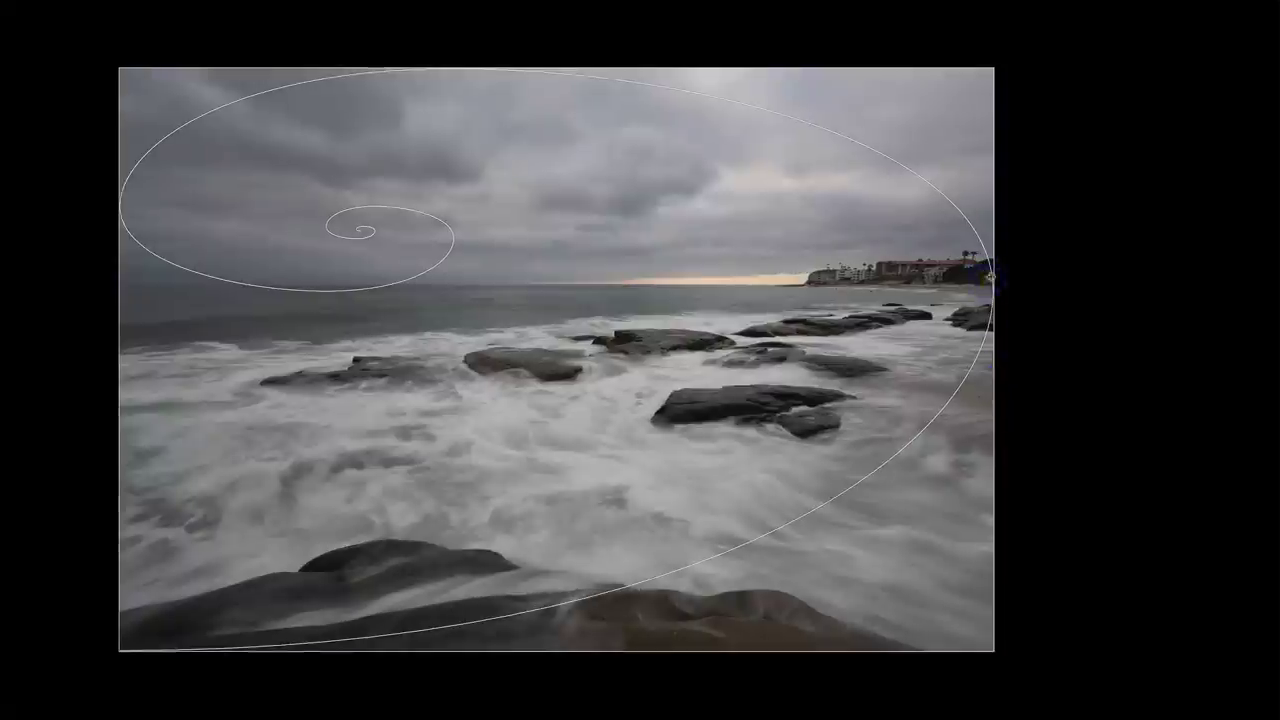
left_click_drag(987, 350, 989, 351)
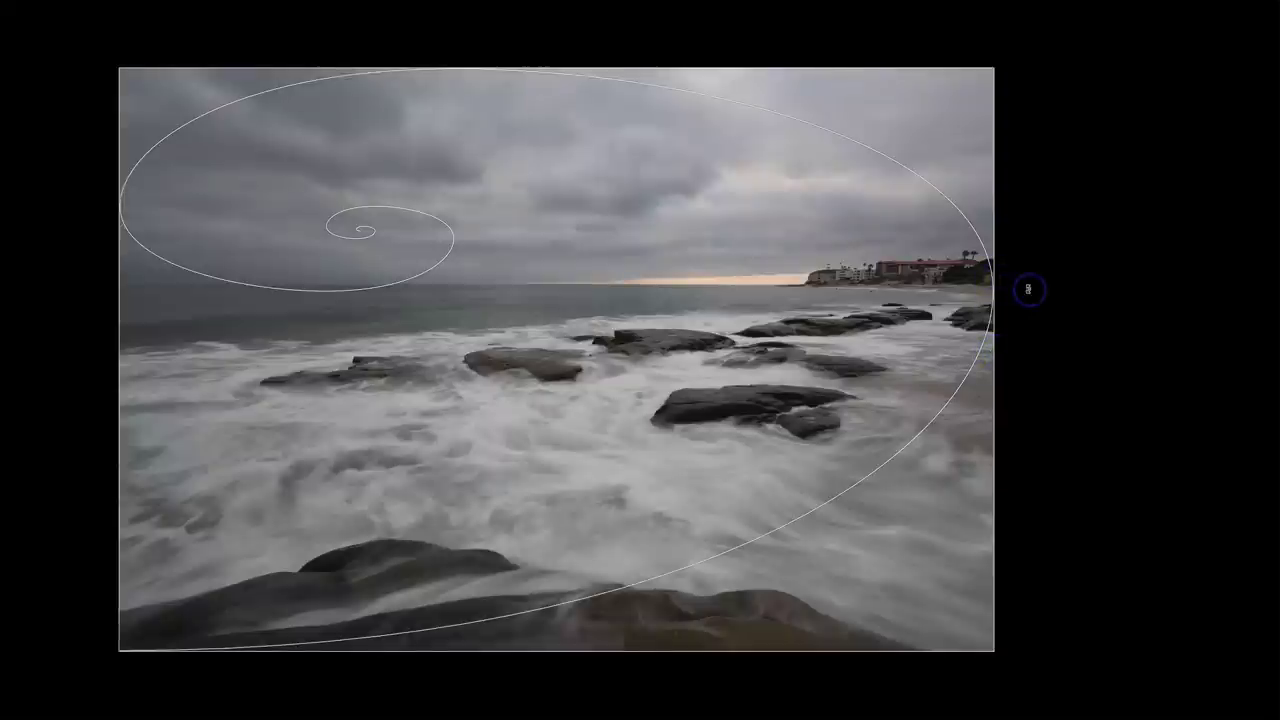
key("l")
key("Return")
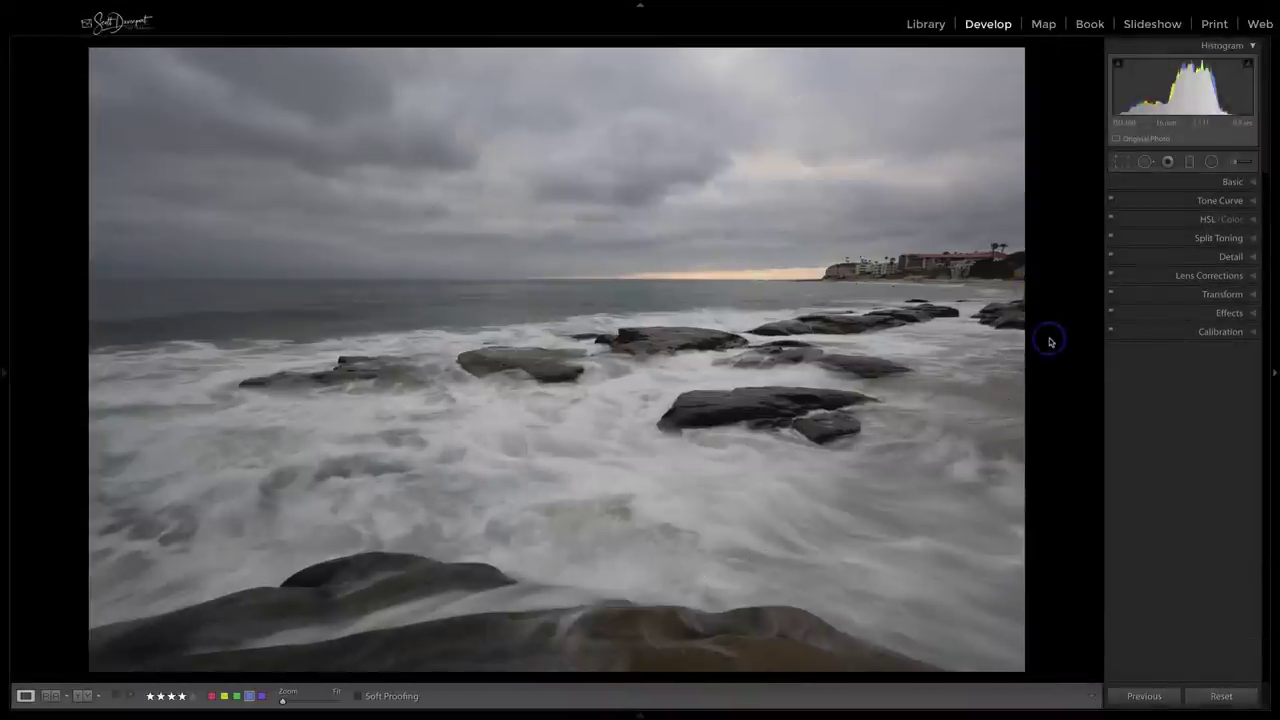
Step: Check the bottom rock edge at 1:1, set the Spot Removal clone brush to size 38, and fit the view
left_click(760, 659)
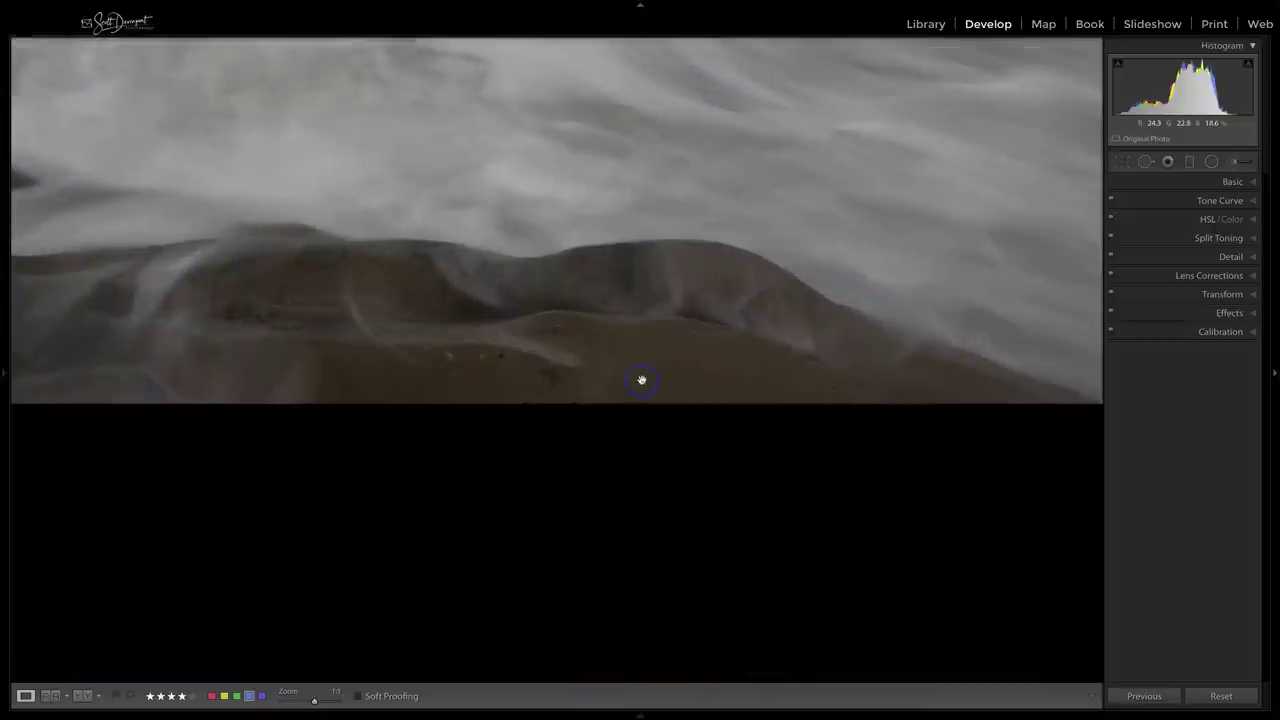
key("q")
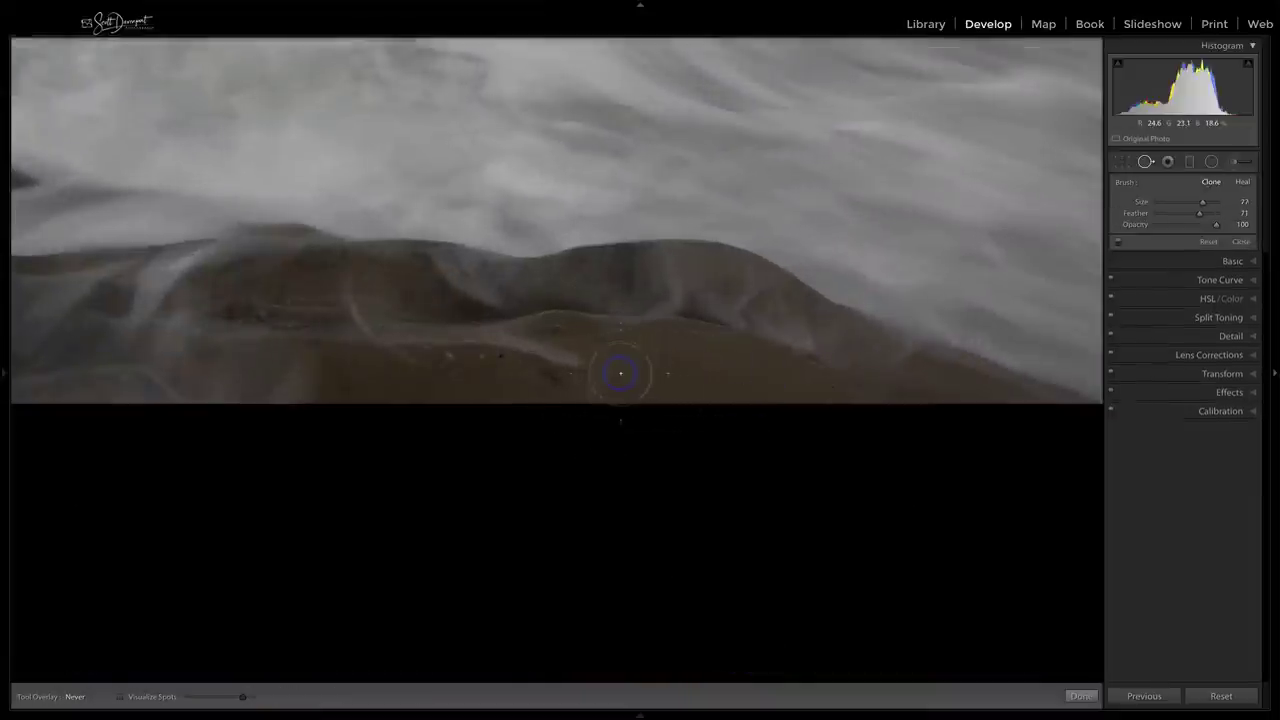
scroll(620, 373, "down", 5)
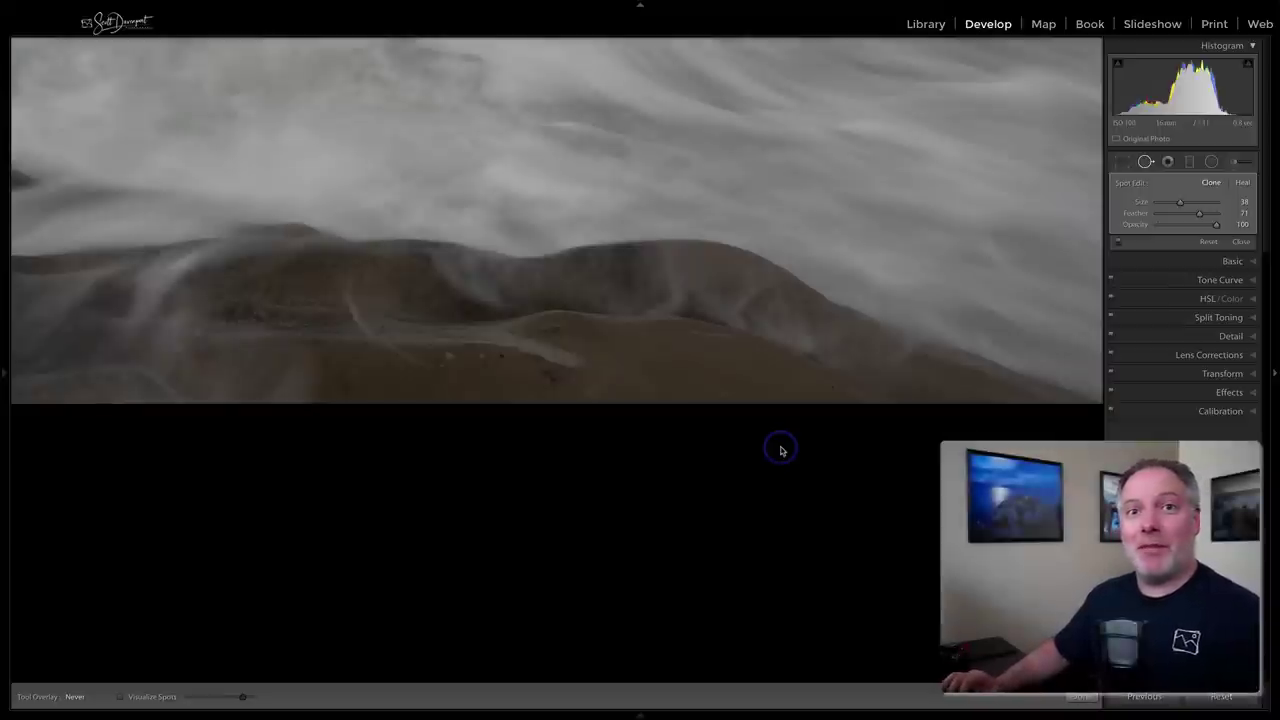
key("z")
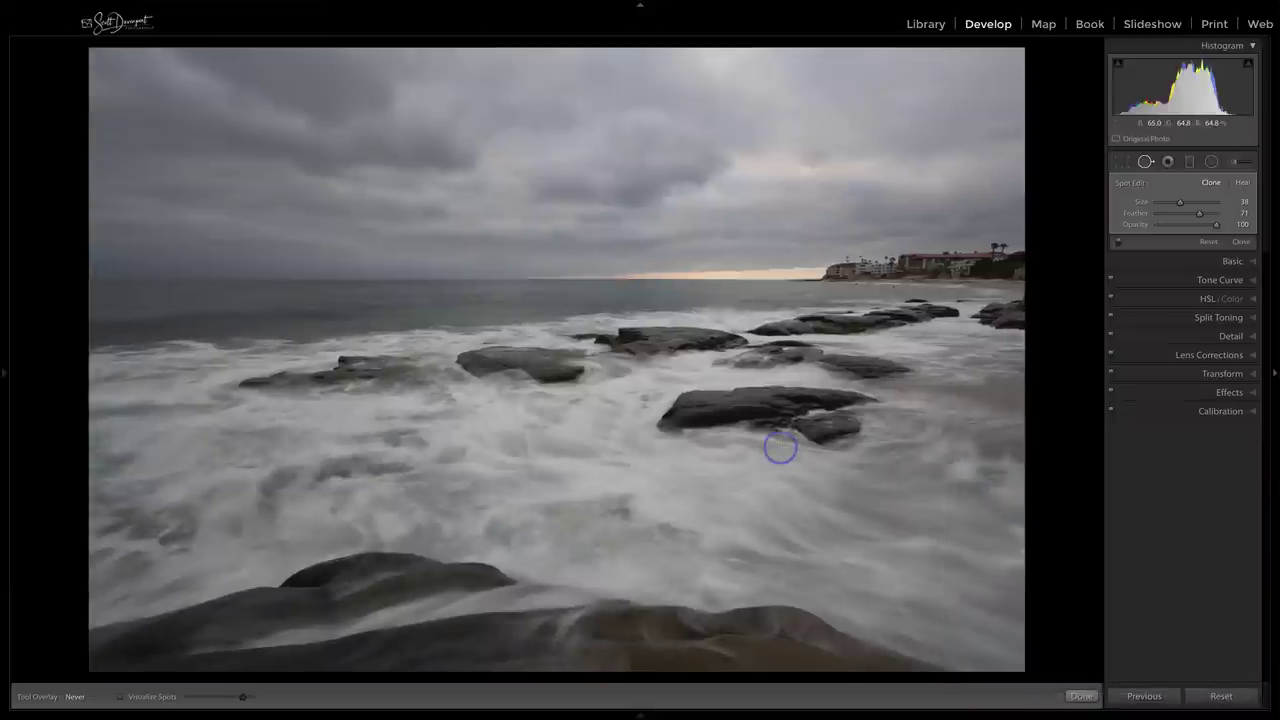
Step: Zoom in on the sky and toggle Visualize Spots repeatedly to hunt for dust
key("z")
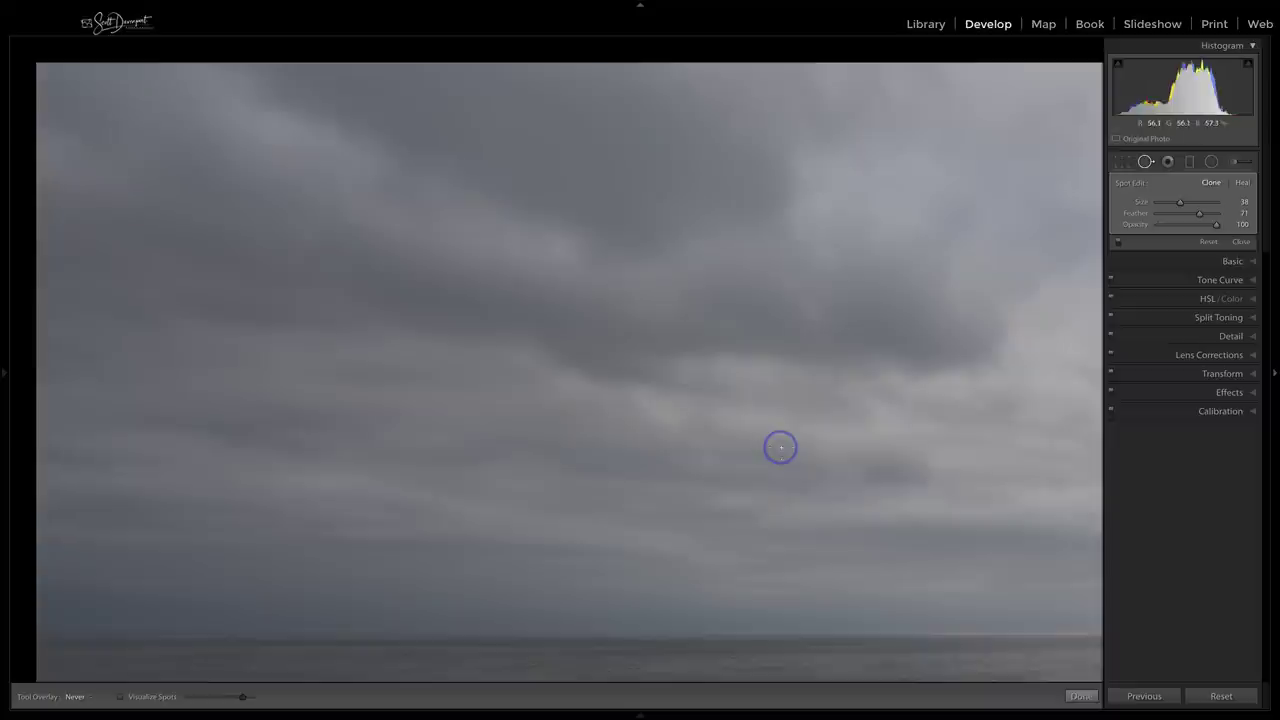
key("a")
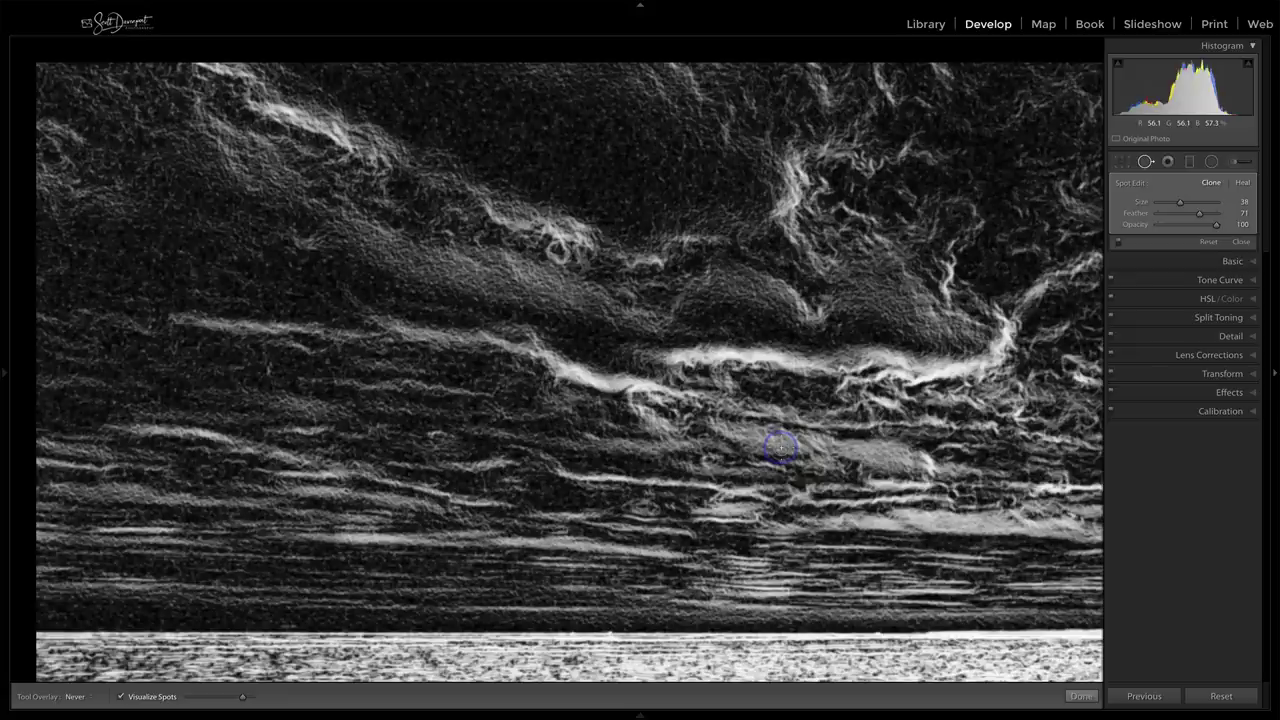
key("a")
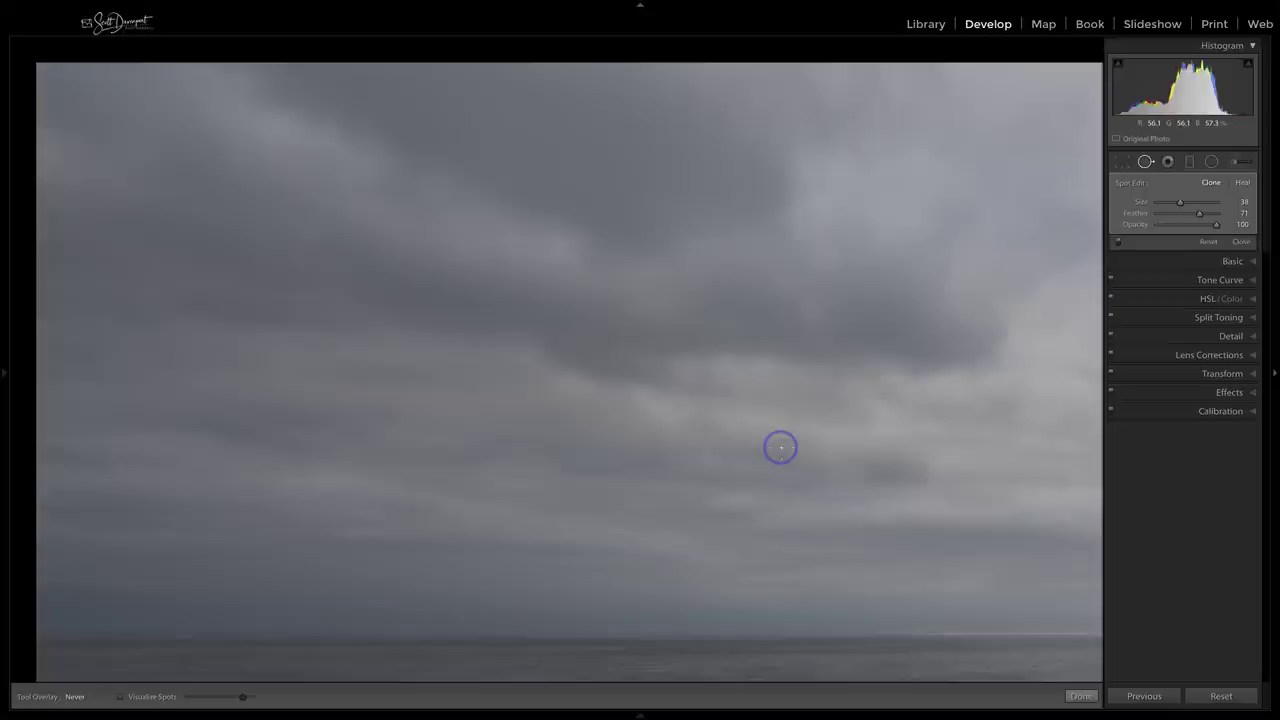
key("a")
key("a")
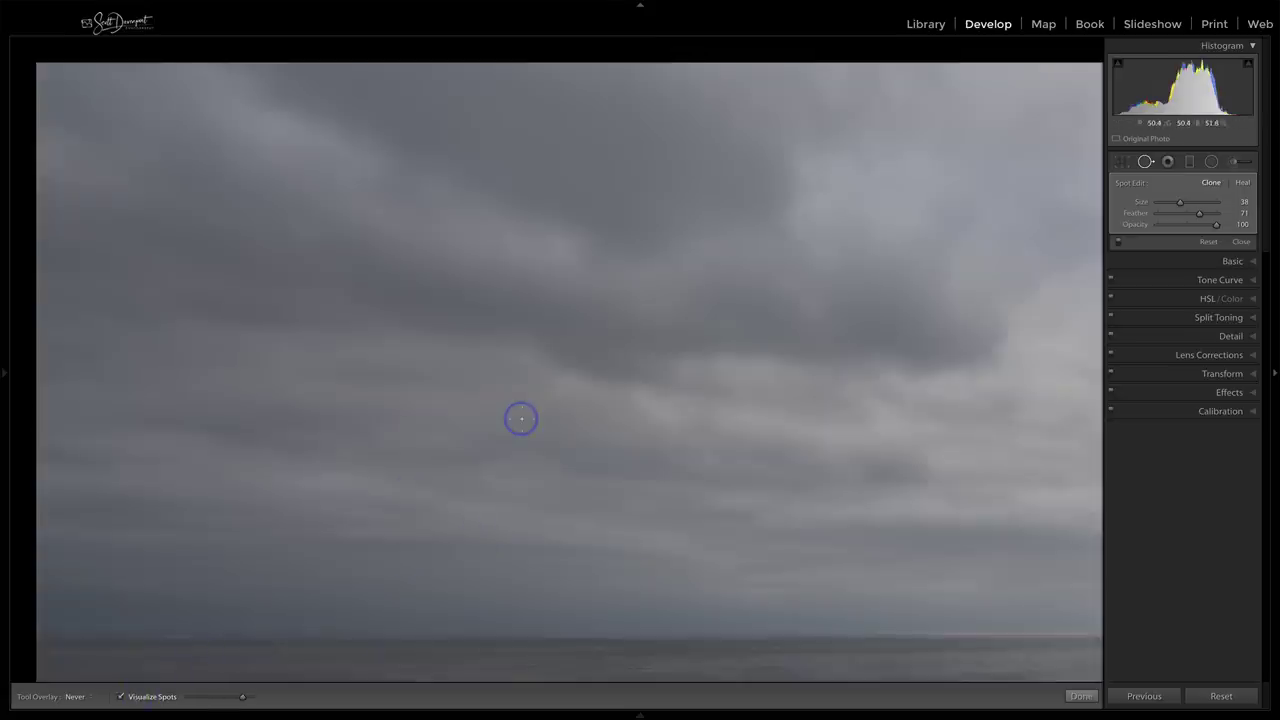
key("a")
key("a")
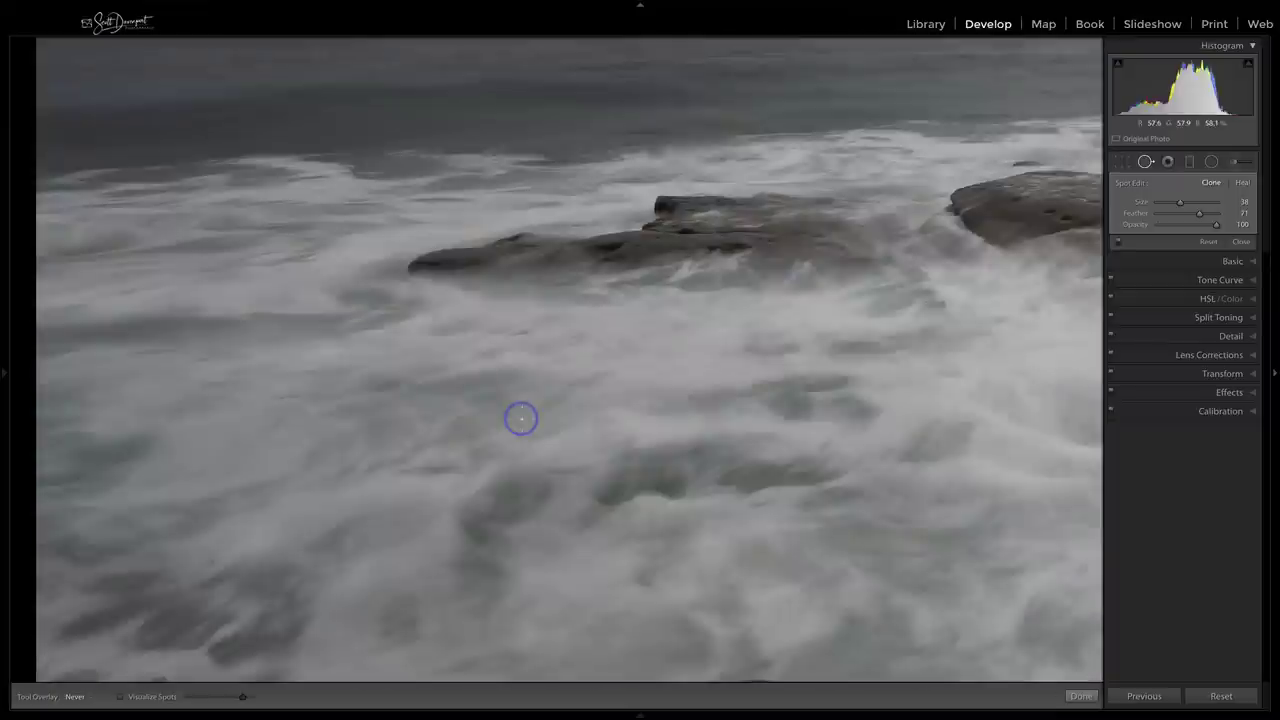
key("a")
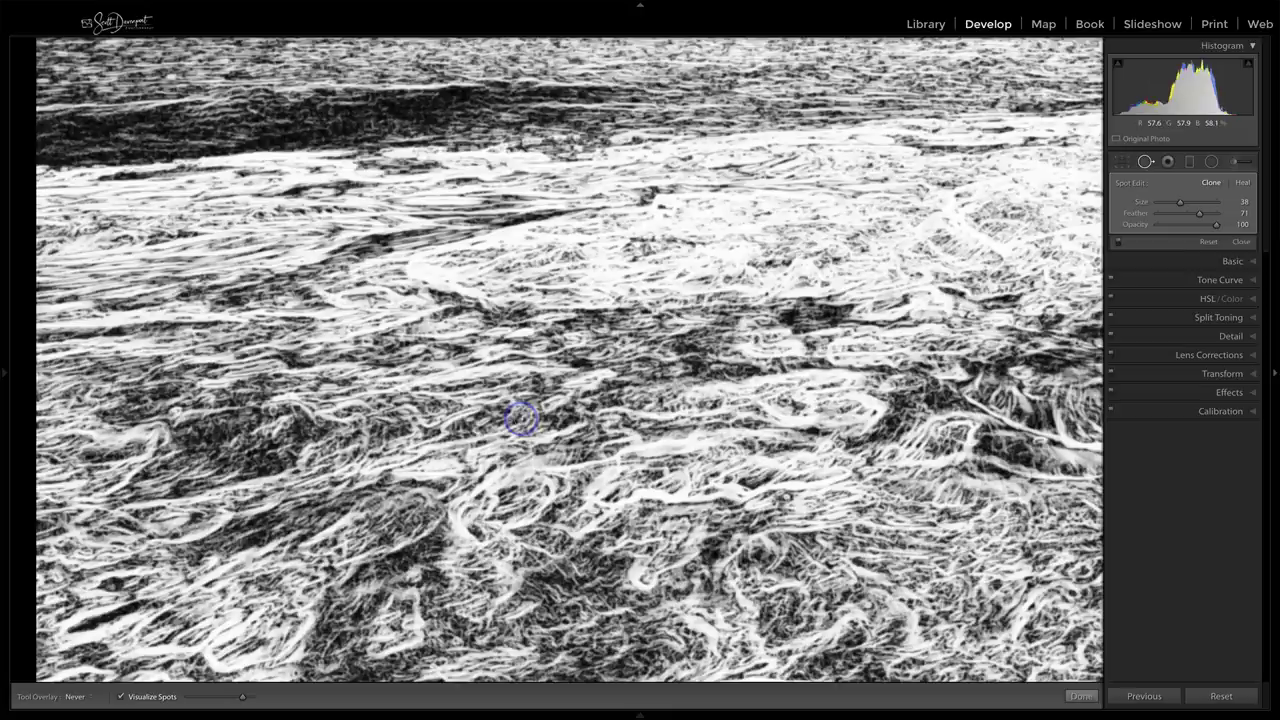
key("a")
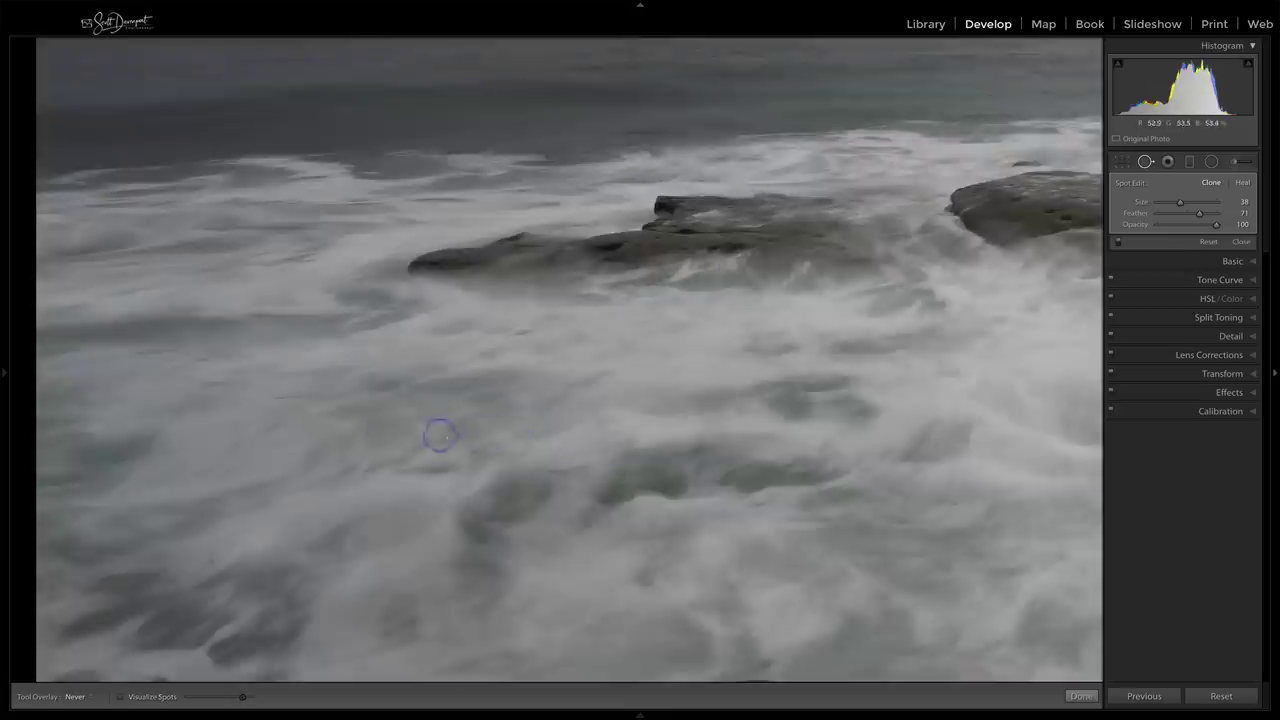
Step: Pan the close-up across the foreground rock, sky, surf rocks, bottom edge and buildings checking for spots
key("ctrl+Right")
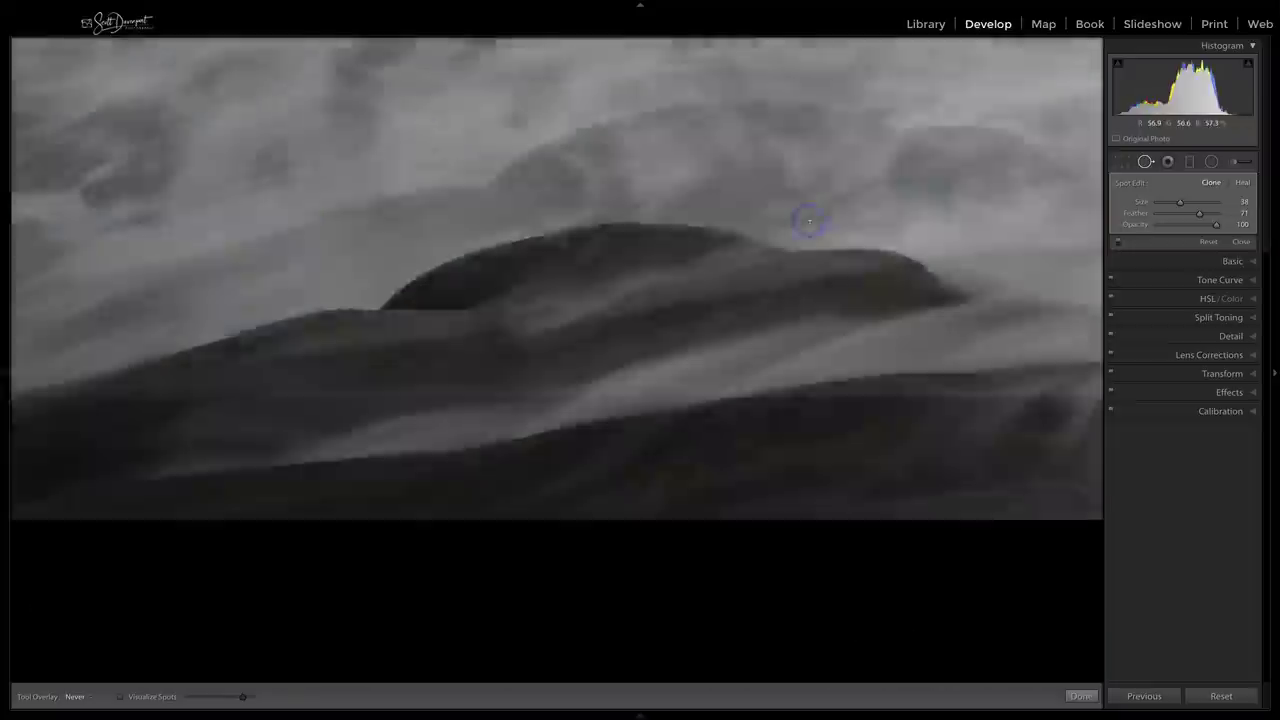
key("ctrl+Left")
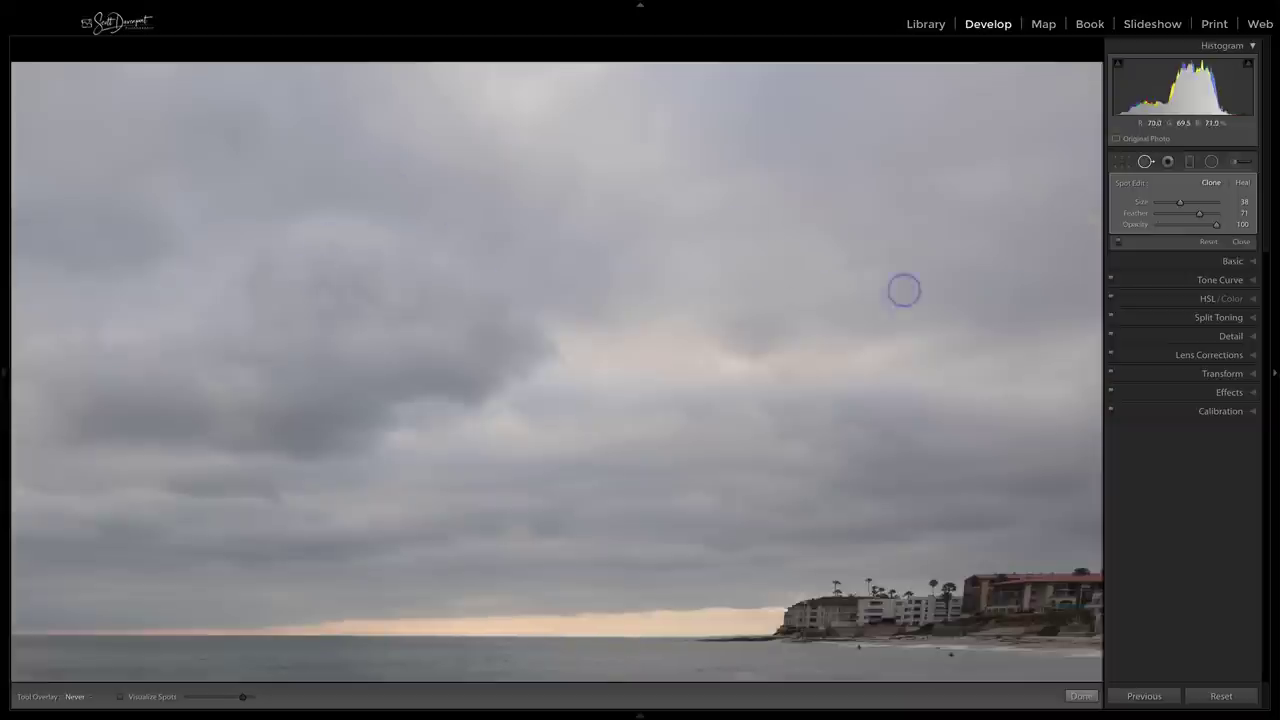
key("a")
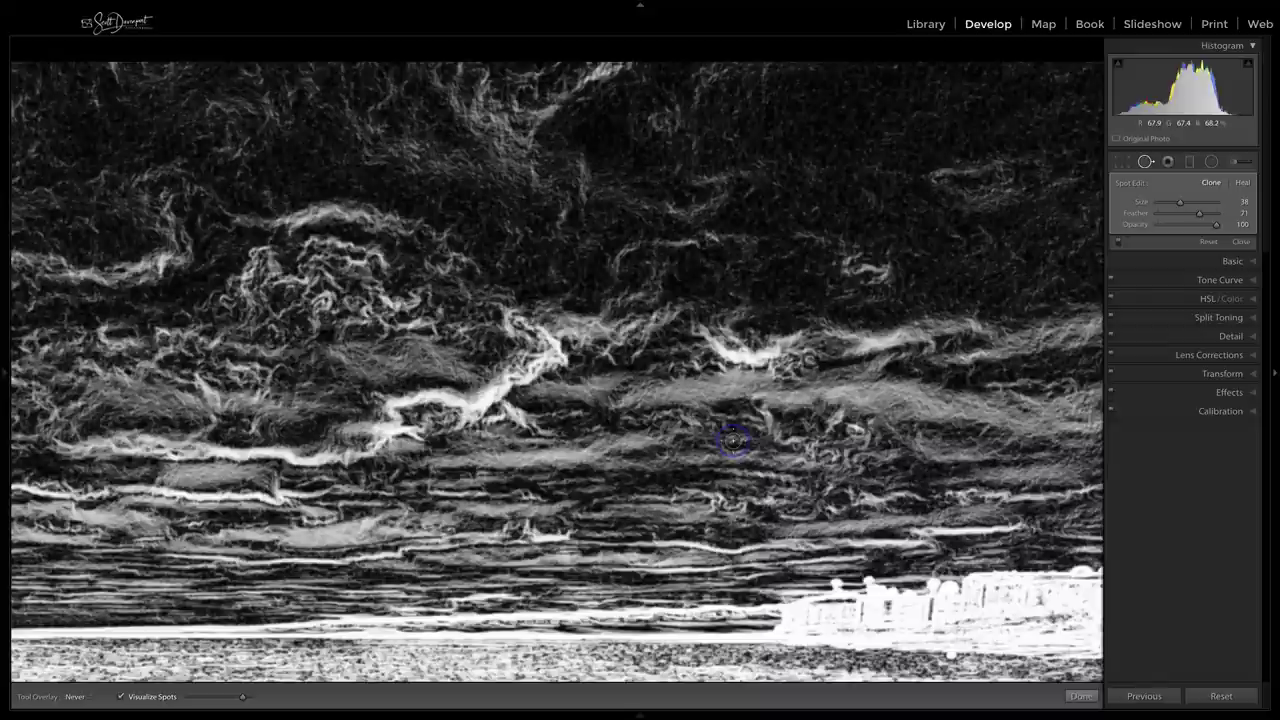
key("a")
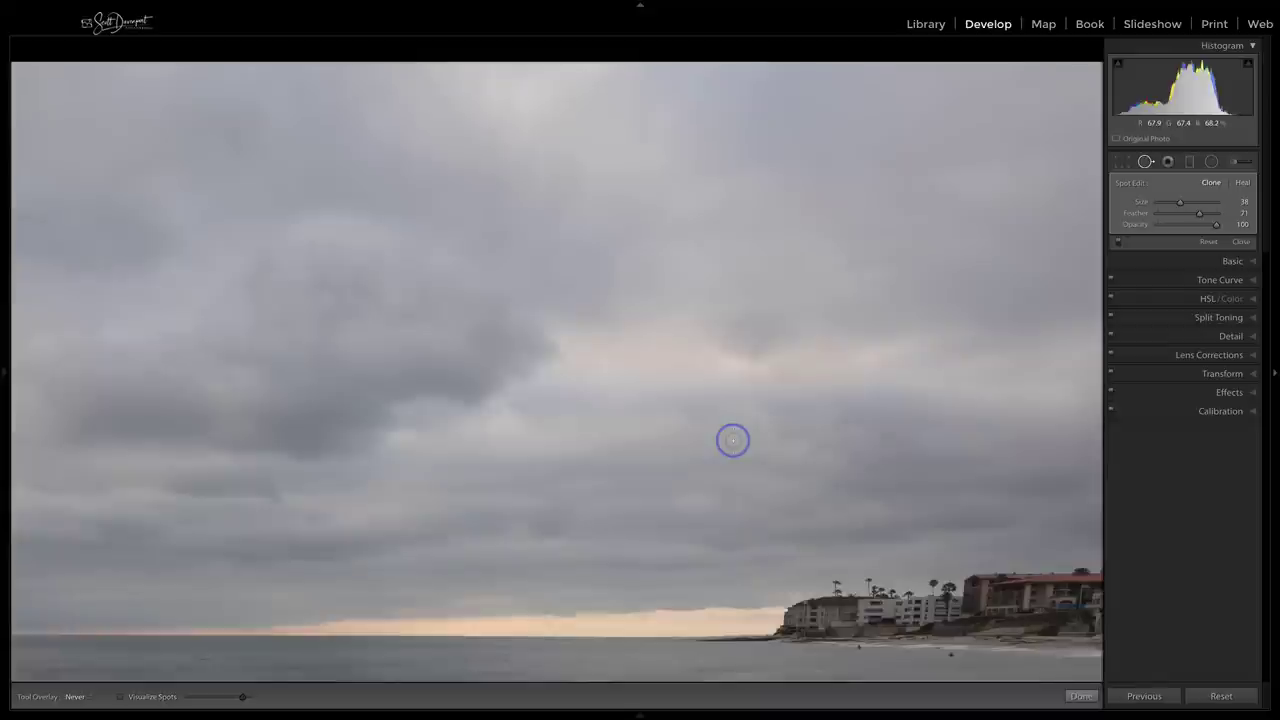
key("Right")
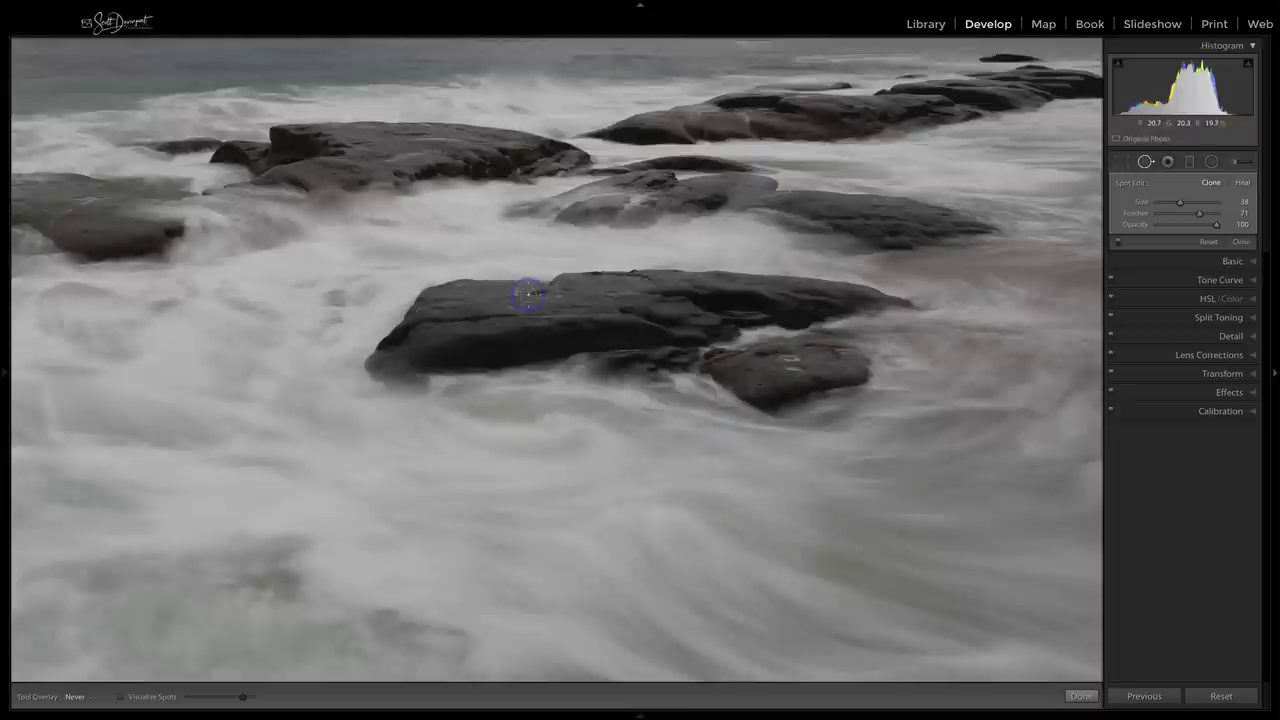
key("Right")
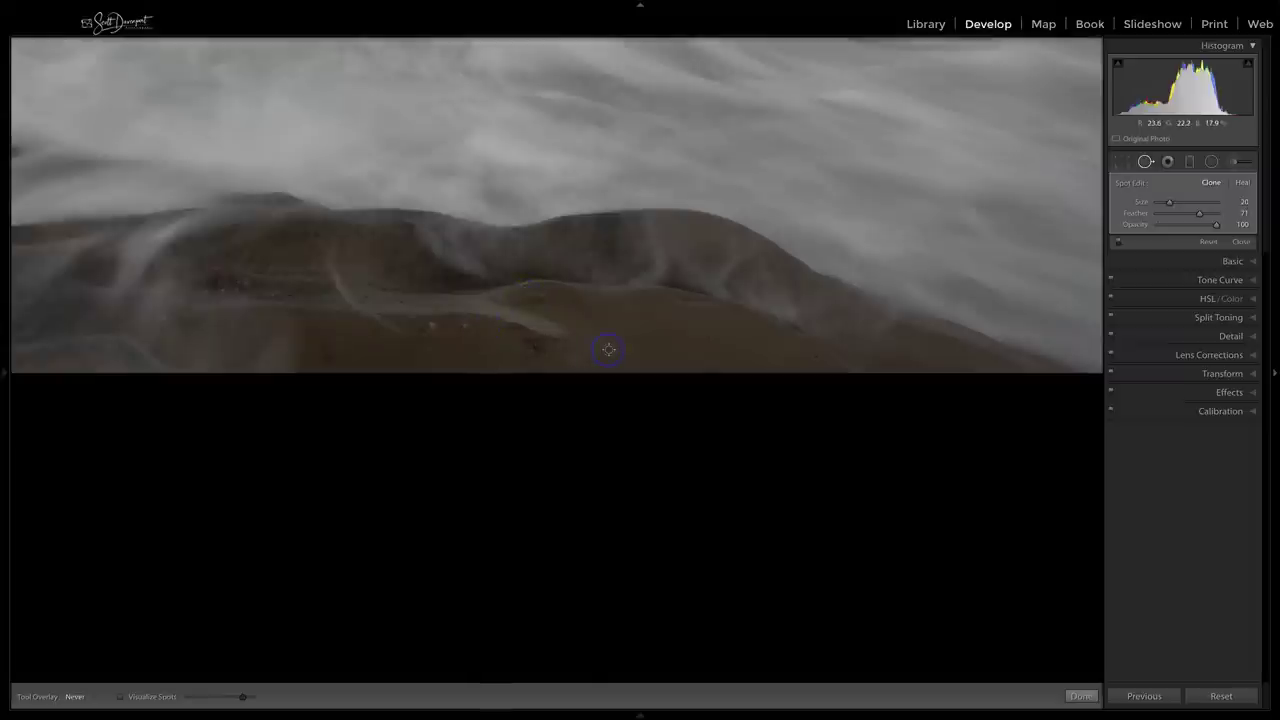
key("Right")
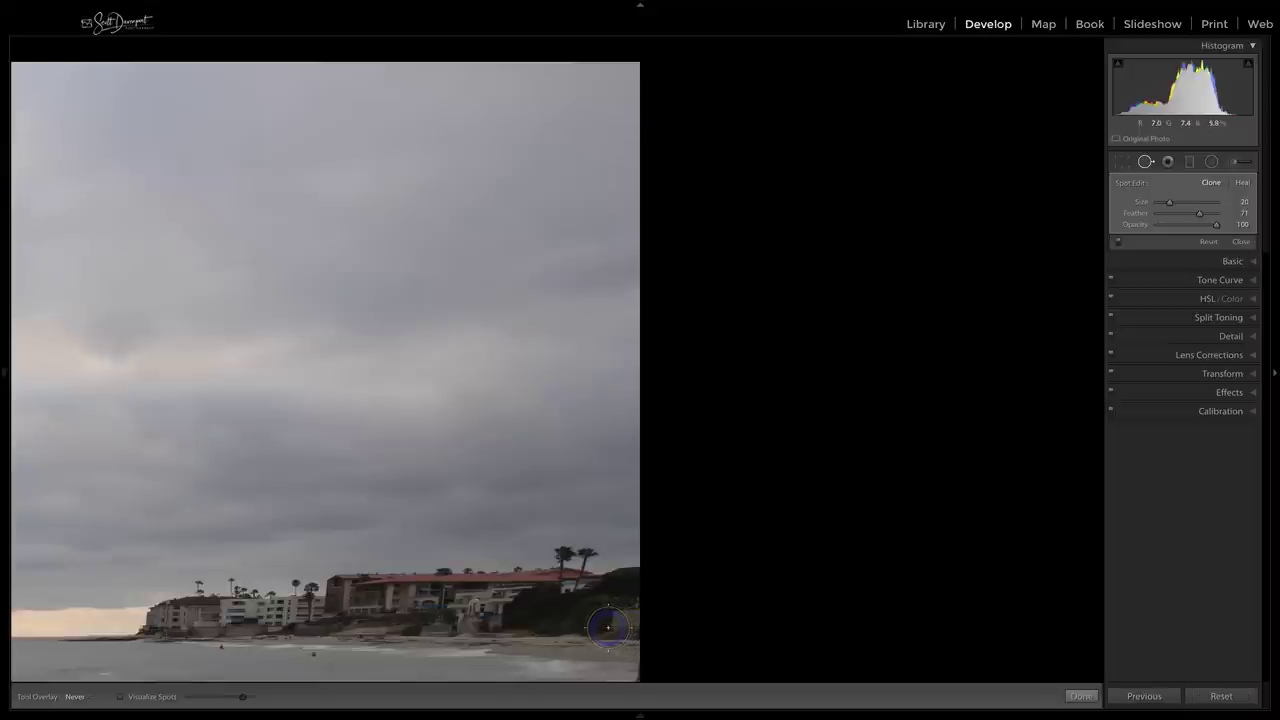
Step: Add a heal spot on the photo's bottom edge, undoing and redoing it
left_click_drag(592, 628, 640, 610)
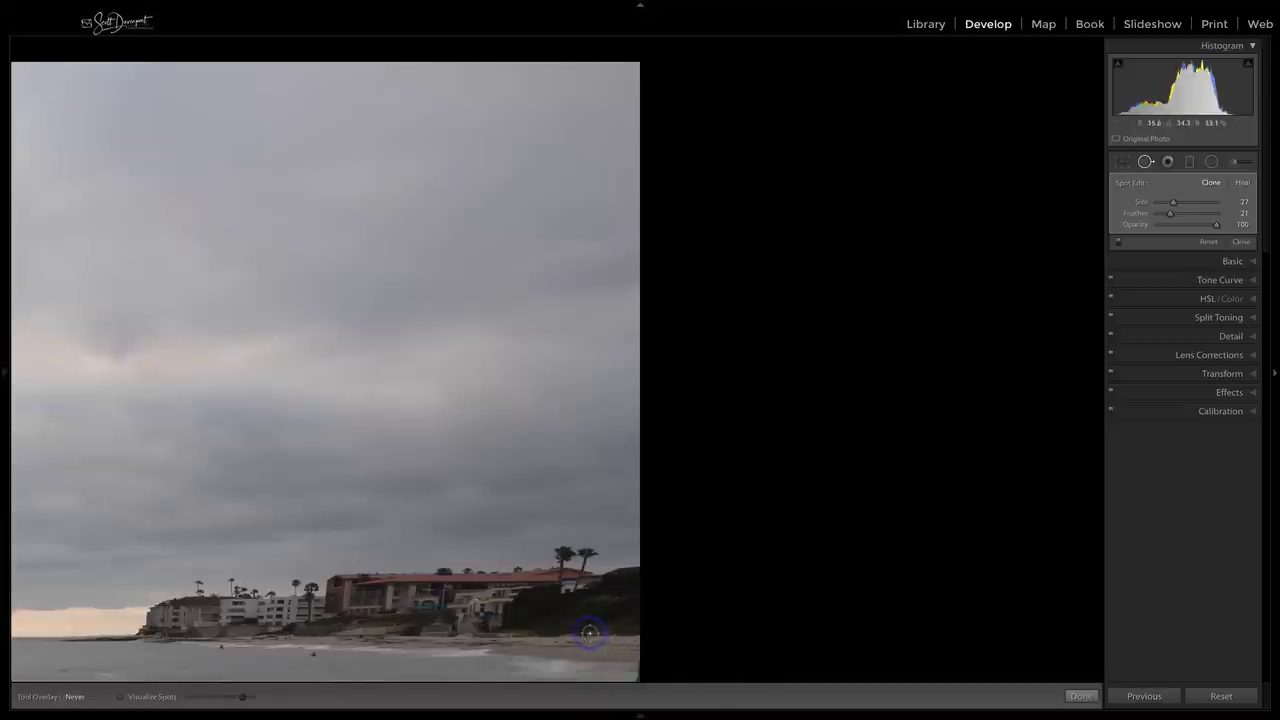
scroll(680, 626, "down", 5)
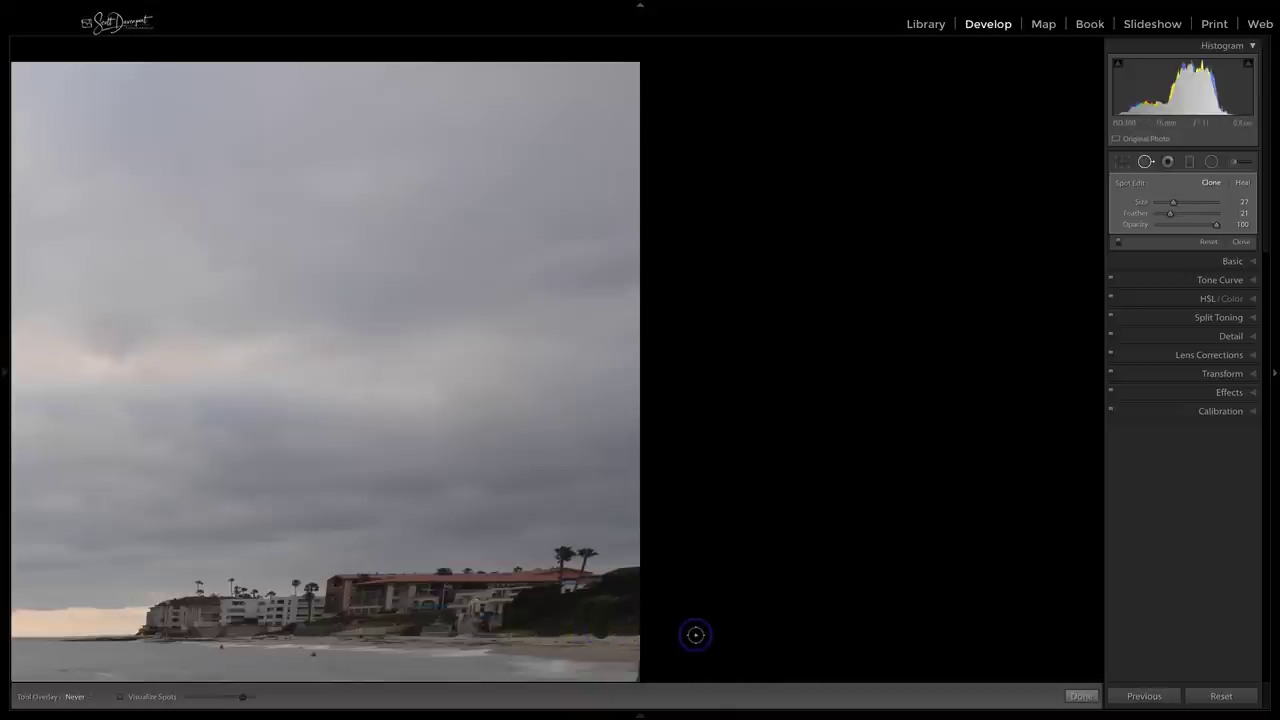
key("ctrl+z")
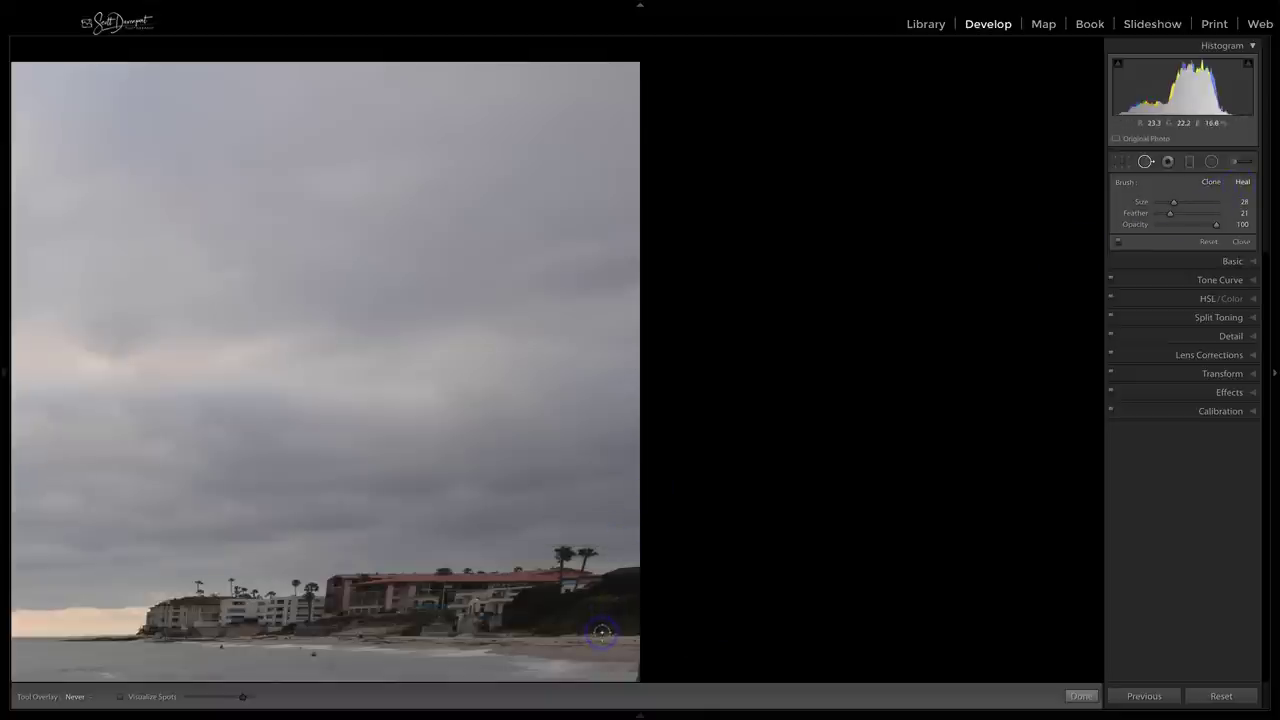
left_click(602, 632)
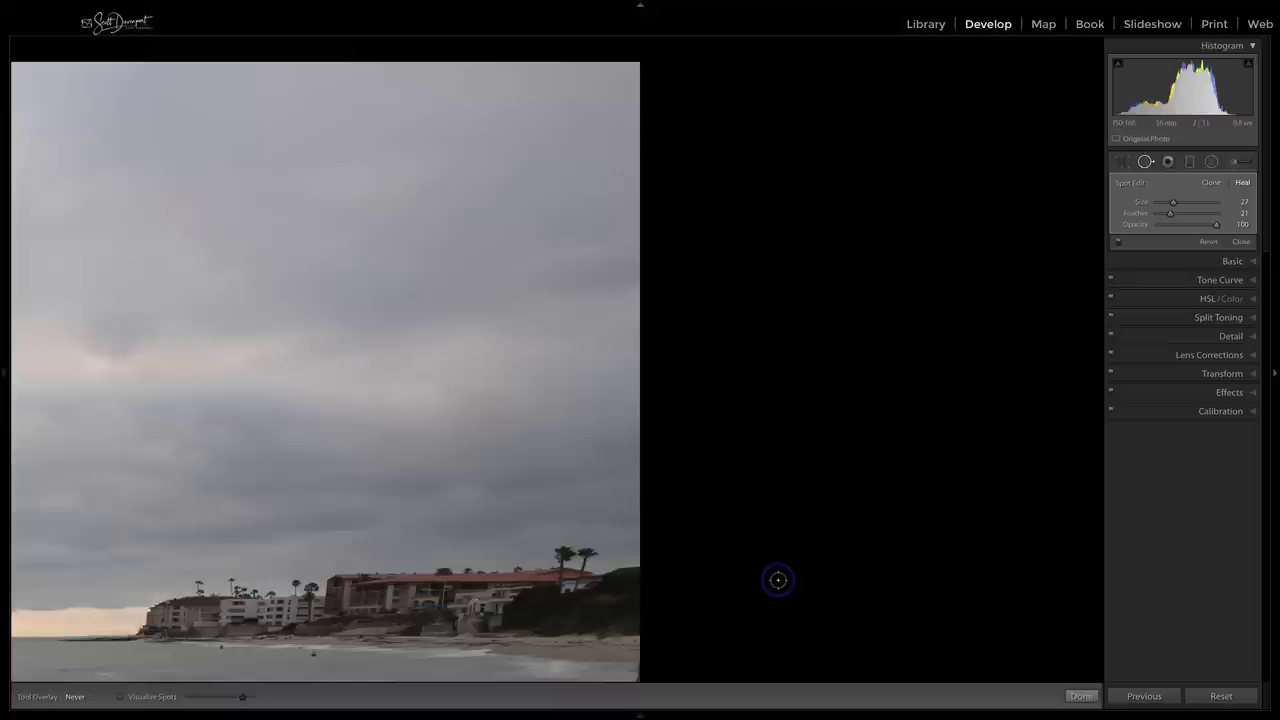
key("ctrl+z")
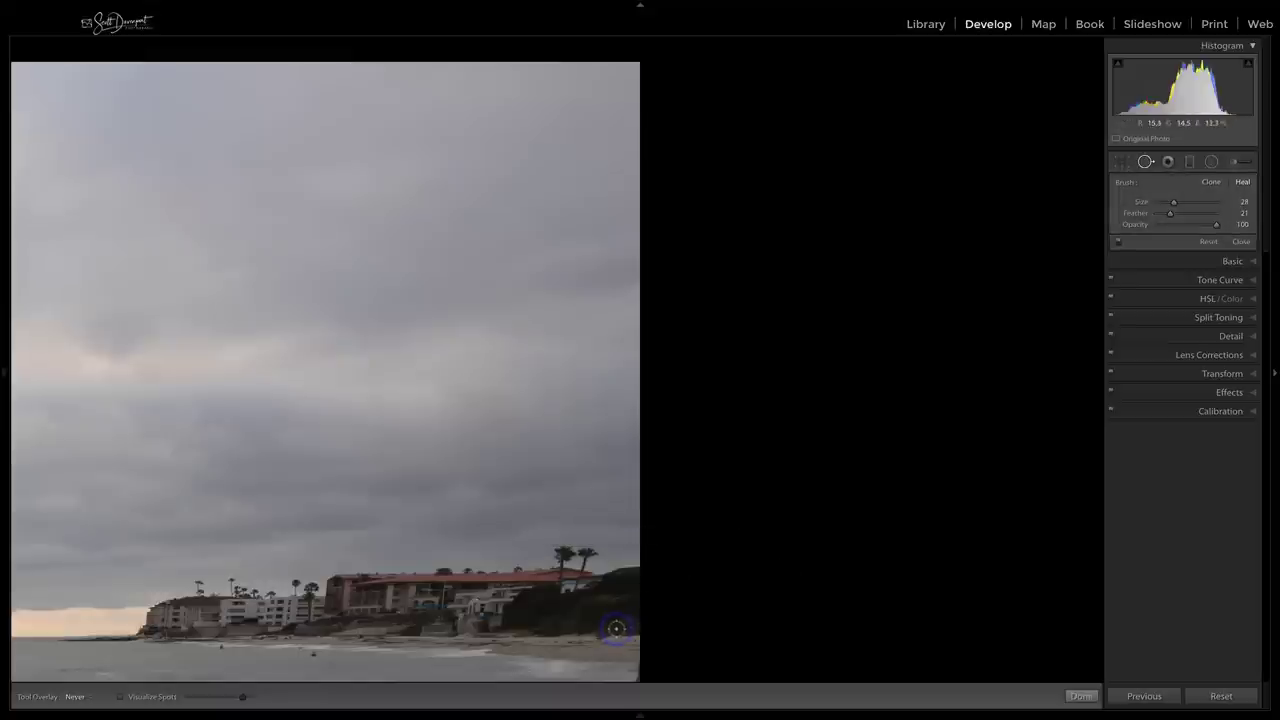
key("ctrl+y")
Step: Move the heal source from the rock to the shoreline and shift a spot rightward along the horizon
key("h")
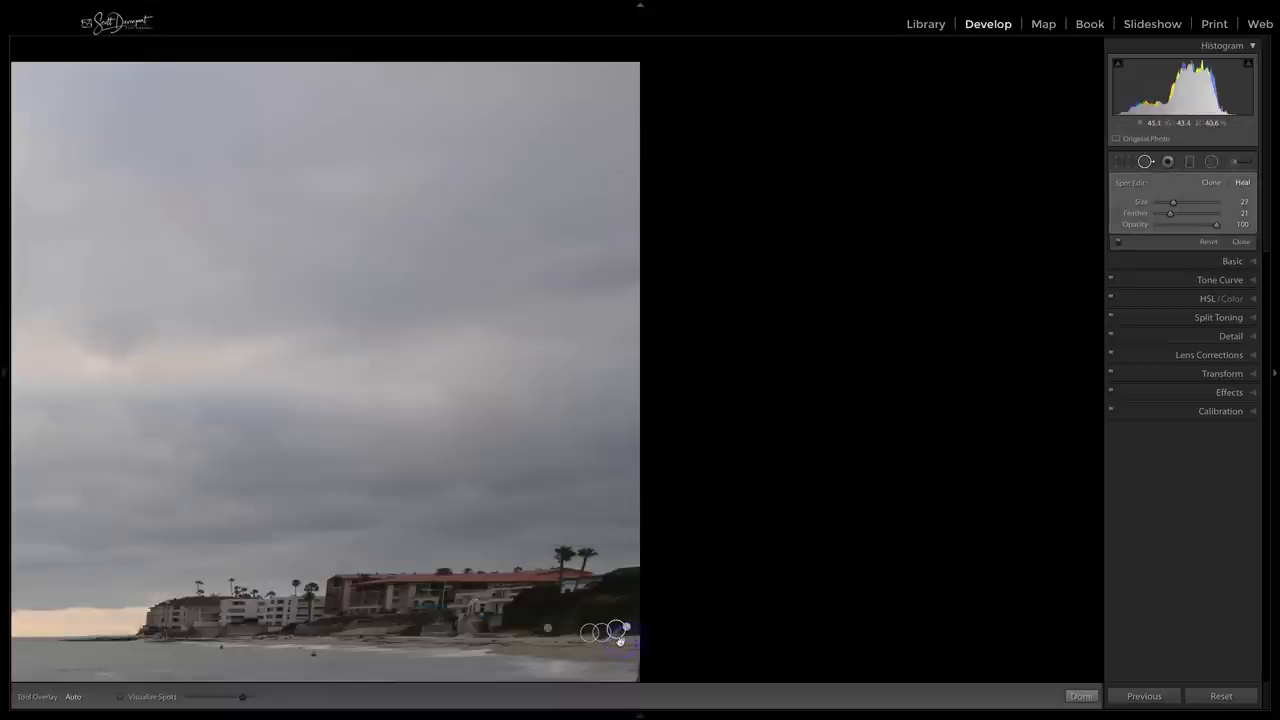
left_click_drag(586, 541, 586, 263)
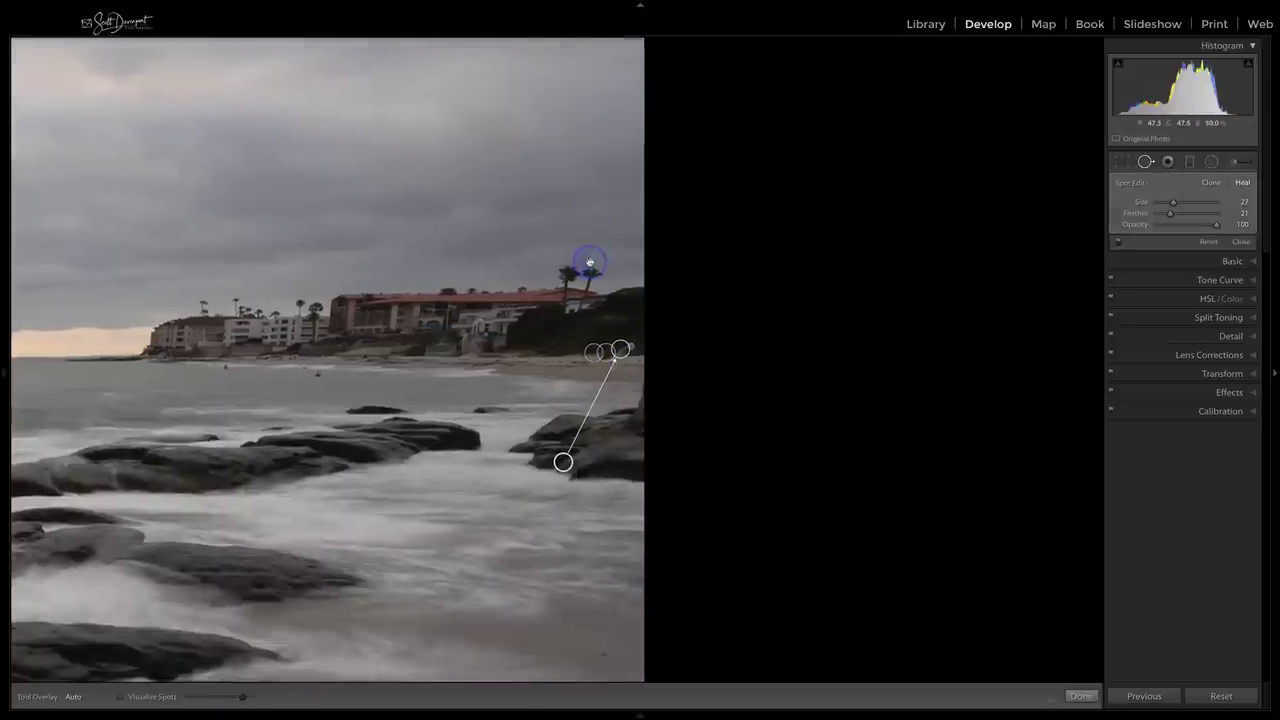
left_click_drag(563, 461, 575, 348)
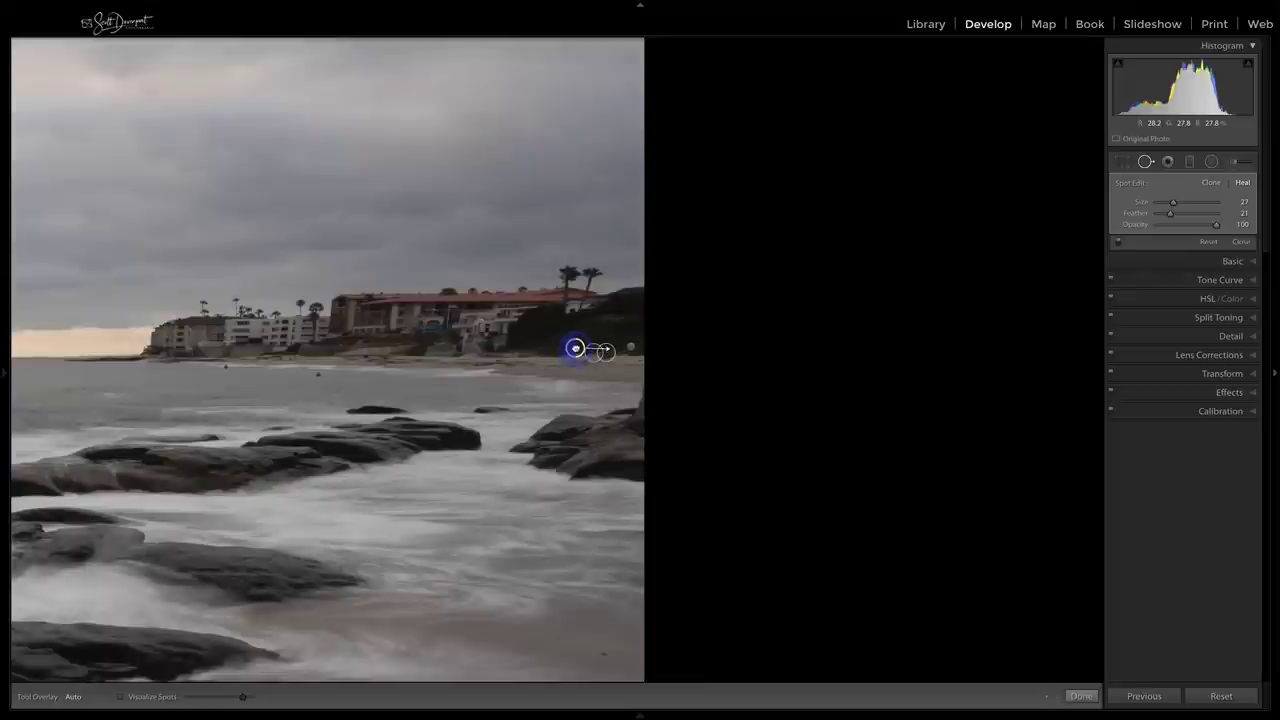
key("h")
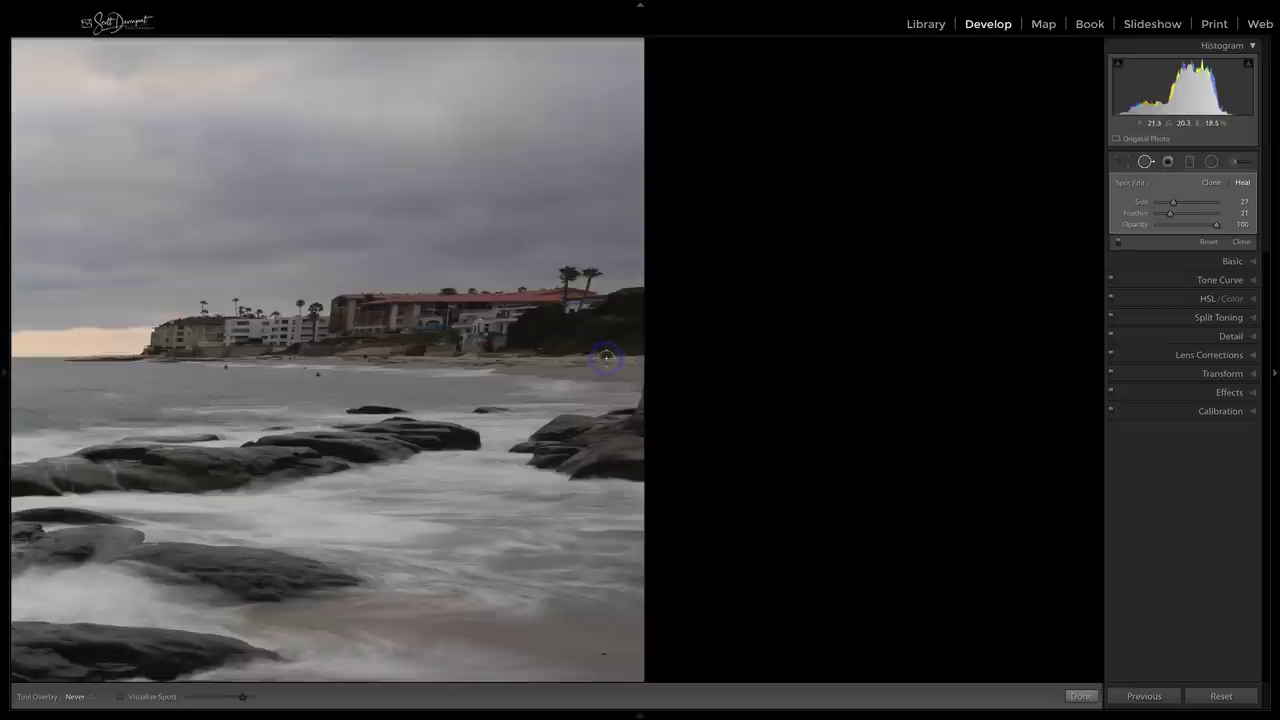
key("h")
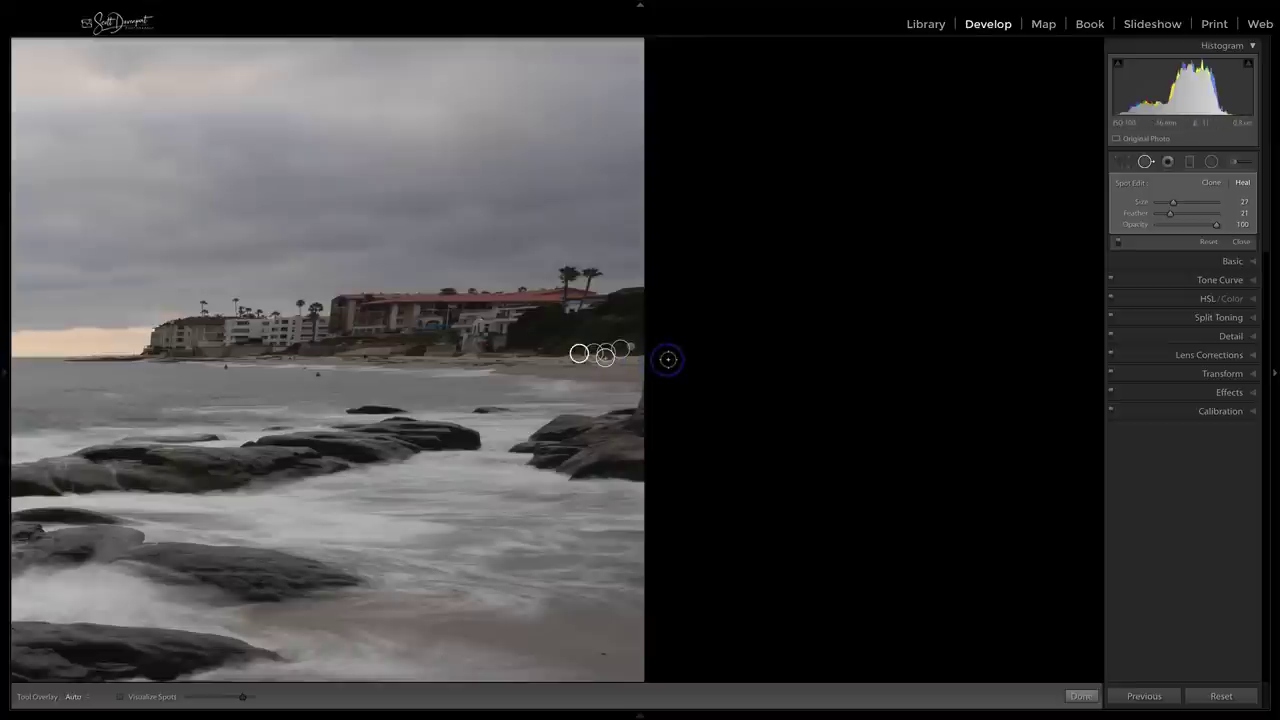
left_click_drag(579, 352, 634, 355)
left_click(606, 355)
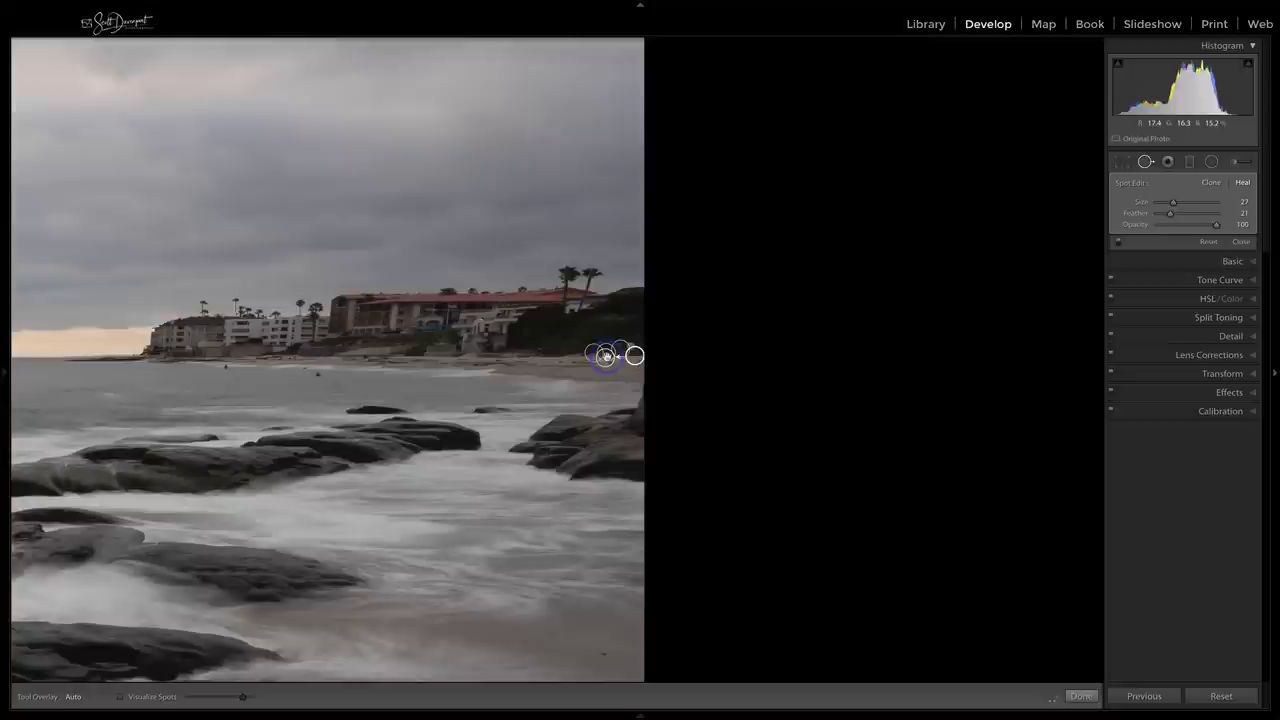
Step: Show pins only for the selected spot, set Feather 66, then nudge the crop's right edge inward
left_click(75, 696)
left_click(84, 676)
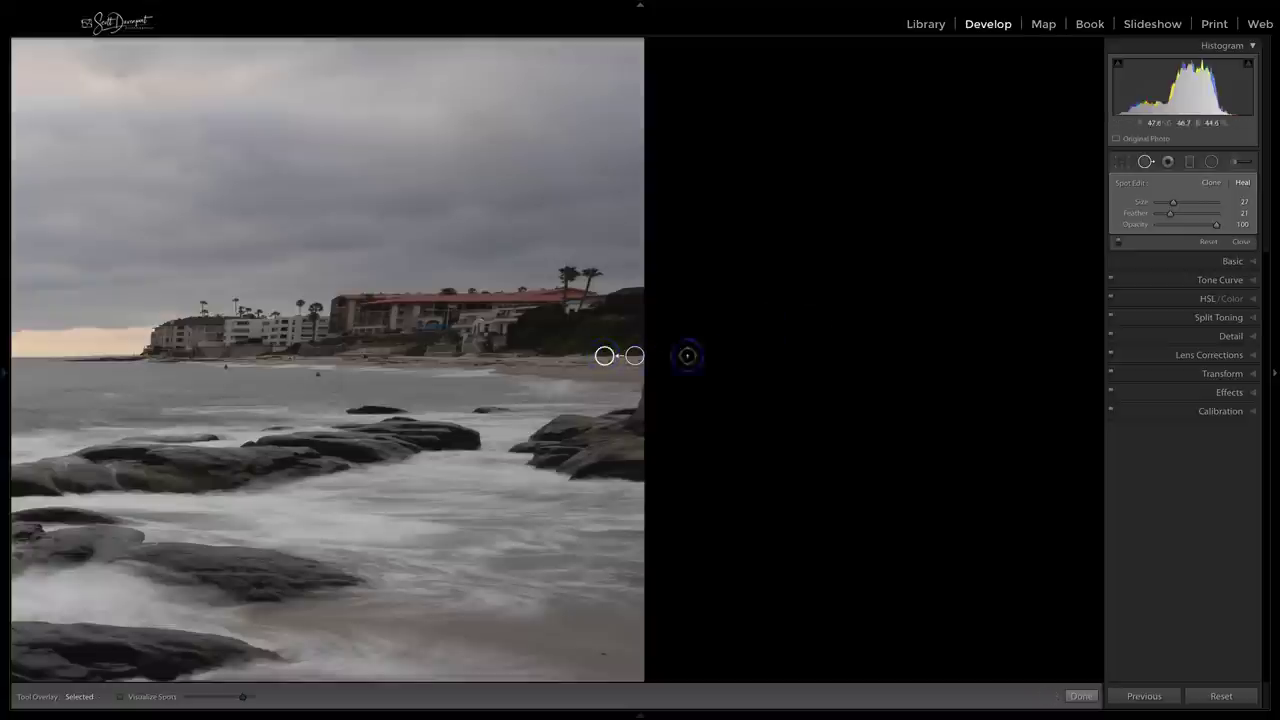
key("h")
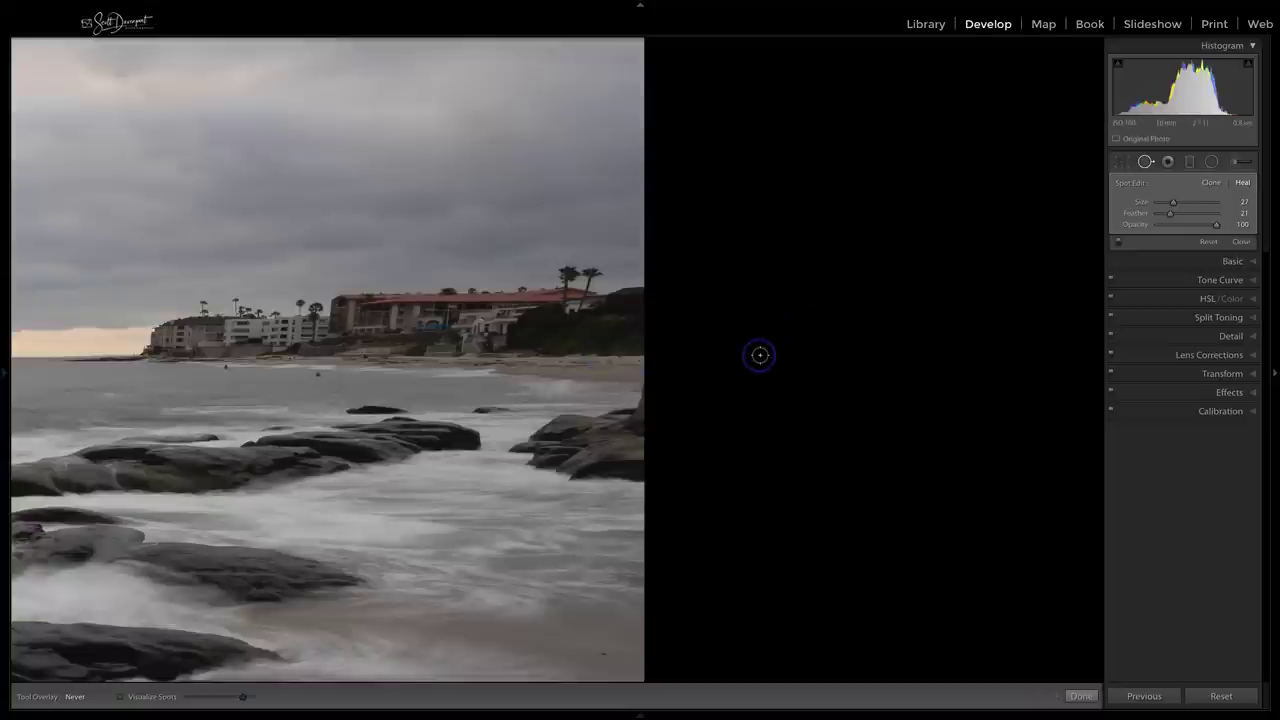
key("h")
left_click(1197, 214)
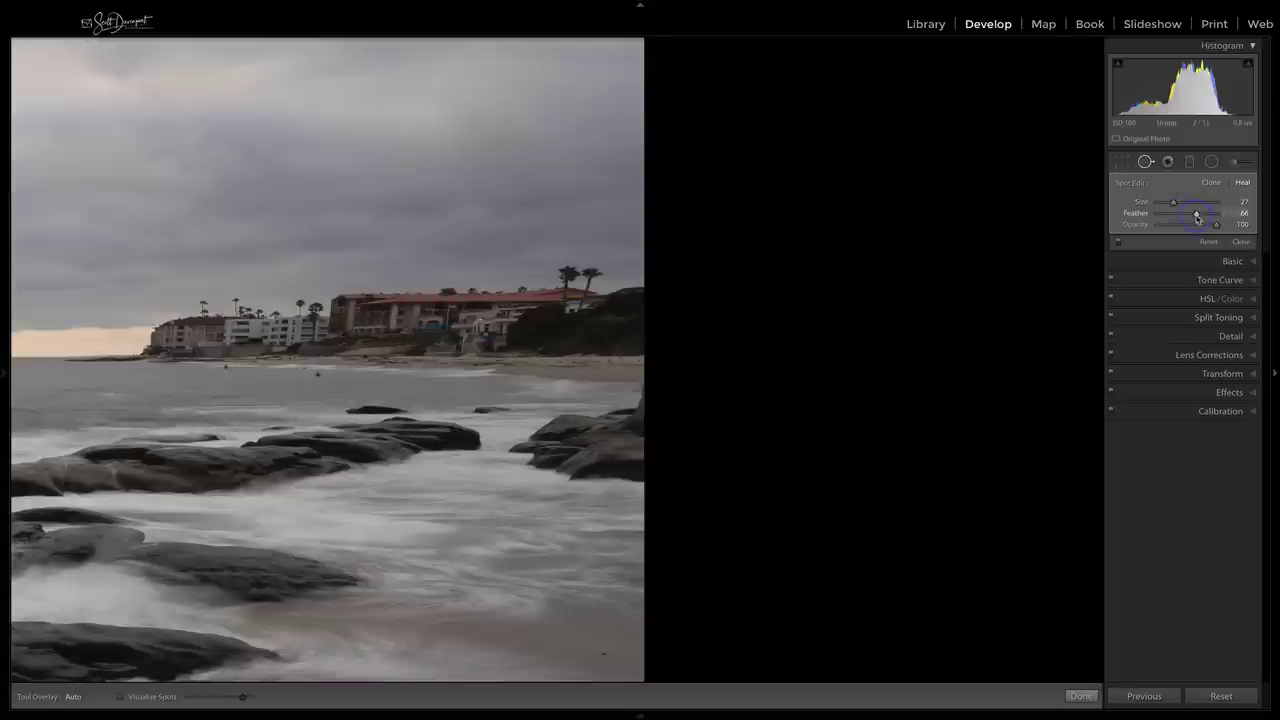
key("h")
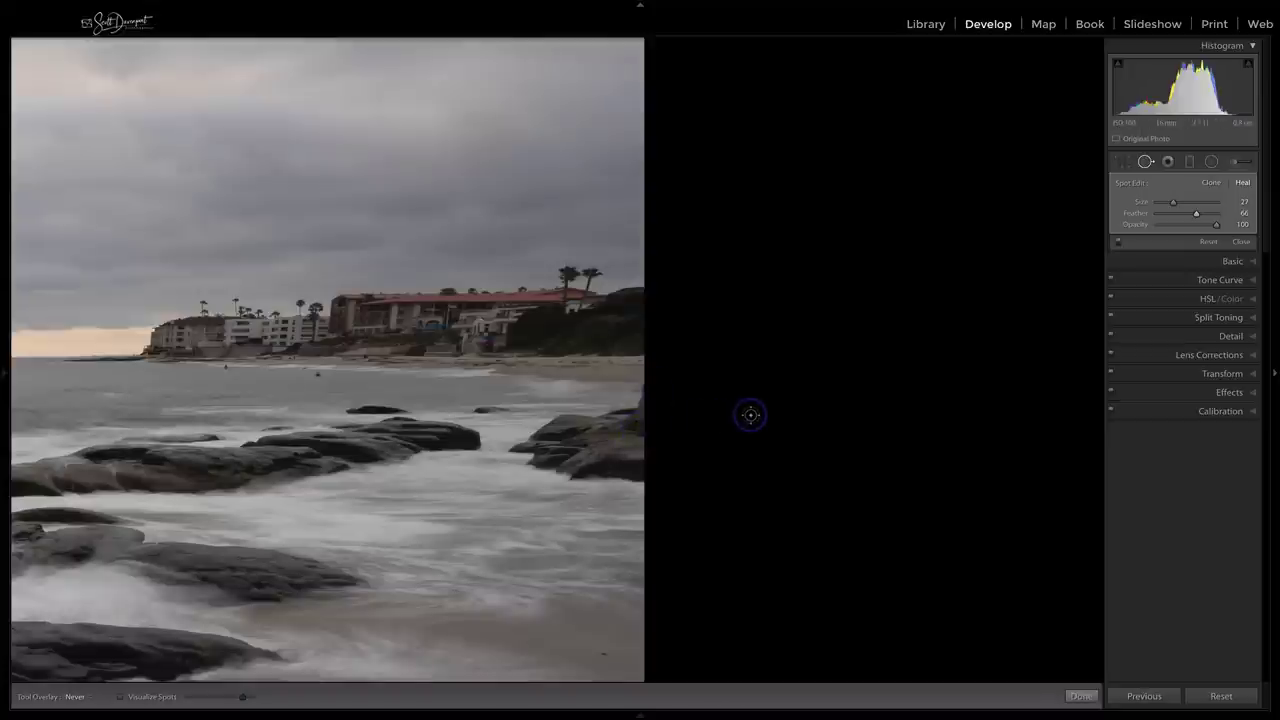
key("r")
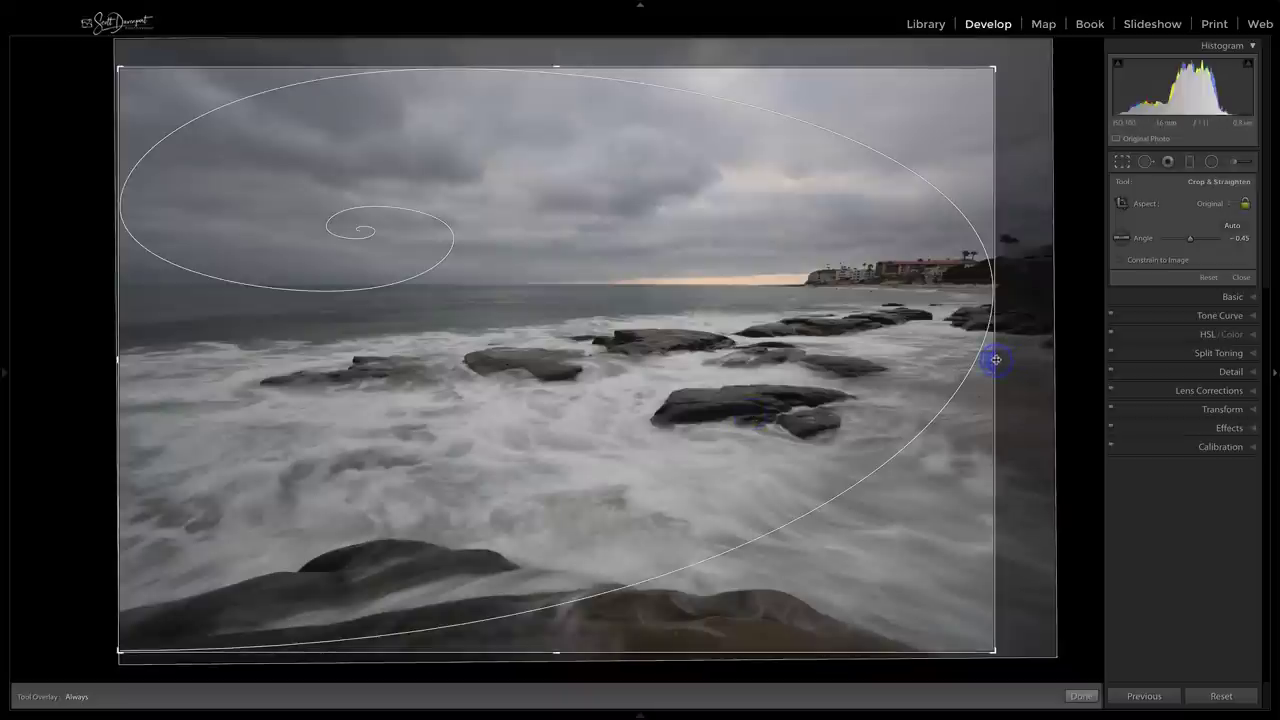
left_click_drag(996, 359, 993, 359)
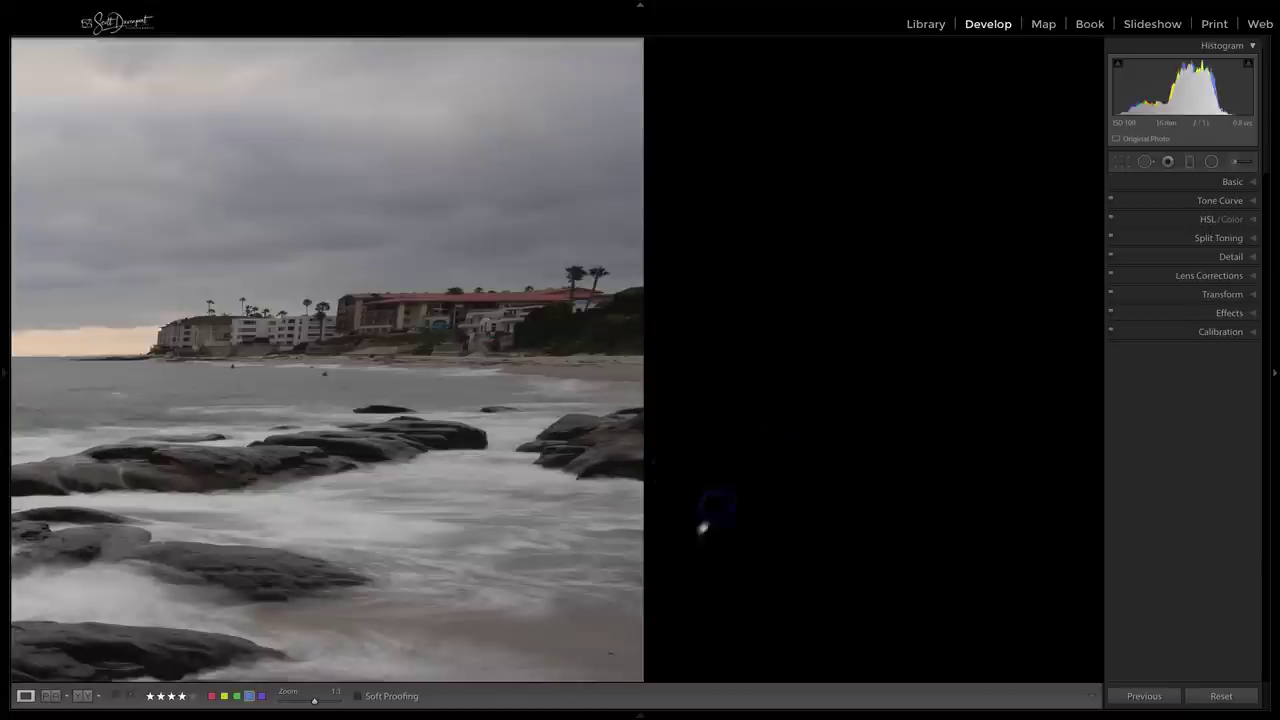
Step: Heal the dark speck in the lower surf, check it zoomed in, and shrink the brush to size 16
key("q")
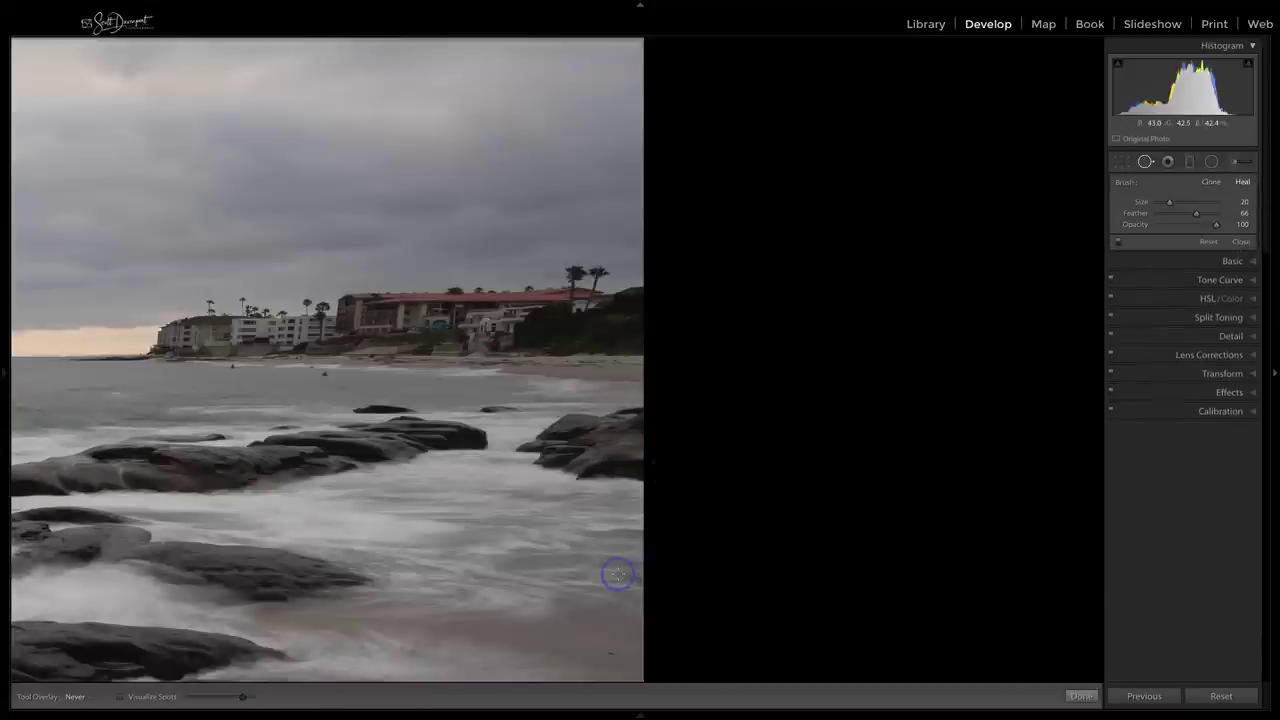
left_click(610, 653)
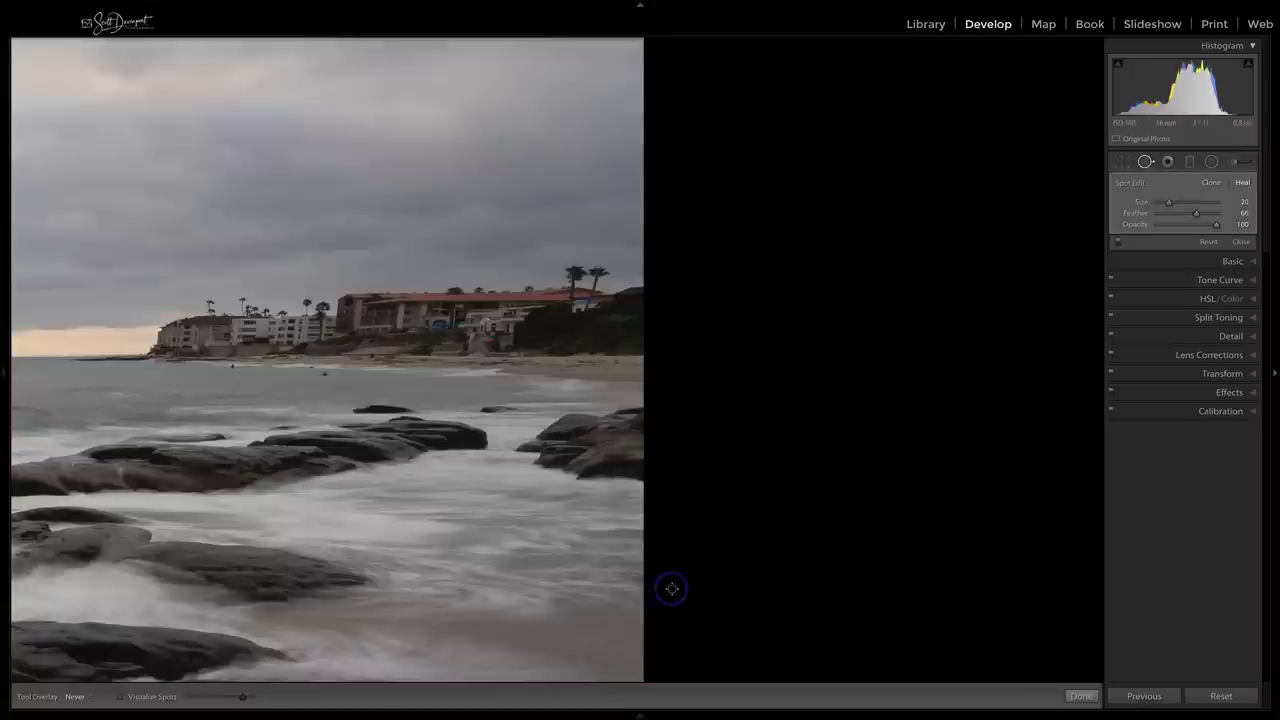
key("z")
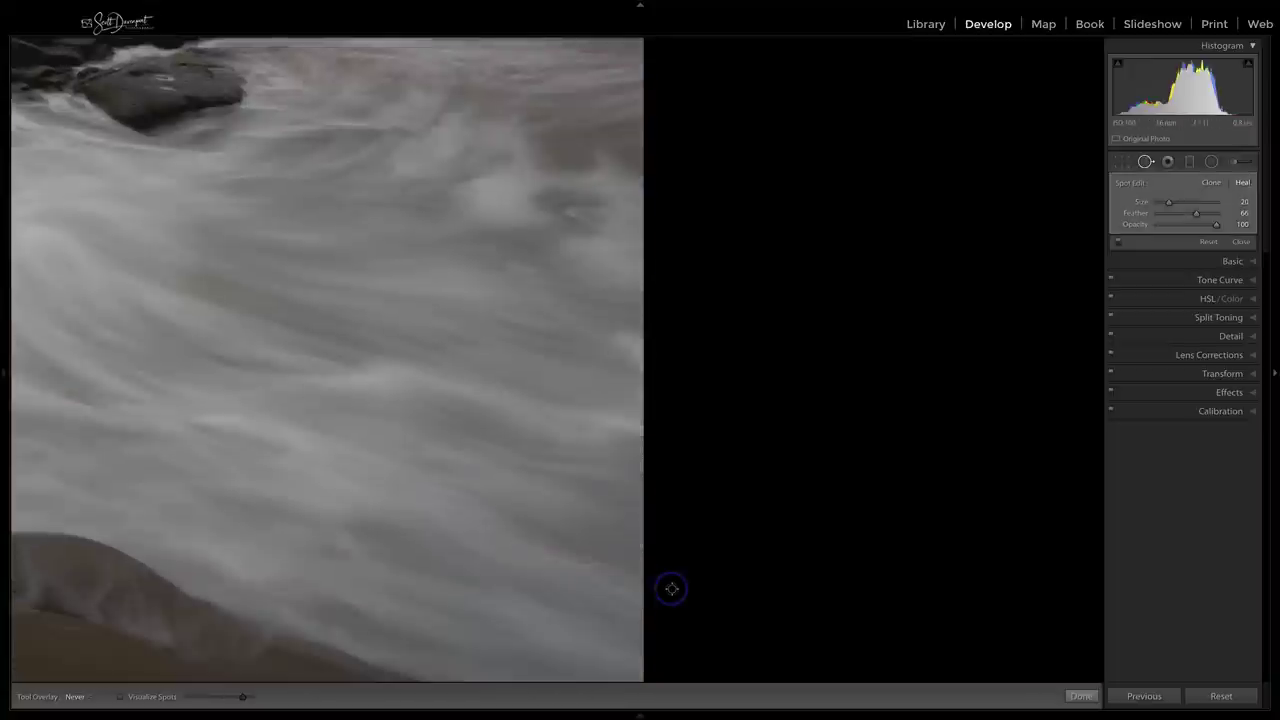
scroll(672, 589, "down", 3)
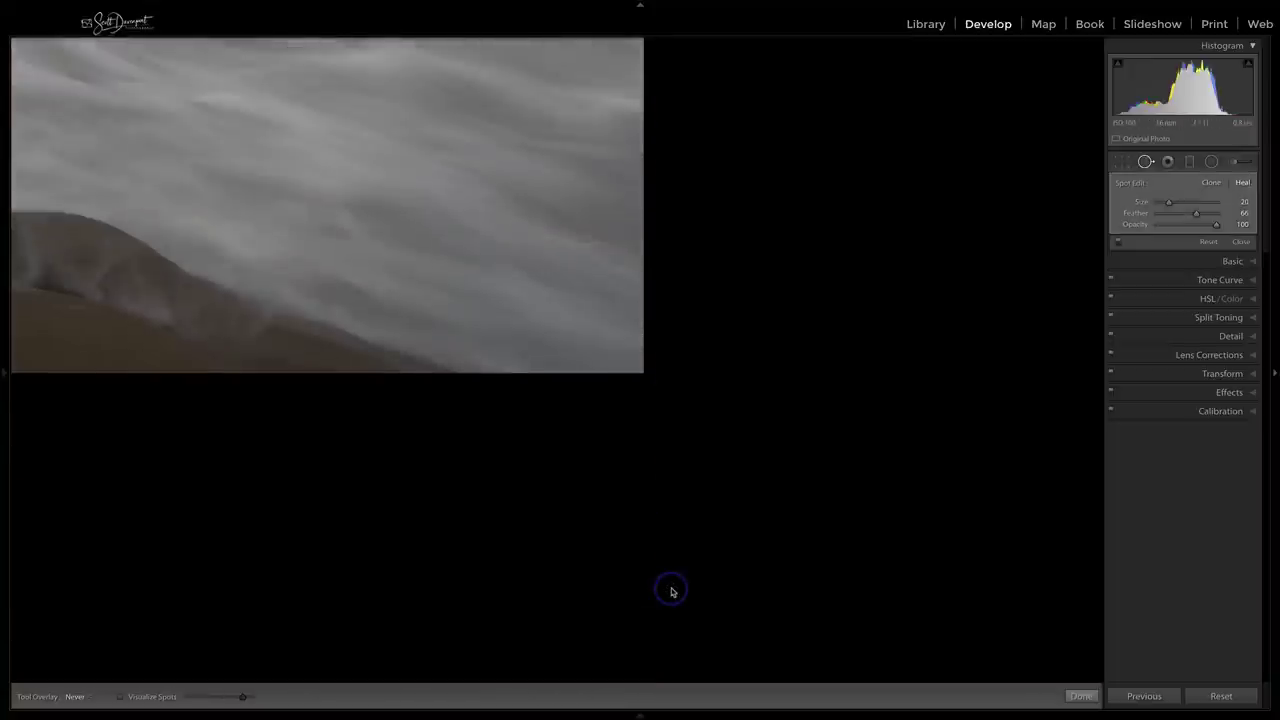
key("z")
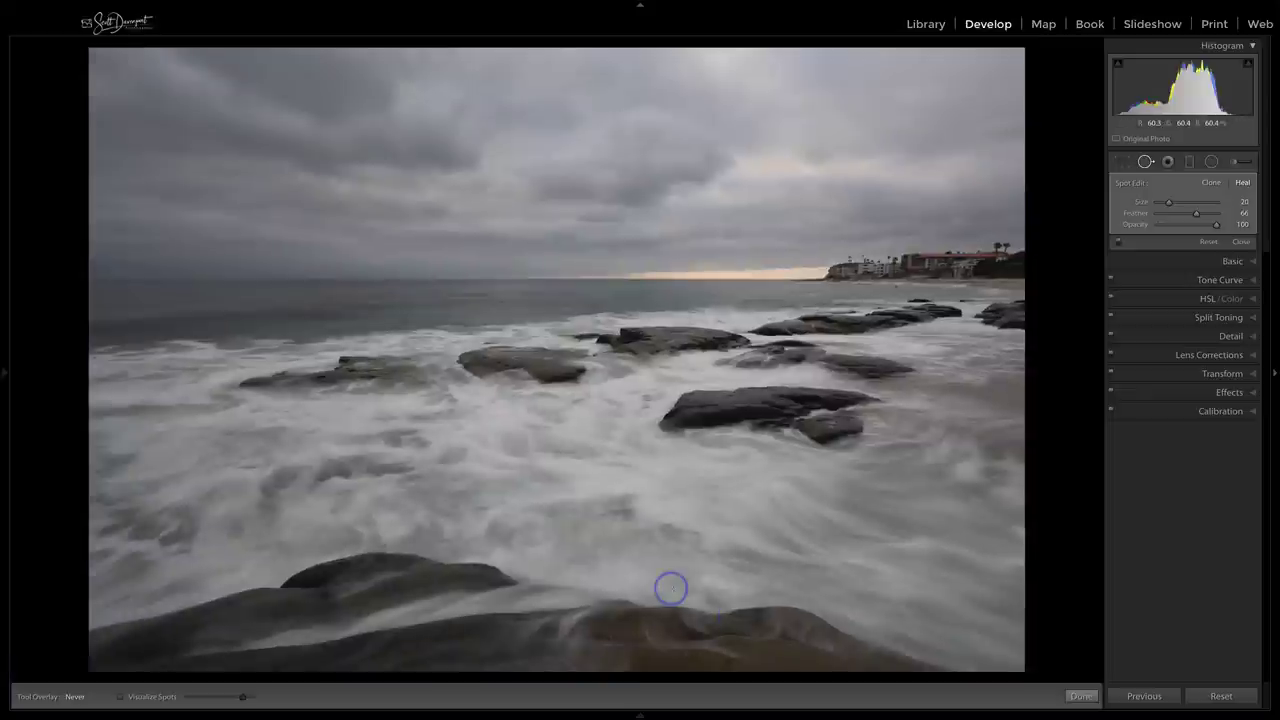
key("z")
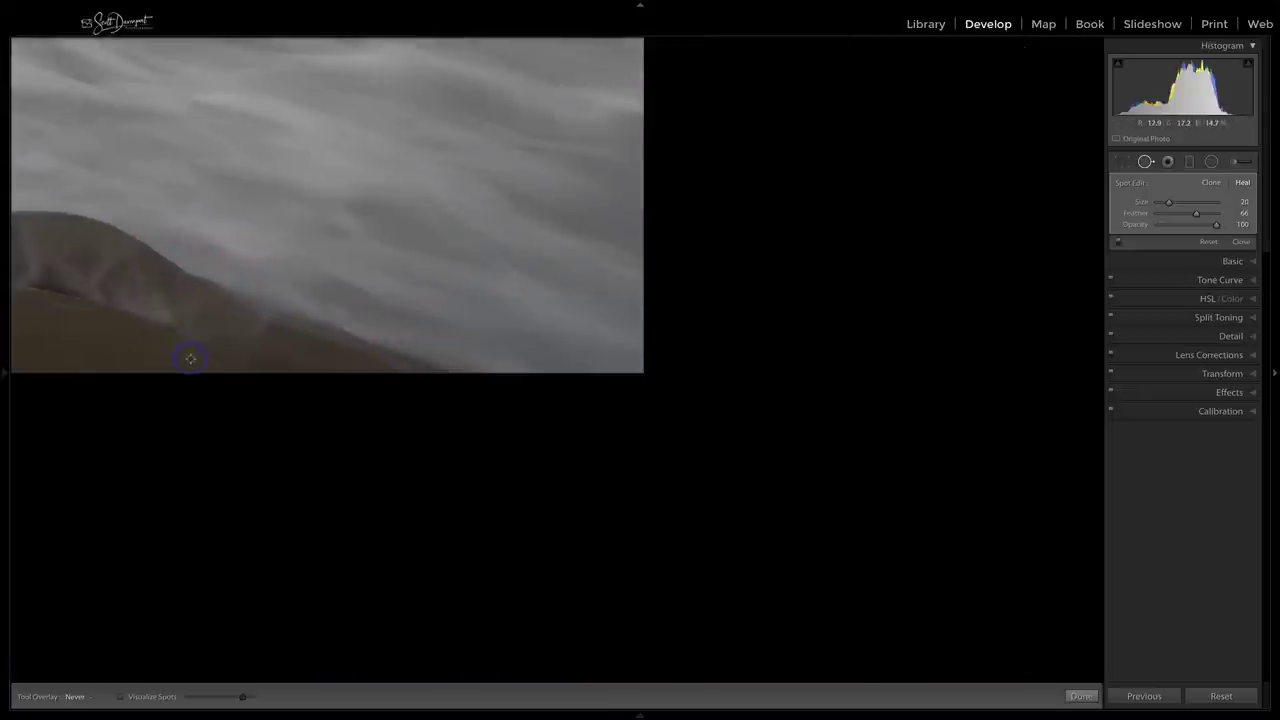
key("bracketleft")
key("bracketleft")
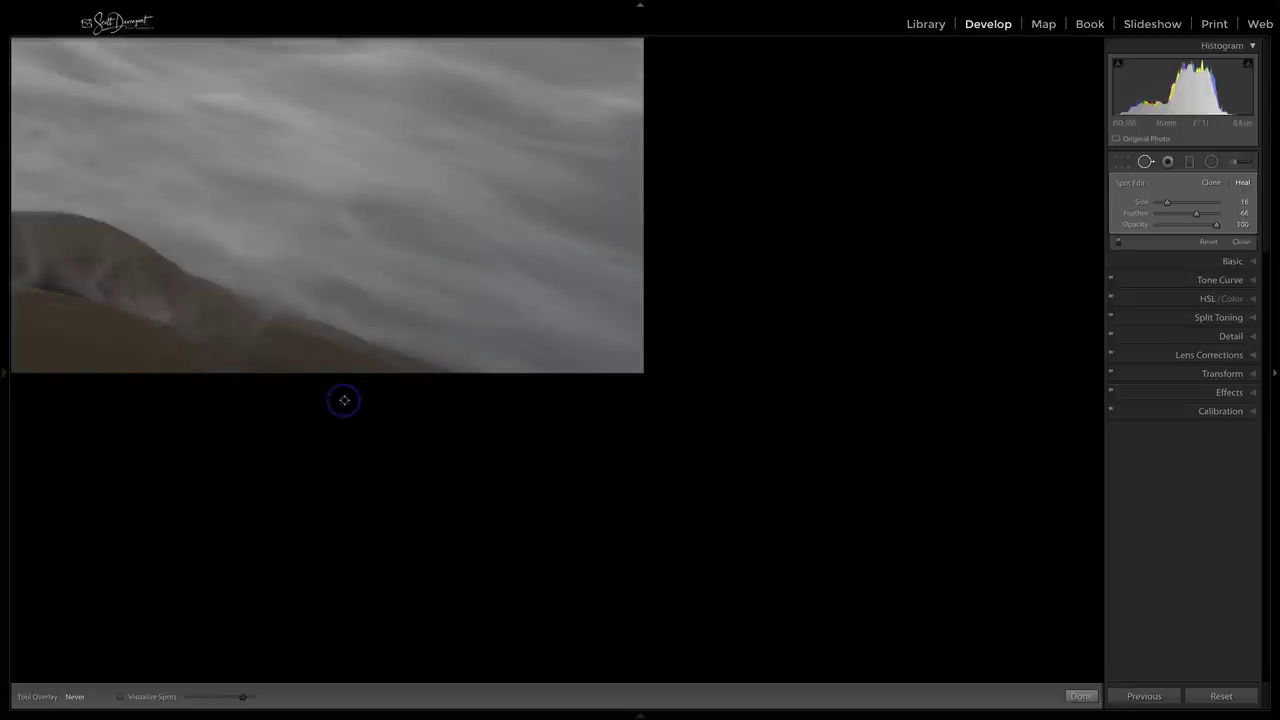
key("z")
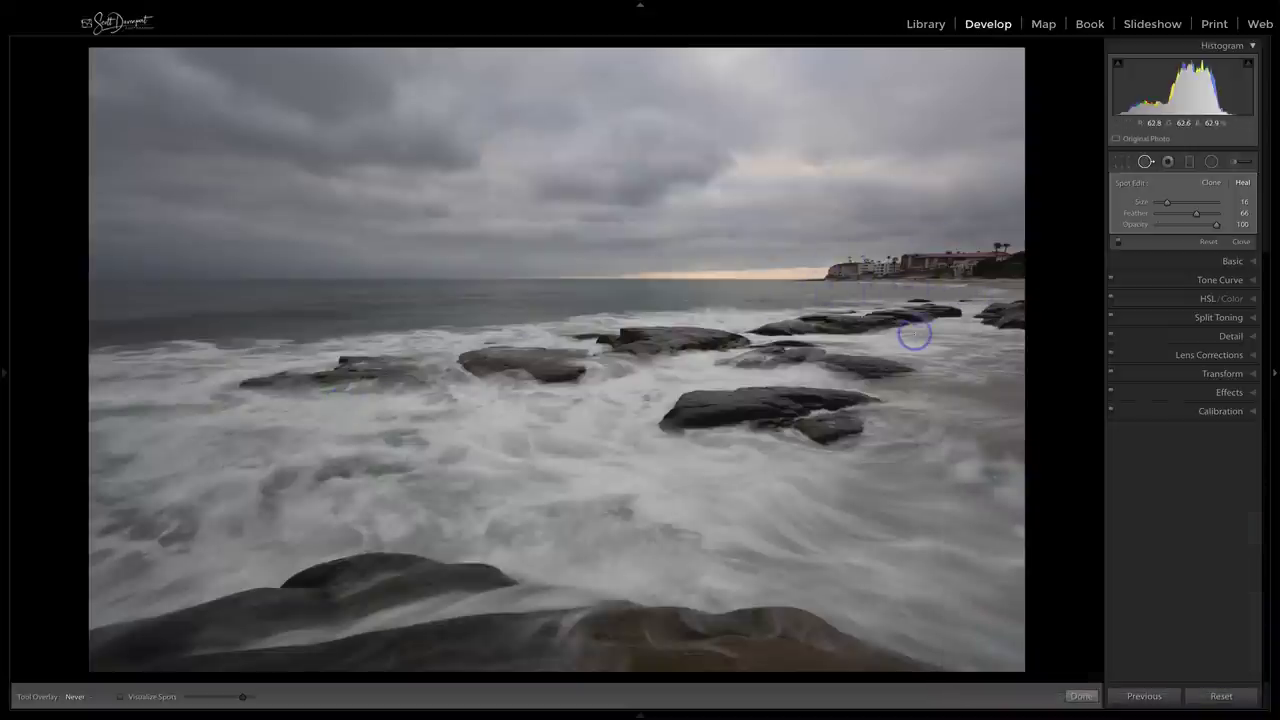
Step: In the Basic panel, compare Adobe Landscape and Adobe Vivid profiles, ending on Adobe Landscape
key("q")
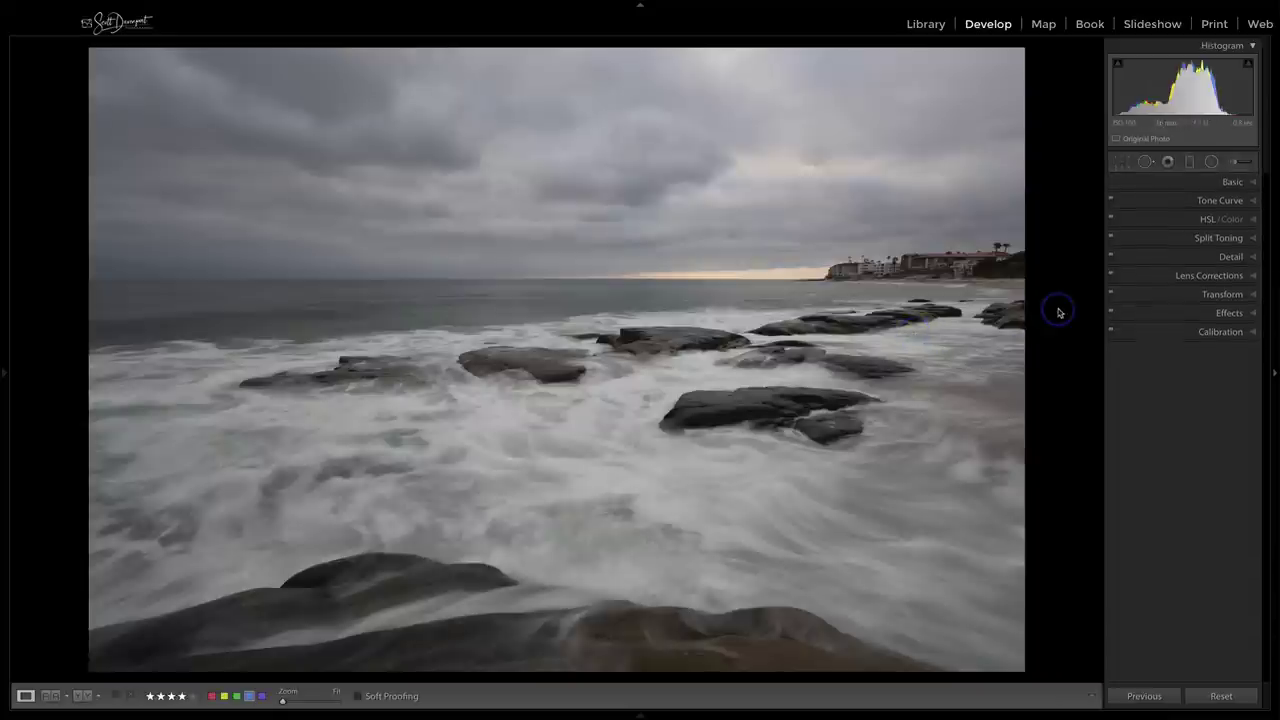
left_click(1232, 183)
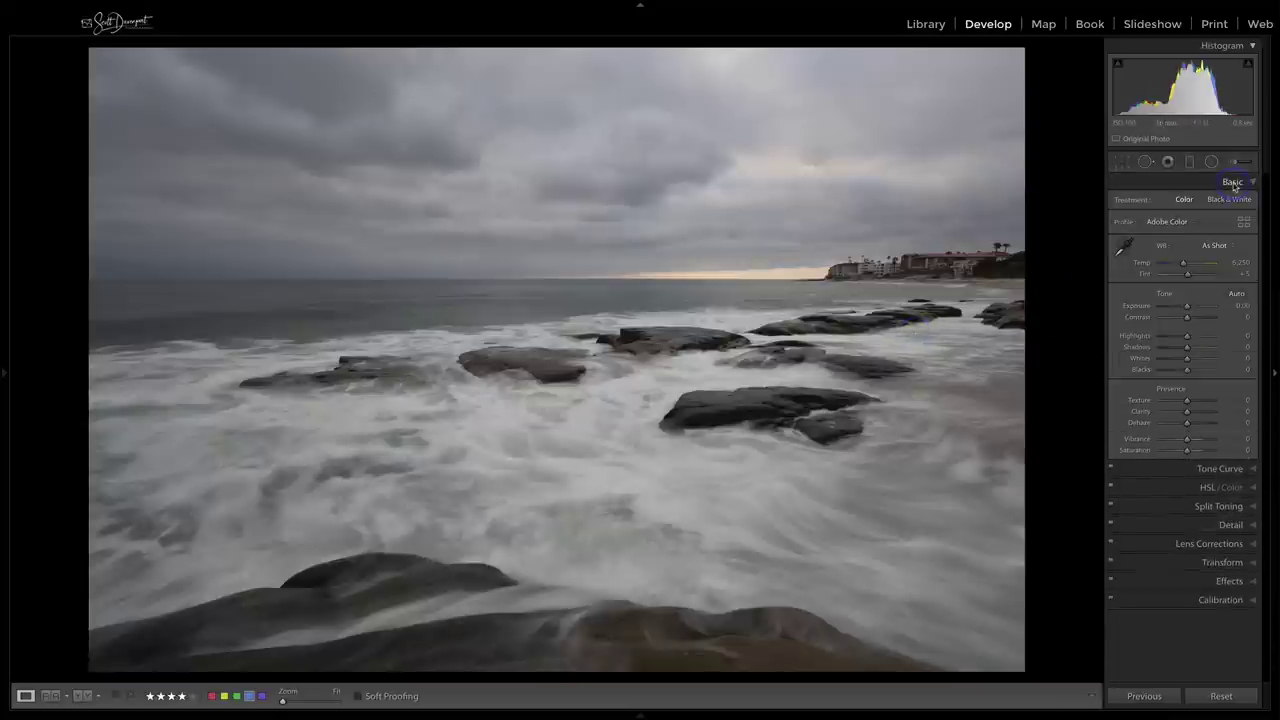
left_click(1169, 222)
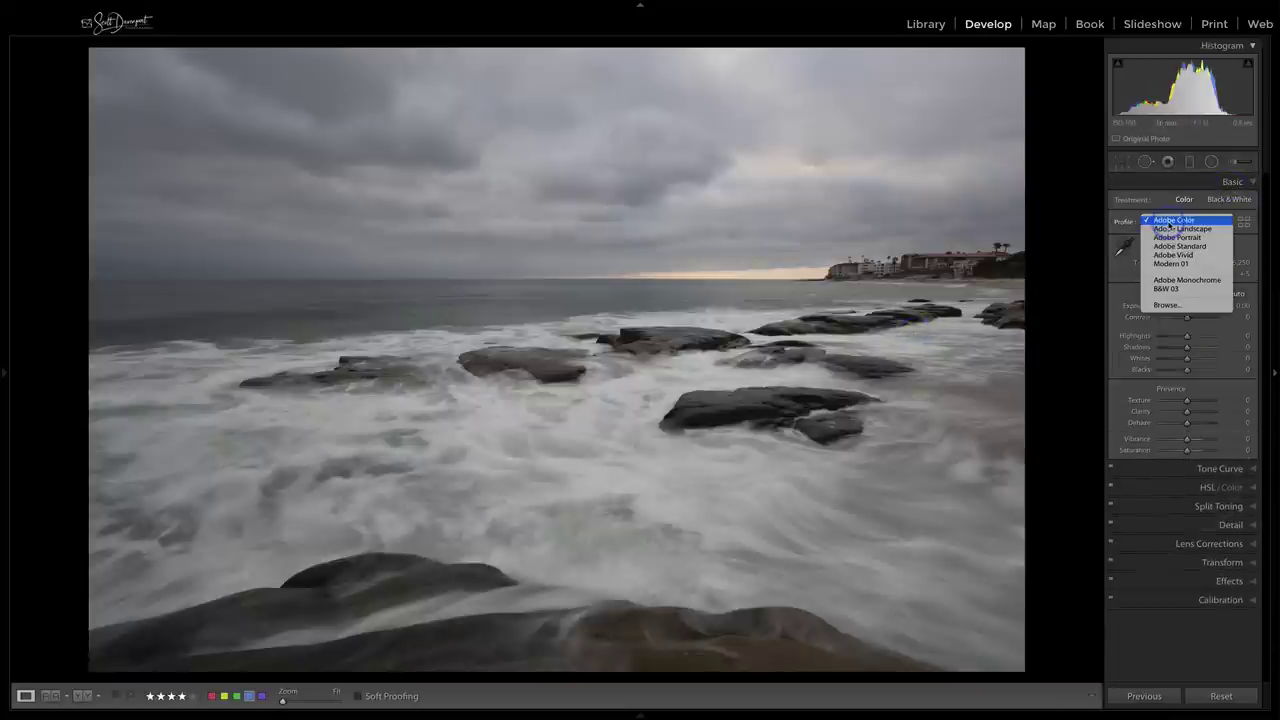
left_click(1169, 230)
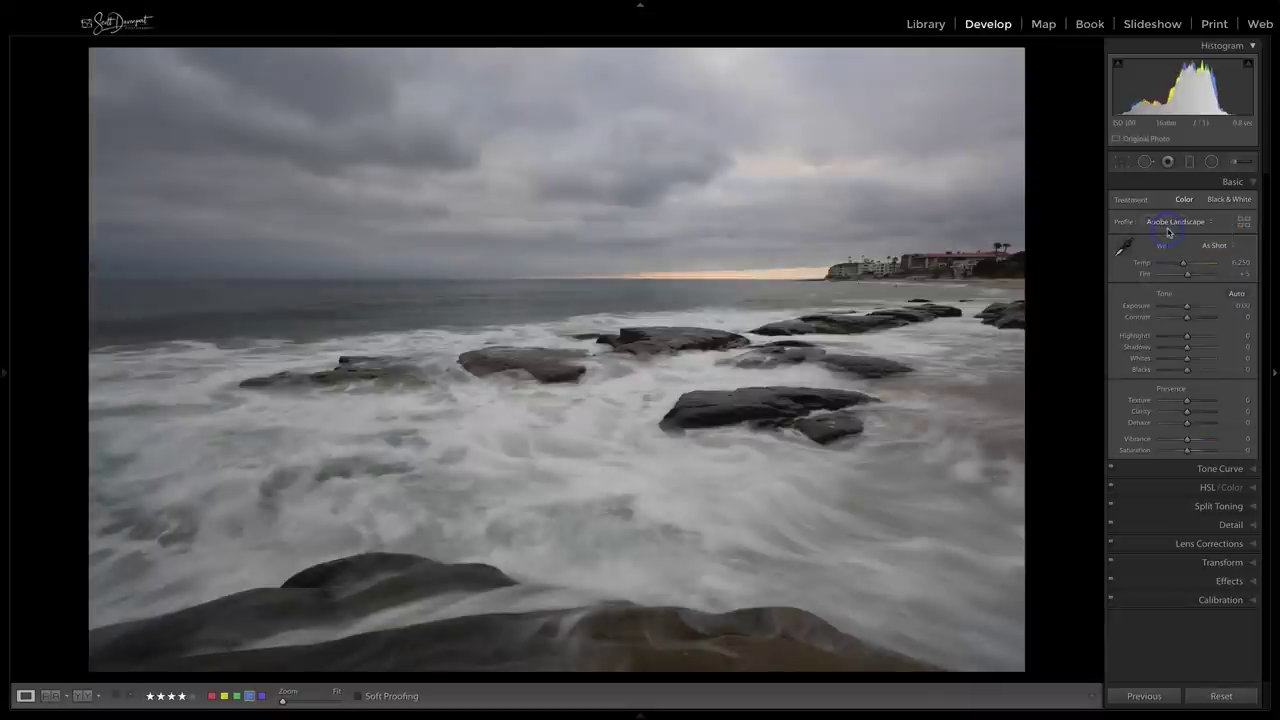
left_click(1168, 224)
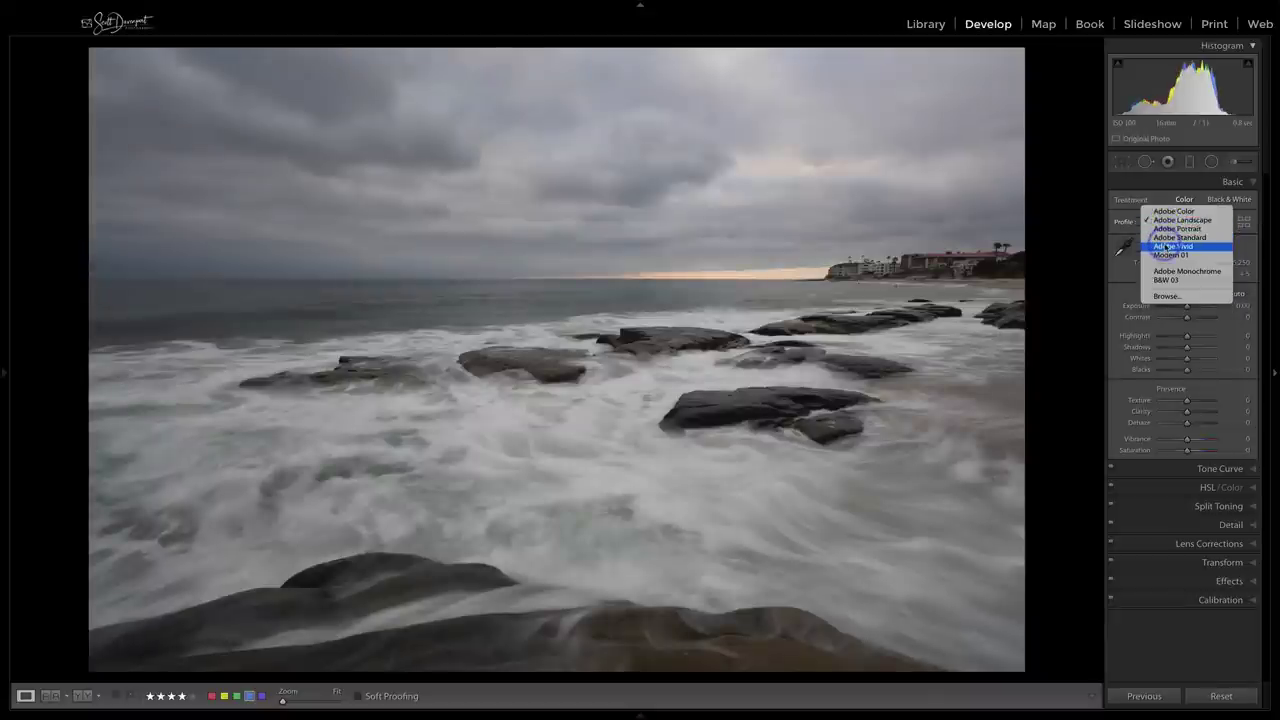
left_click(1164, 246)
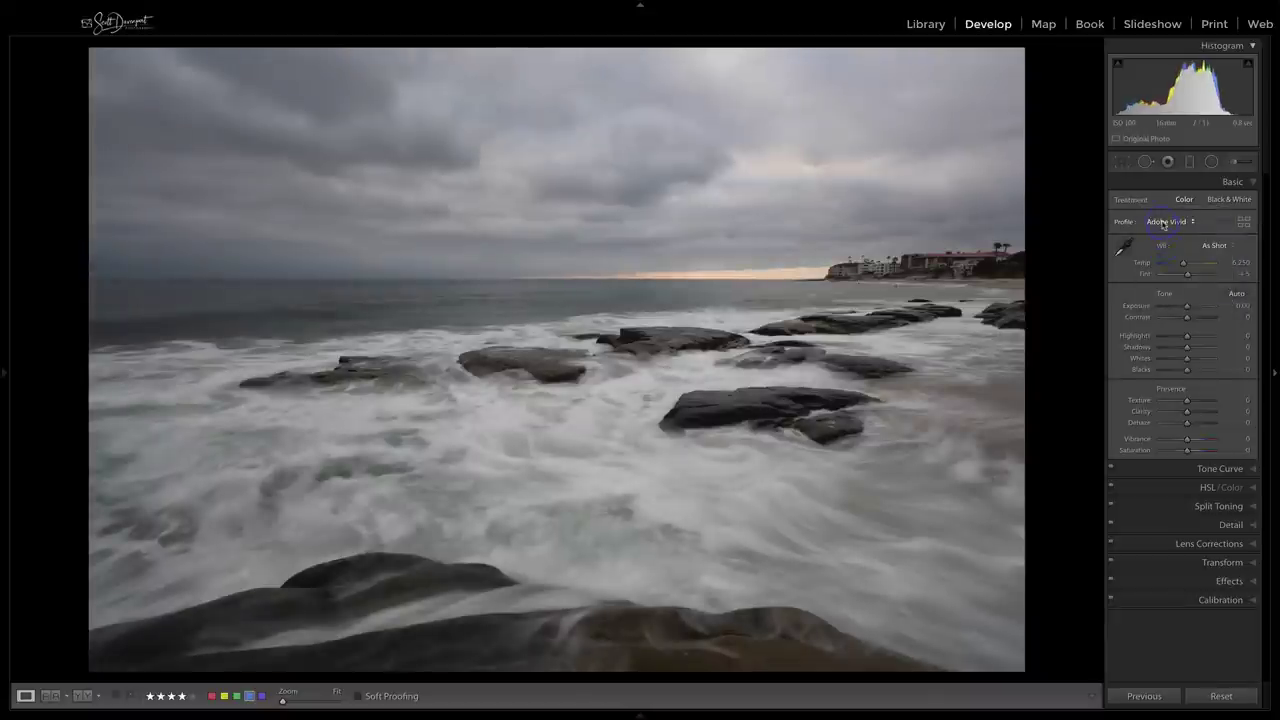
left_click(1166, 222)
left_click(1166, 194)
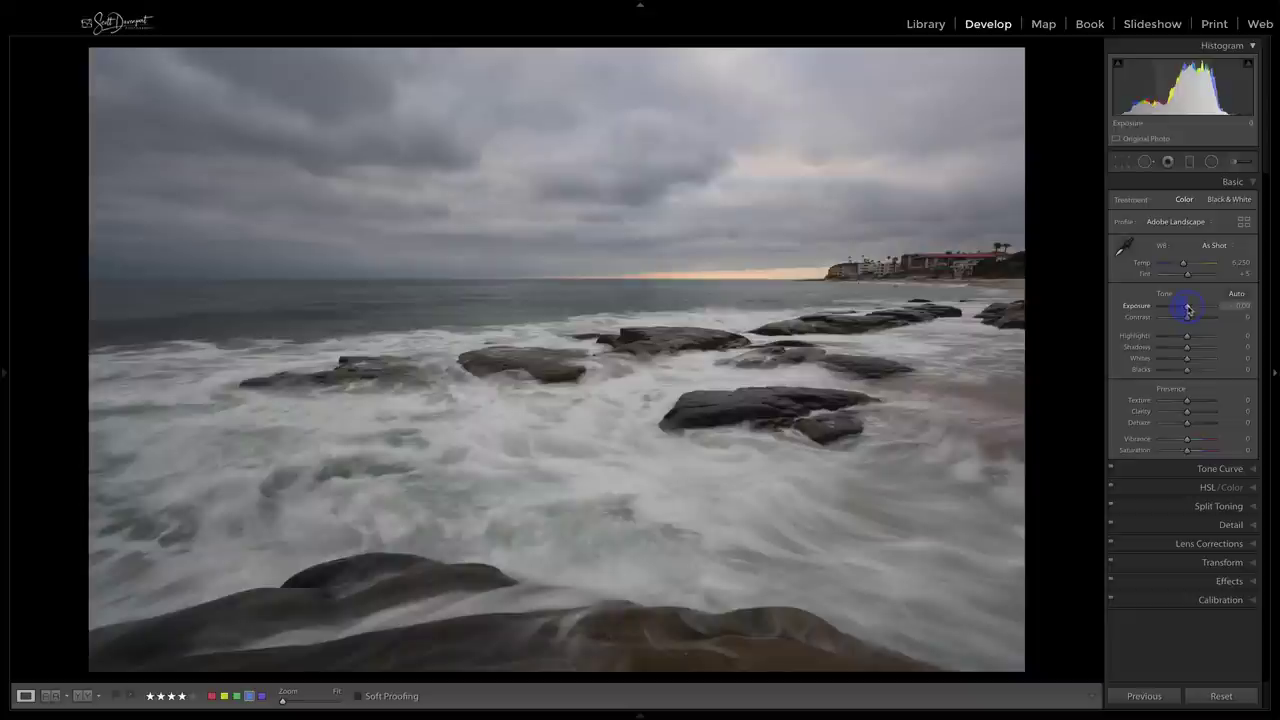
Step: Raise Exposure, apply Auto tone, set Contrast to +17, and toggle the Before view to compare
left_click_drag(1188, 310, 1194, 303)
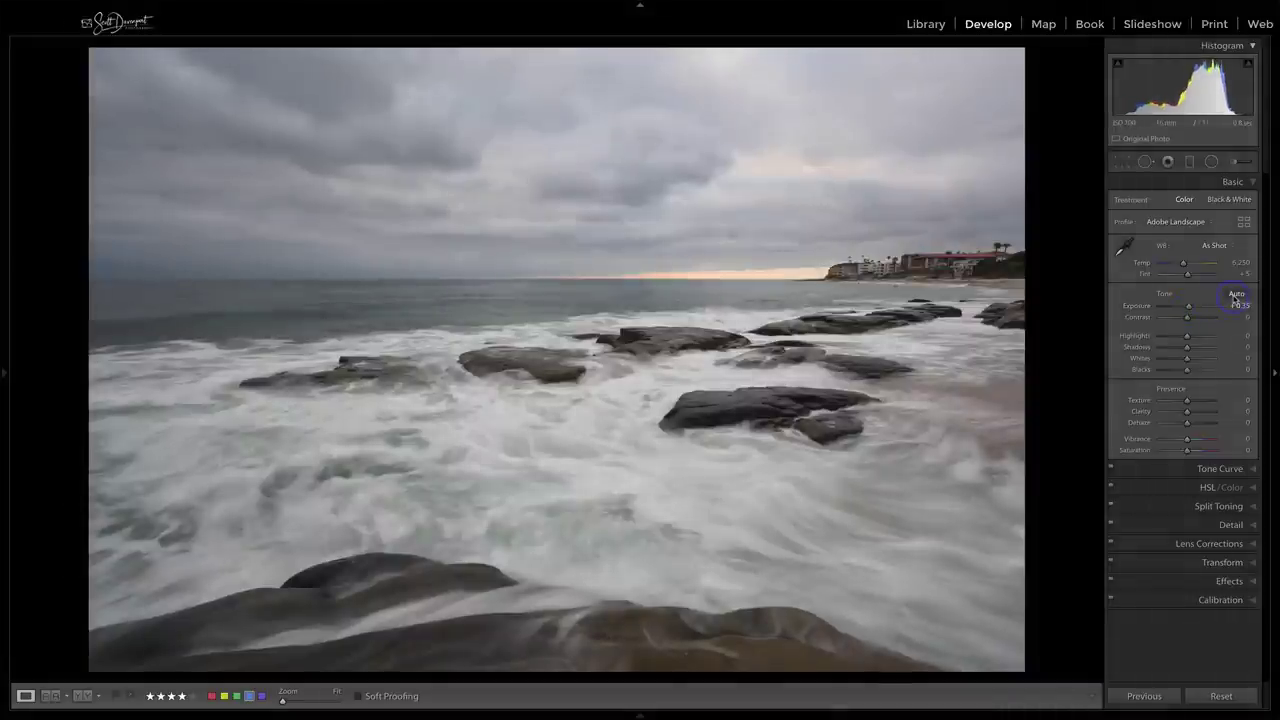
left_click(1236, 298)
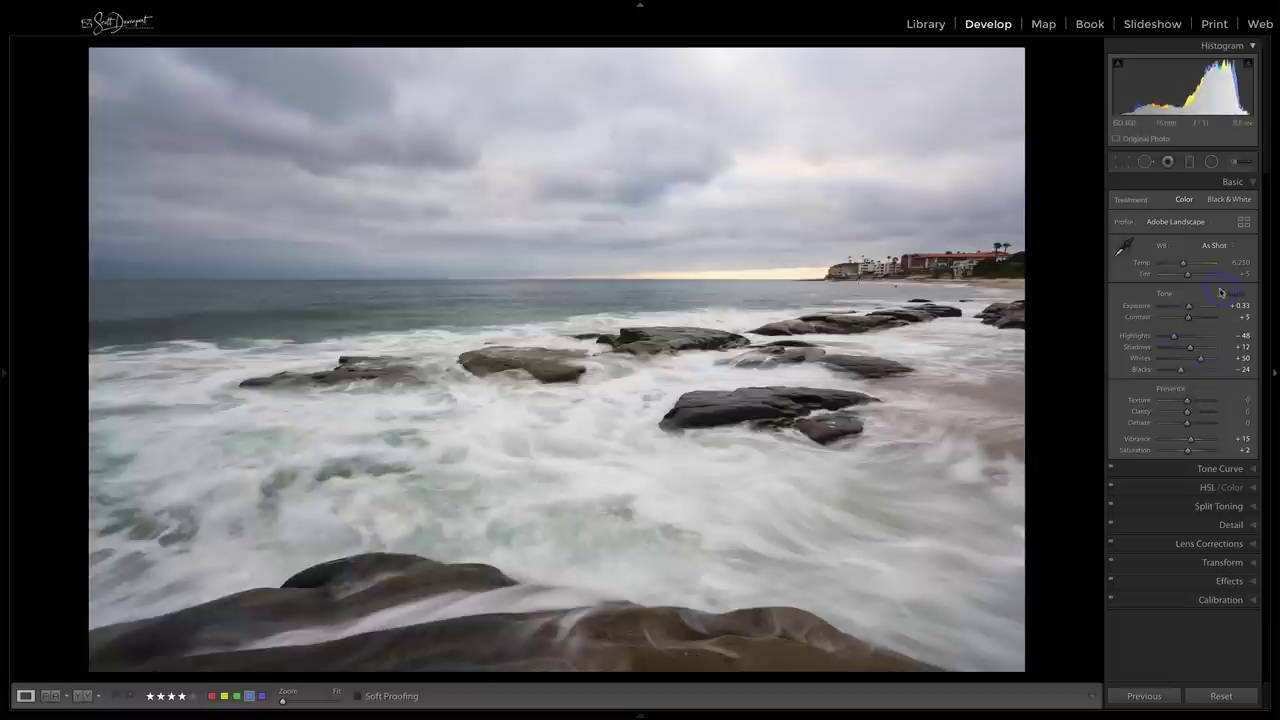
left_click(1190, 318)
left_click_drag(1189, 320, 1192, 322)
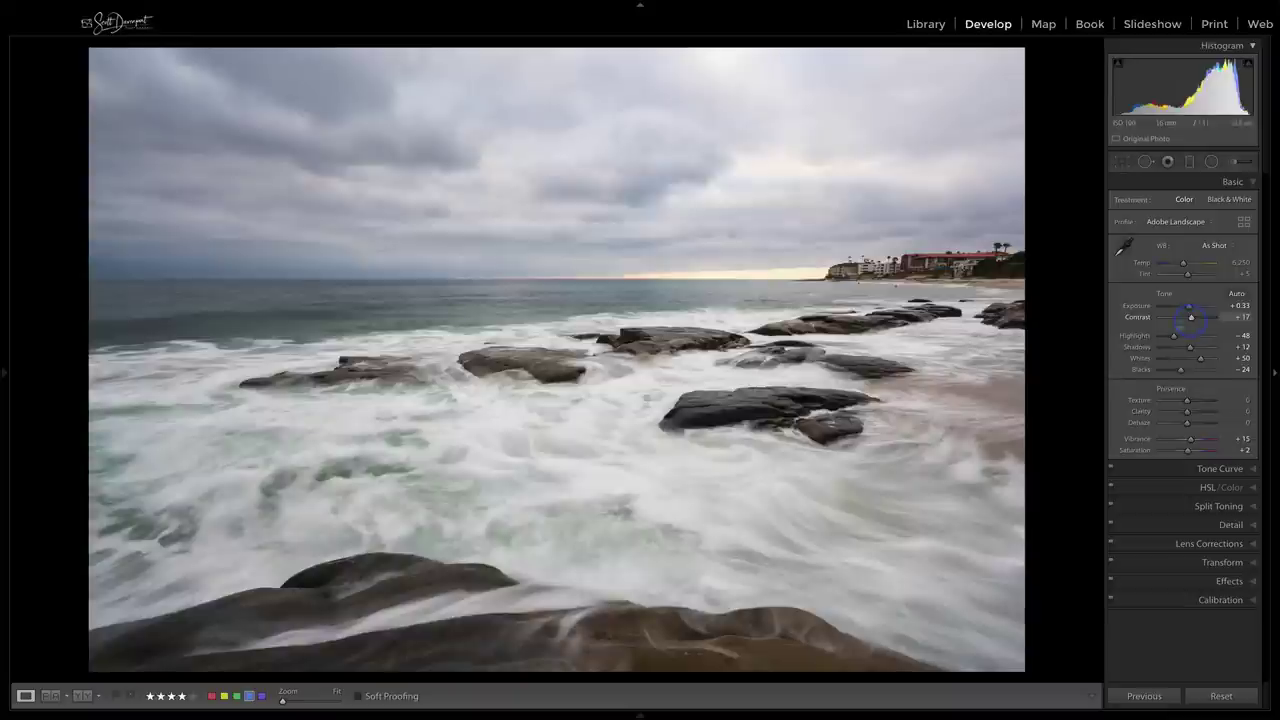
key("backslash")
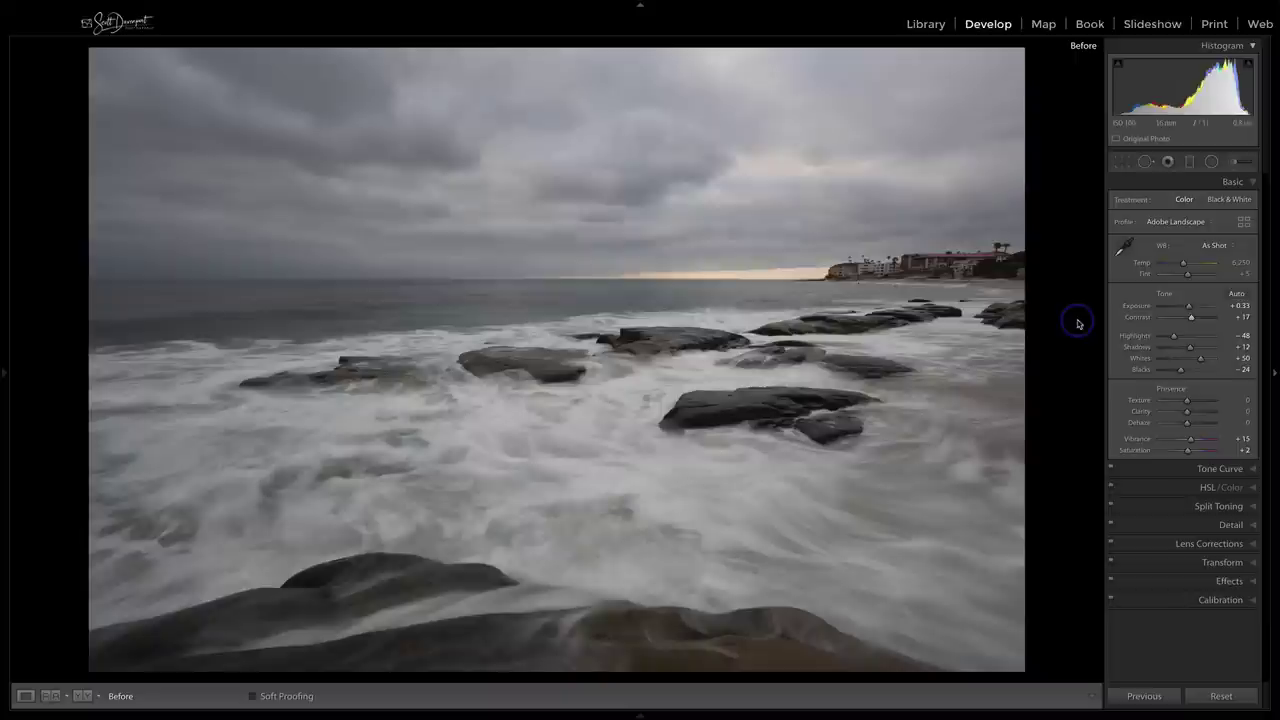
key("backslash")
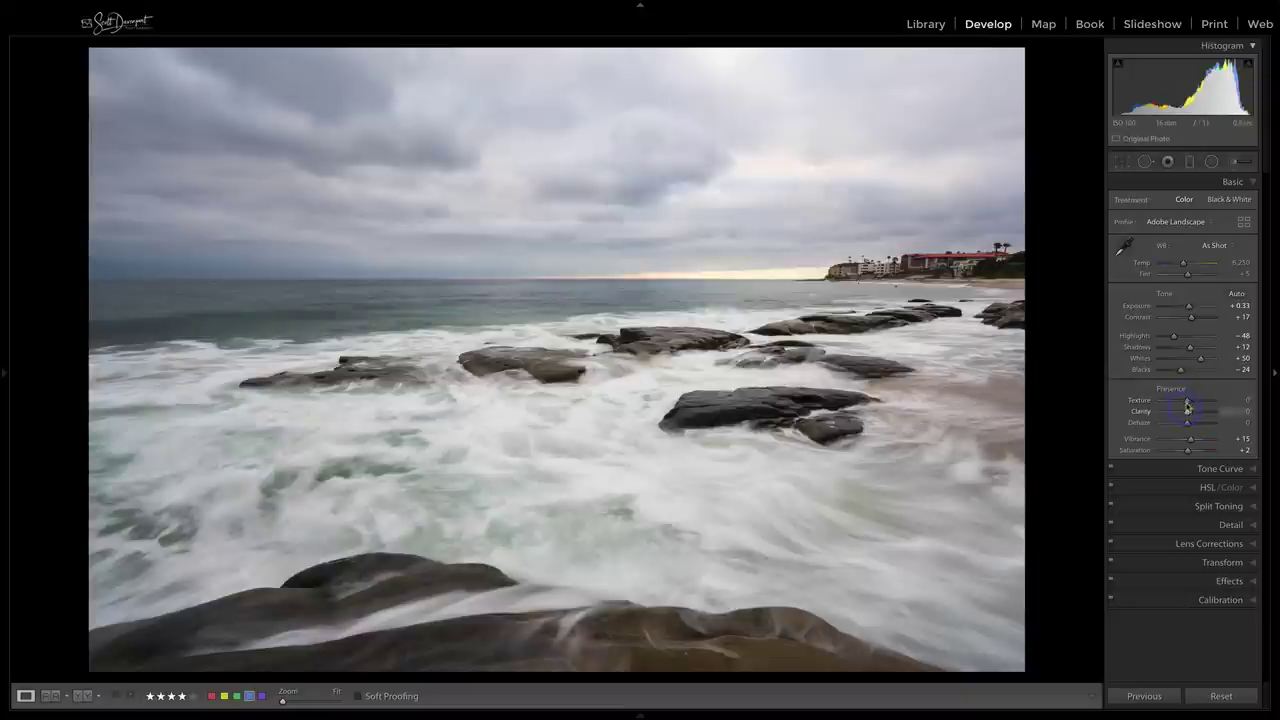
Step: Raise Texture to +49, undo trial Clarity and Vibrance changes, and expand the HSL/Color panel
mouse_move(1187, 403)
left_mouse_down()
mouse_move(1187, 418)
mouse_move(1201, 402)
left_mouse_up()
double_click(1141, 411)
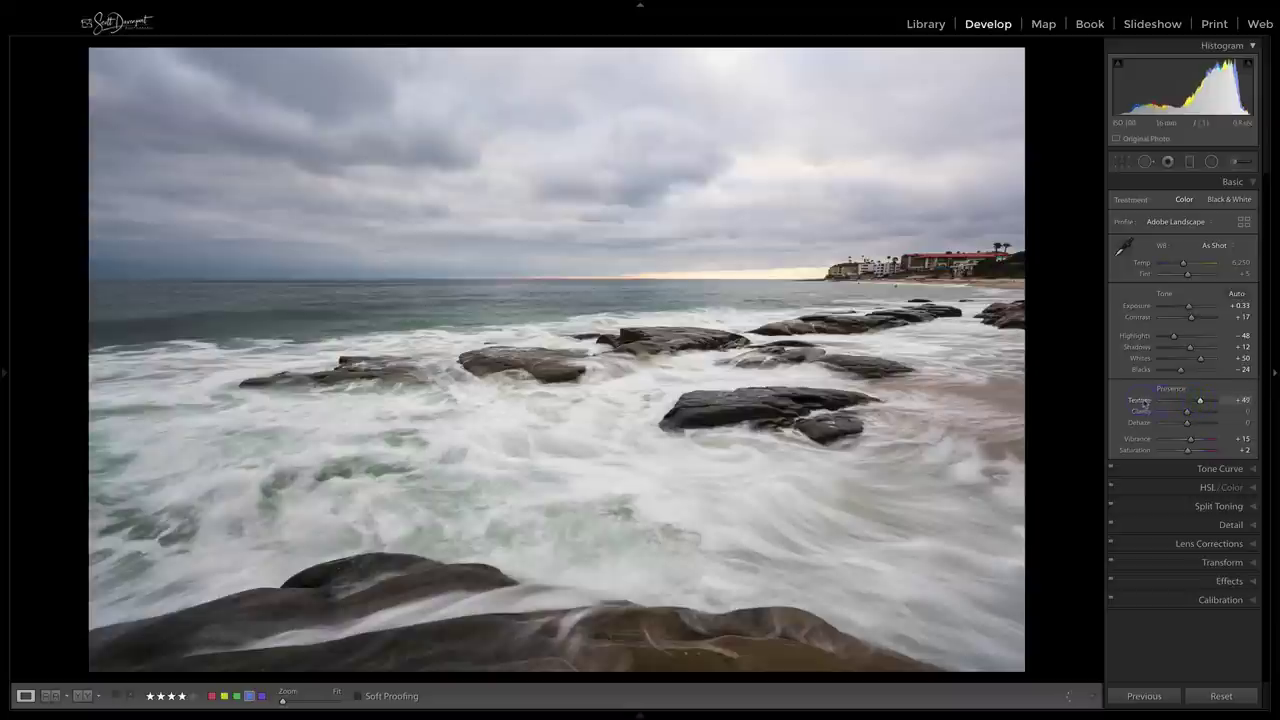
key("ctrl+z")
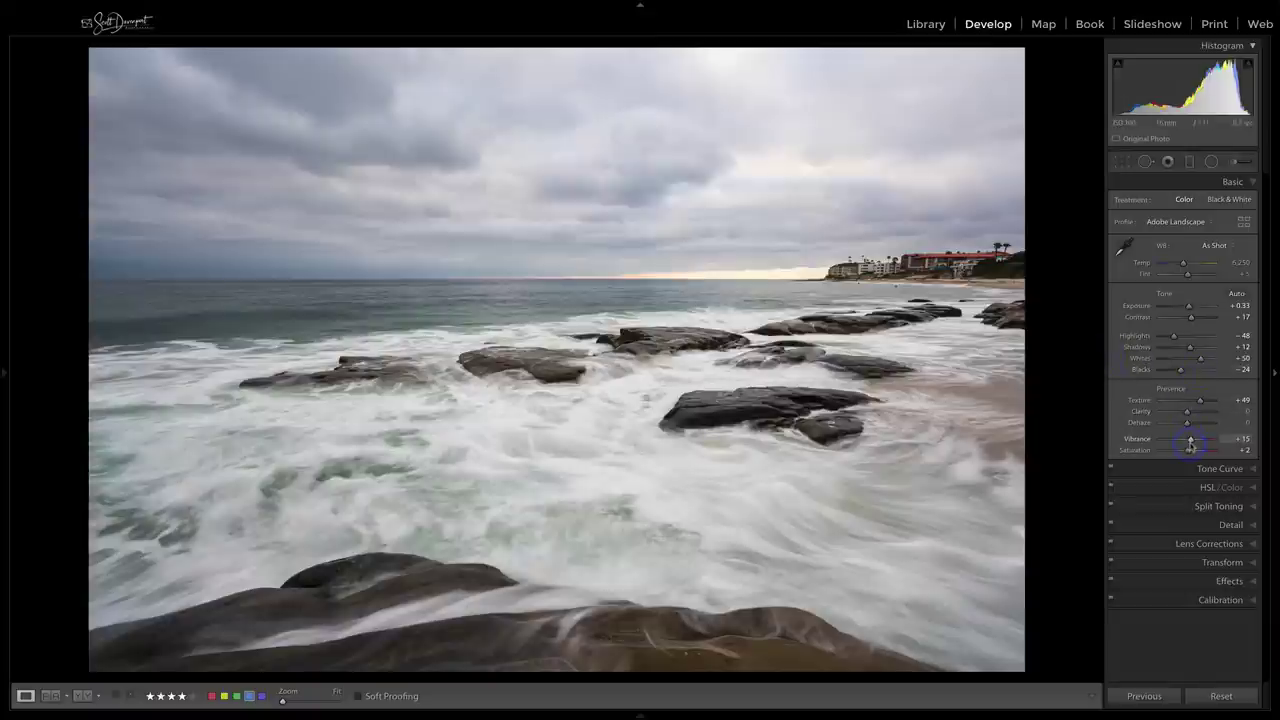
left_click_drag(1191, 441, 1193, 441)
key("ctrl+z")
left_click(1206, 487)
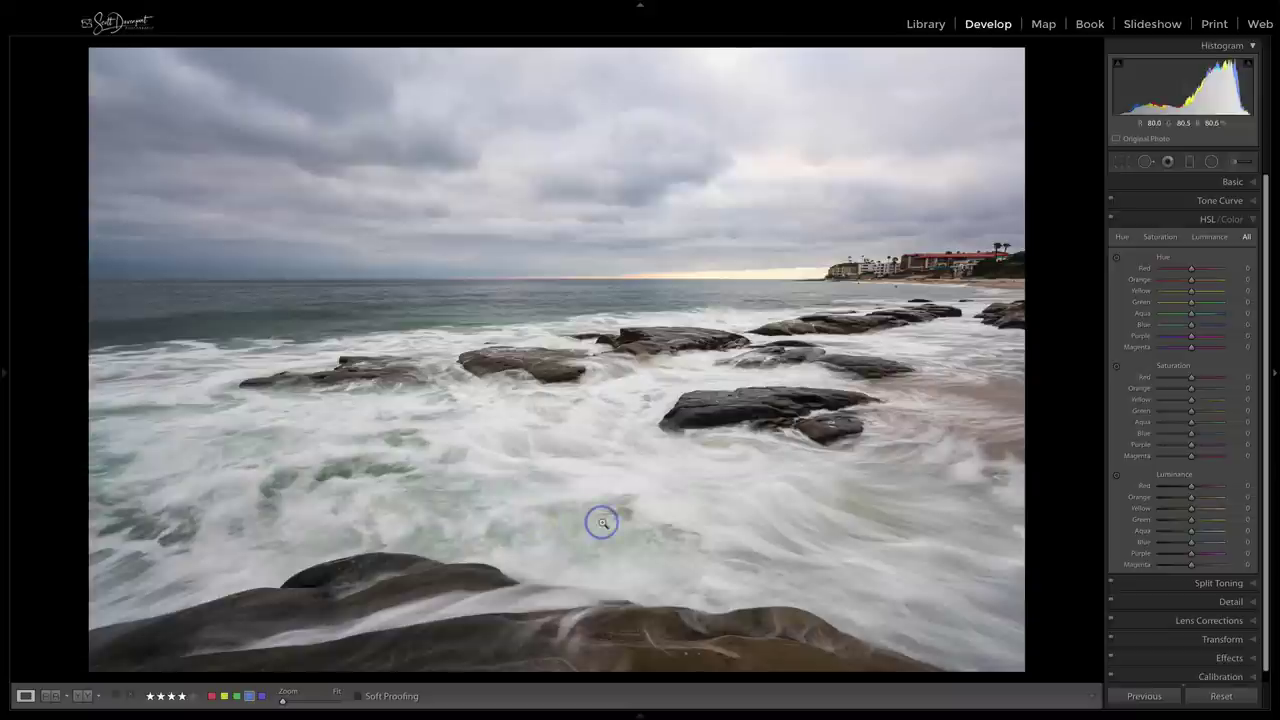
Step: Sample the water with the targeted tool, then set Green saturation +11/luminance −56 and Blue saturation +18/luminance −8
left_click(1116, 368)
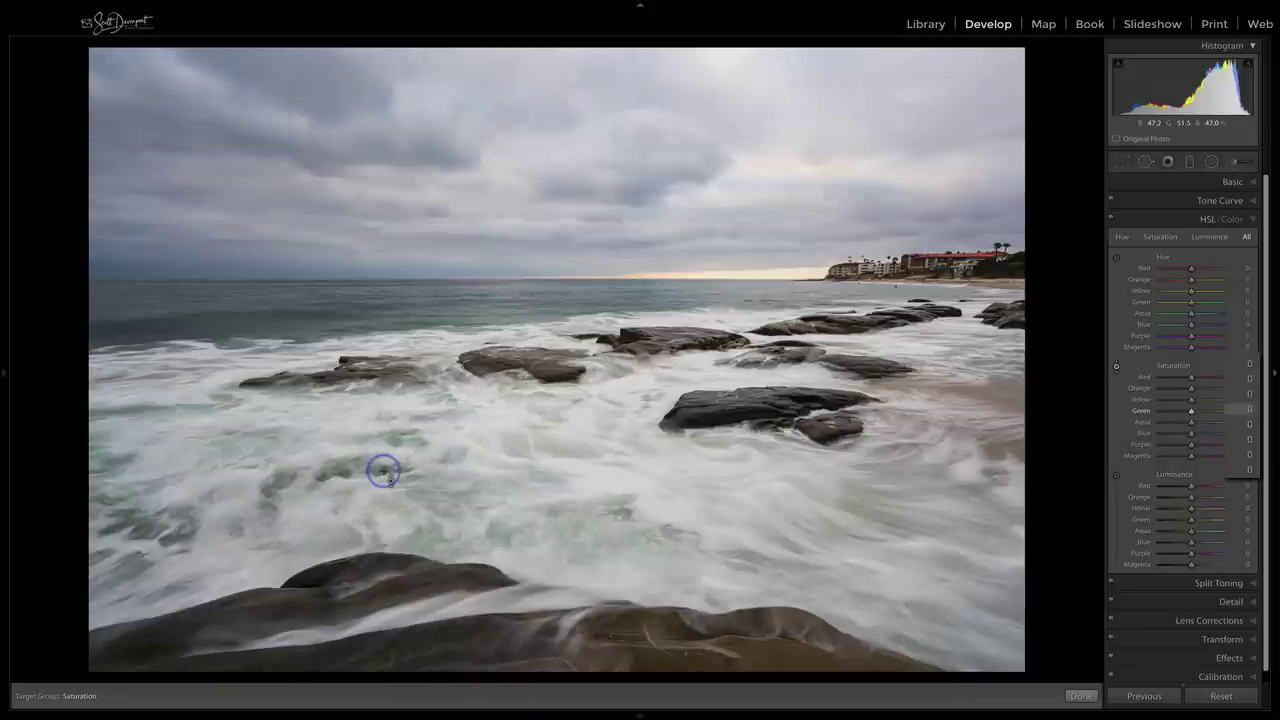
left_click_drag(384, 471, 382, 471)
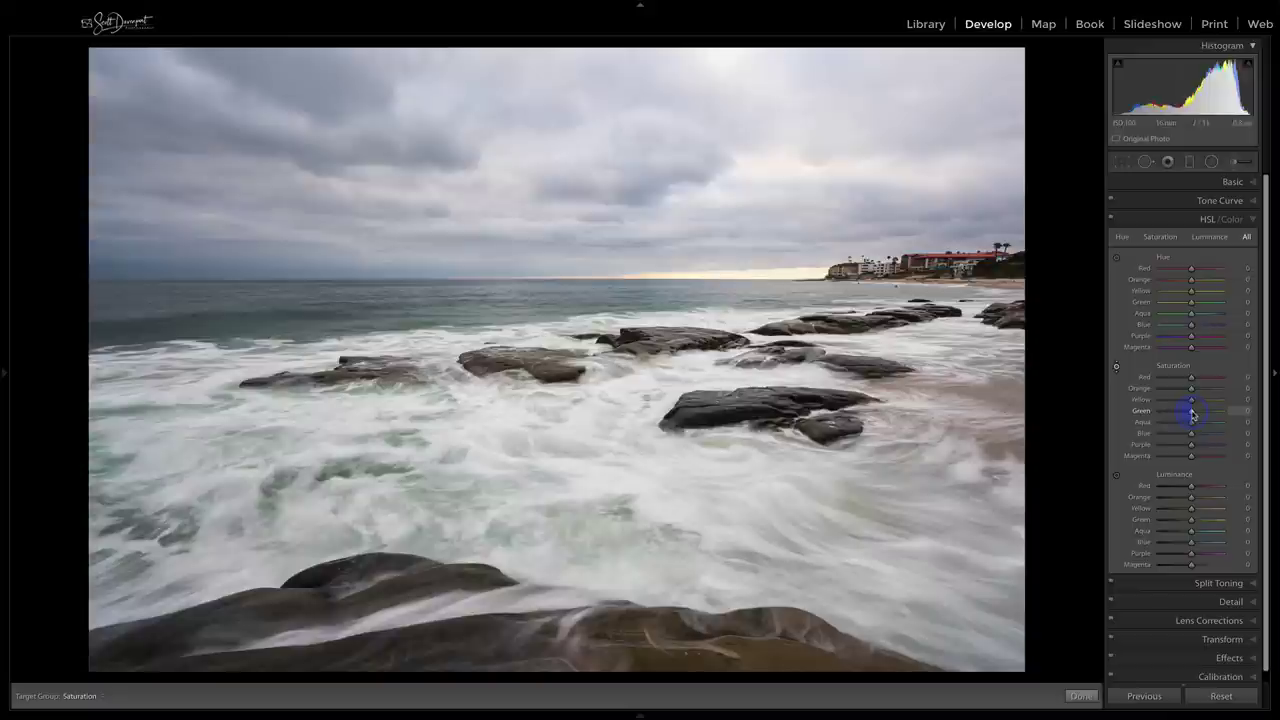
left_click_drag(1191, 414, 1195, 414)
left_click_drag(1192, 521, 1173, 522)
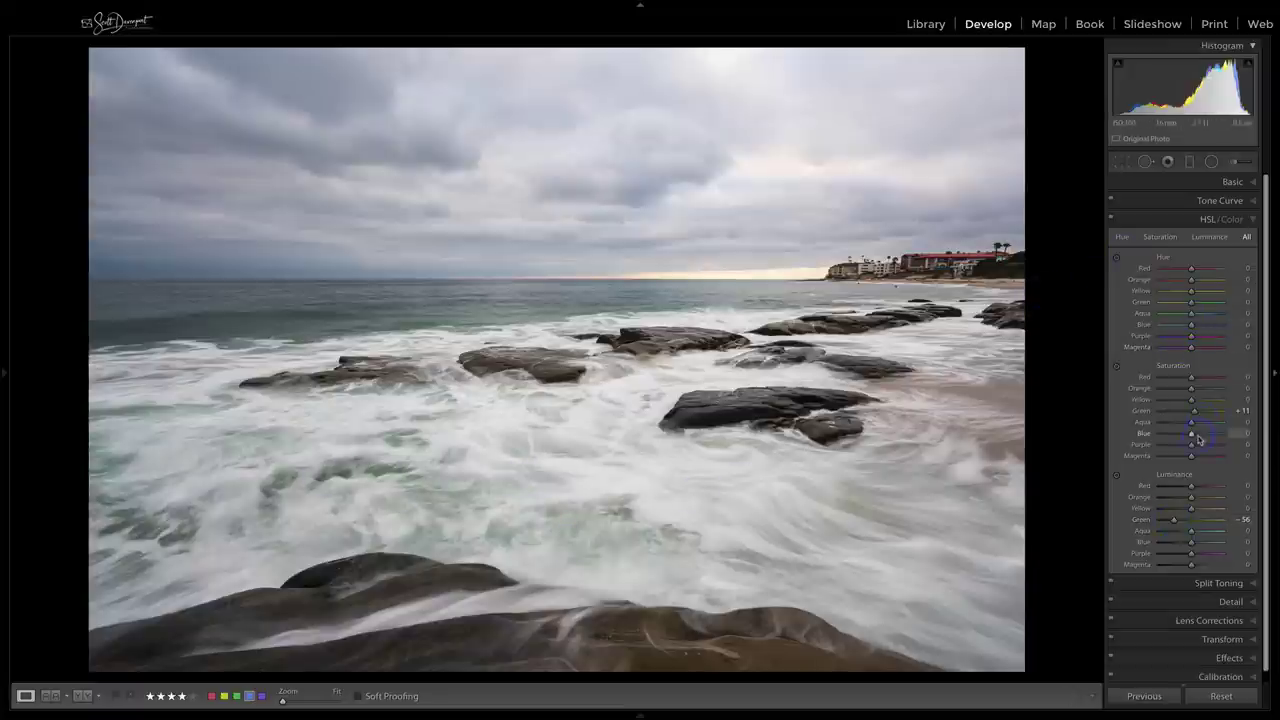
left_click_drag(1192, 436, 1199, 435)
left_click_drag(1193, 548, 1190, 546)
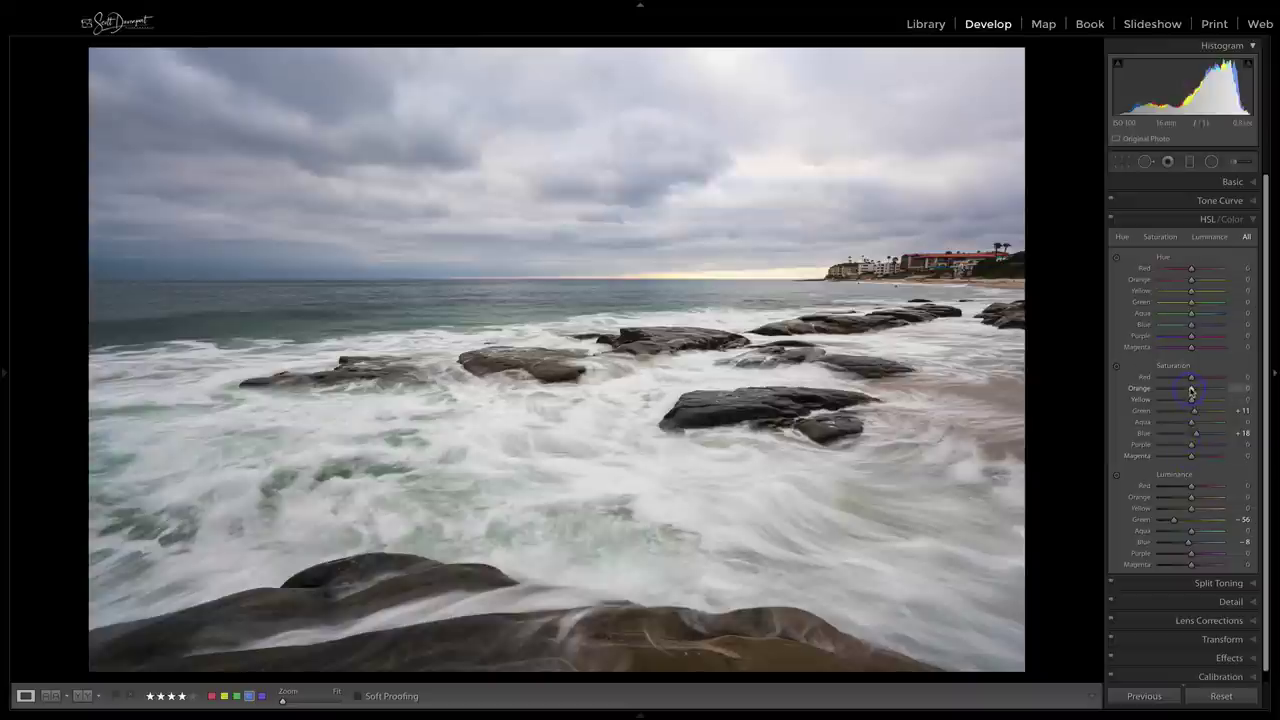
Step: Set Orange saturation to +14 after a reset and shift the Yellow hue to −18
left_click_drag(1191, 390, 1199, 391)
double_click(1147, 393)
left_click_drag(1191, 389, 1197, 391)
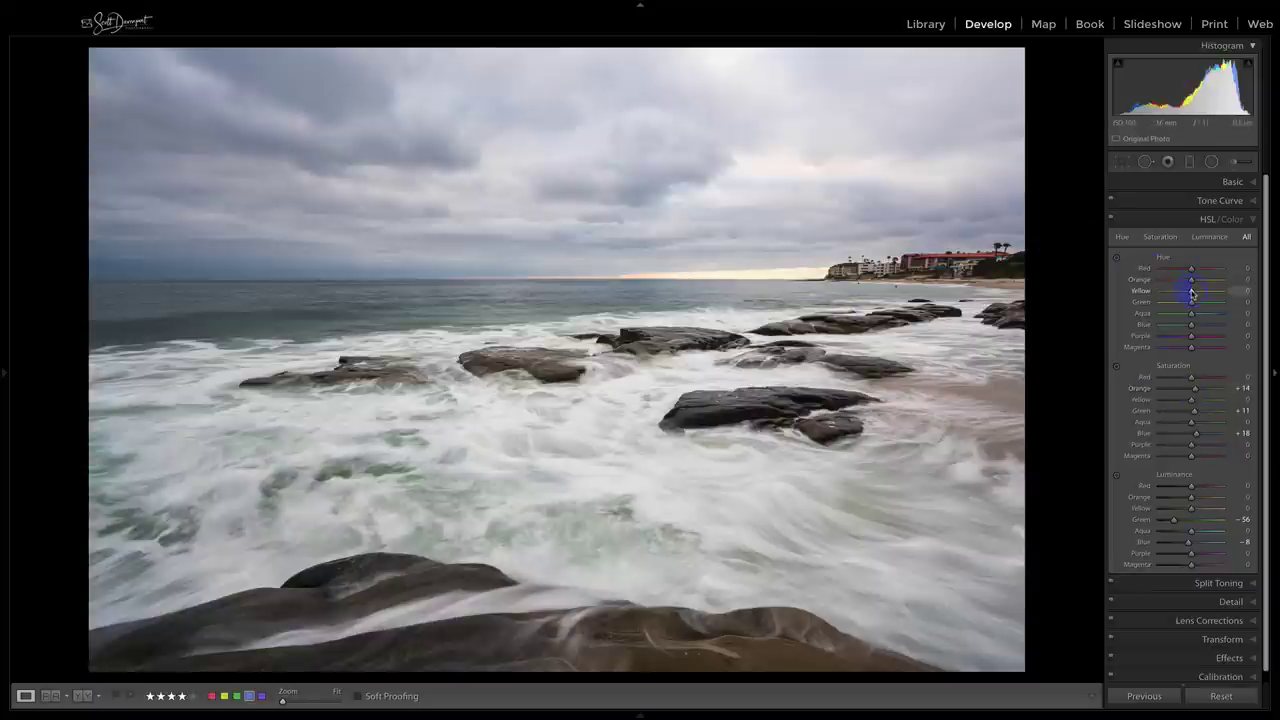
left_click_drag(1184, 292, 1187, 293)
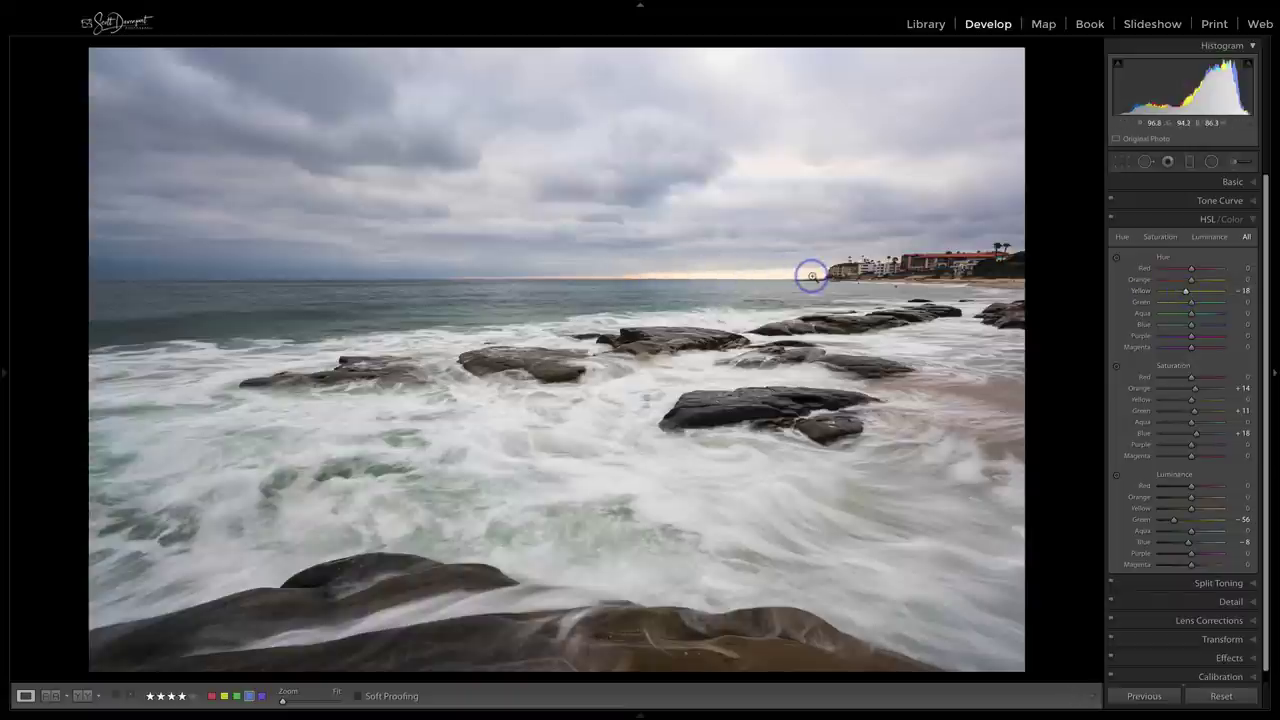
left_click(1110, 220)
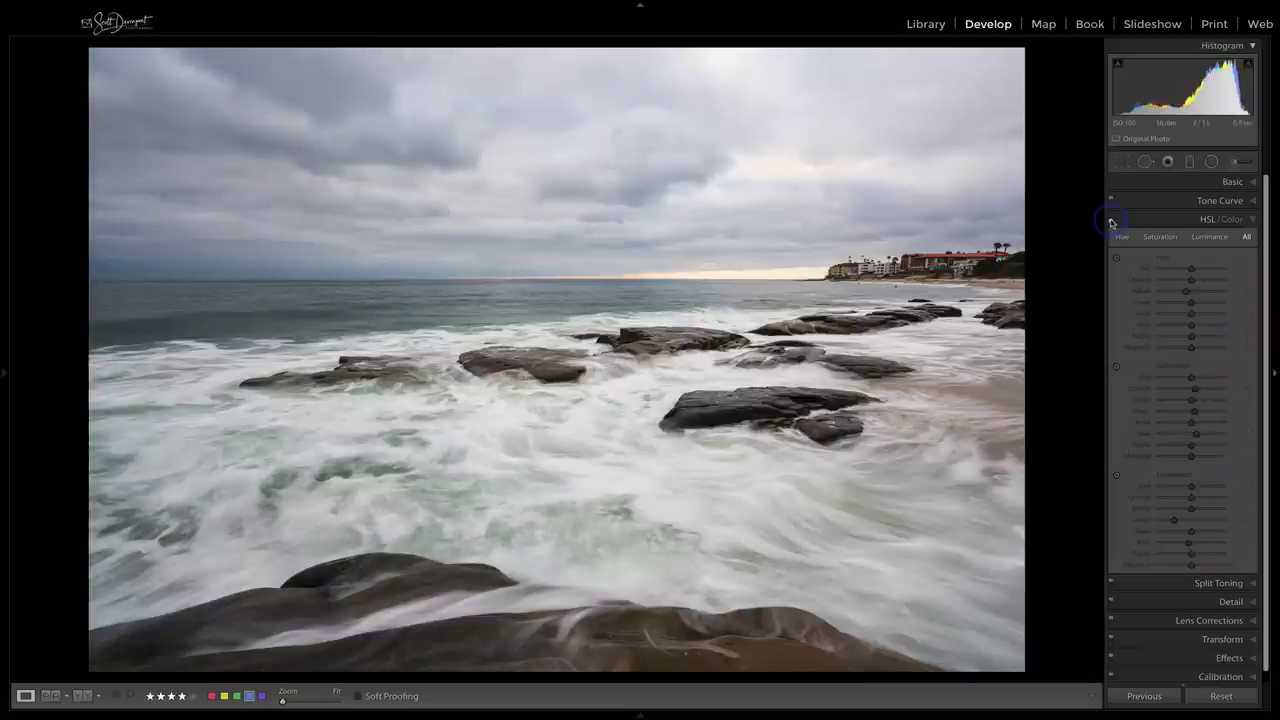
left_click(1110, 220)
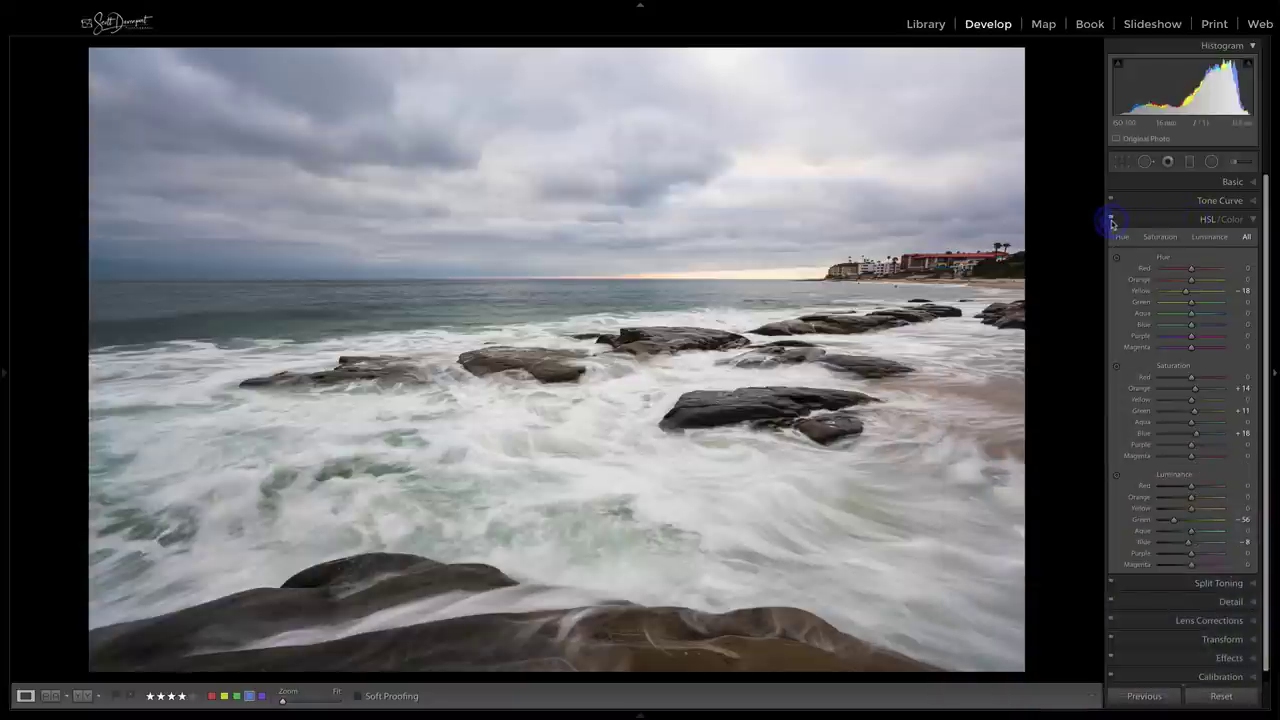
left_click(1111, 222)
left_click(1111, 222)
left_click(1111, 222)
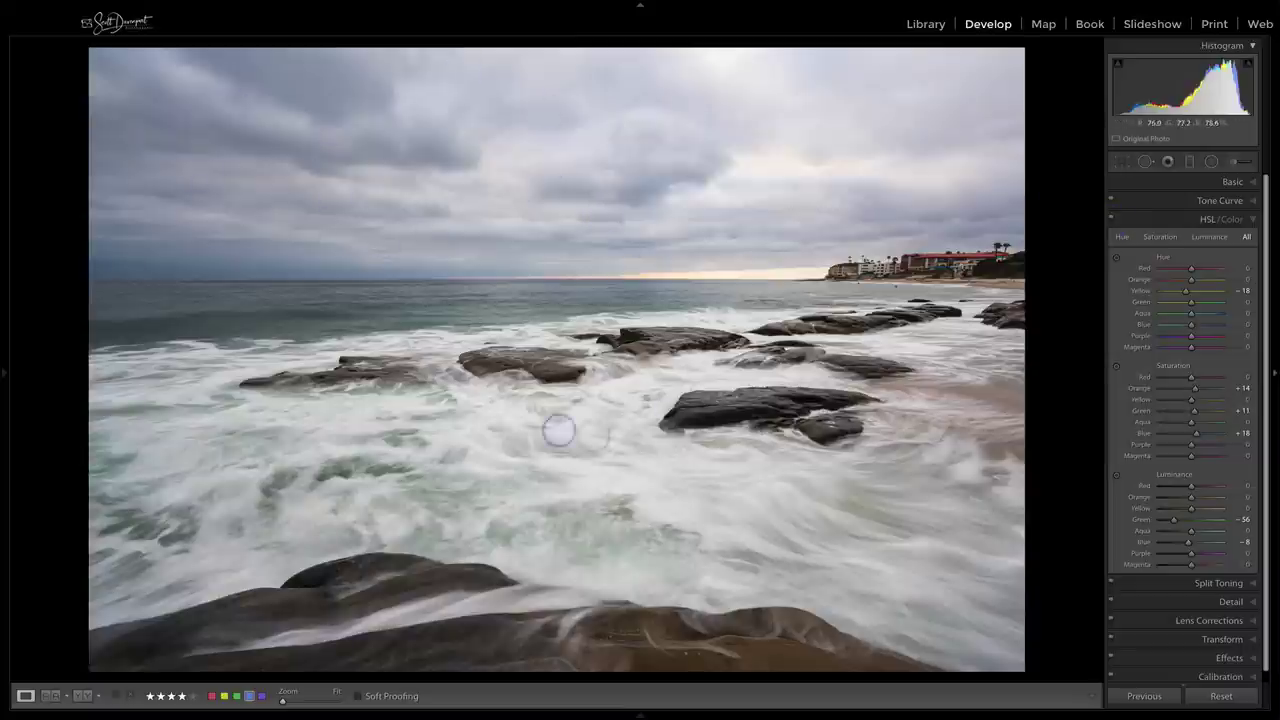
left_click(1111, 222)
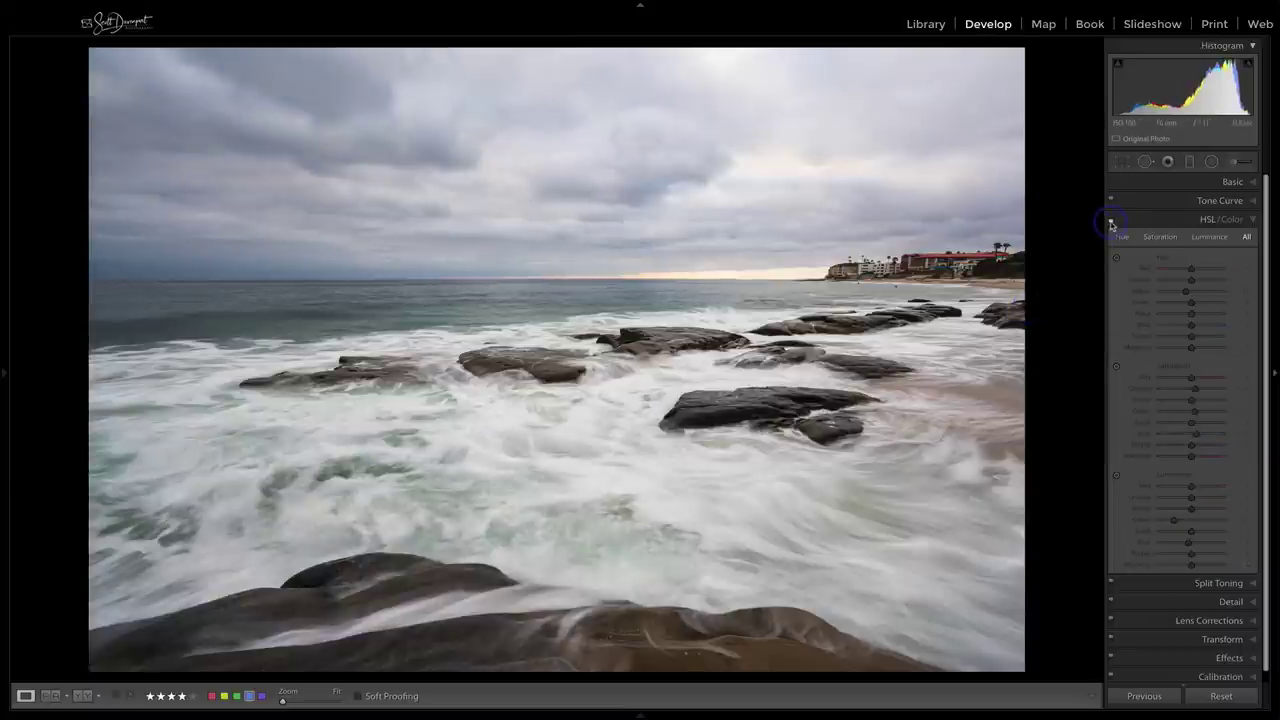
left_click(1111, 222)
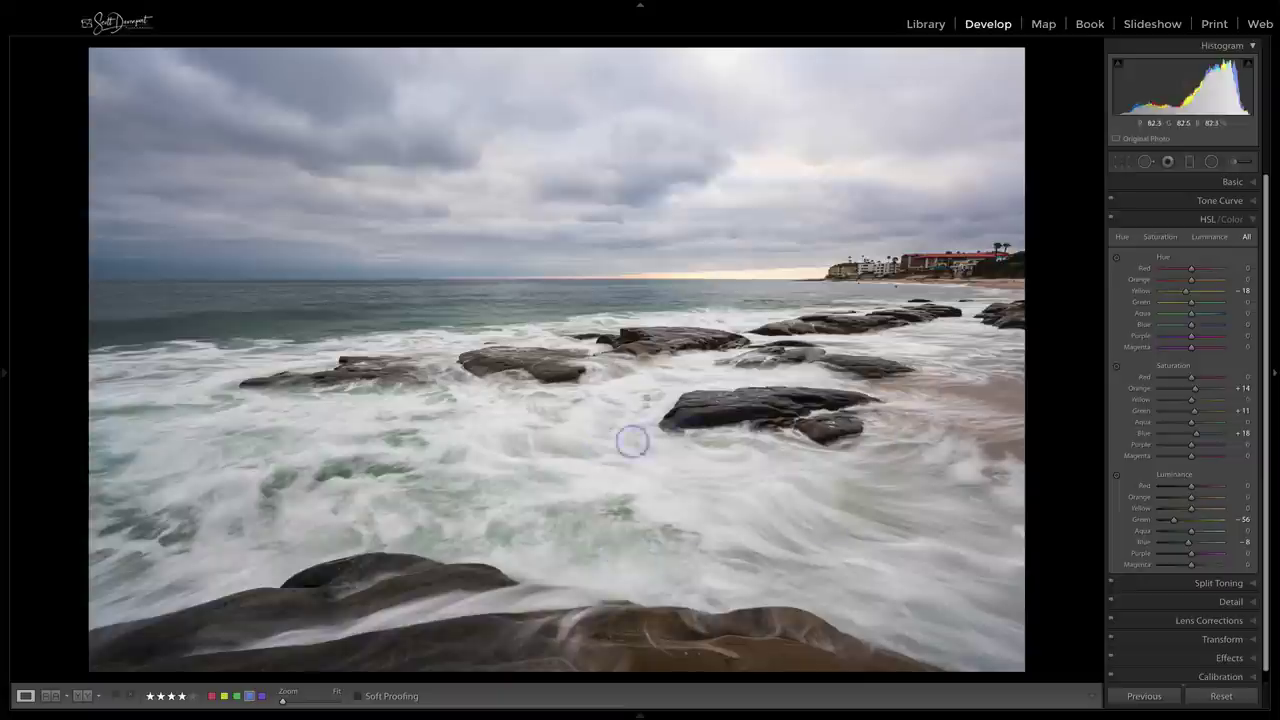
scroll(1180, 500, "down", 1)
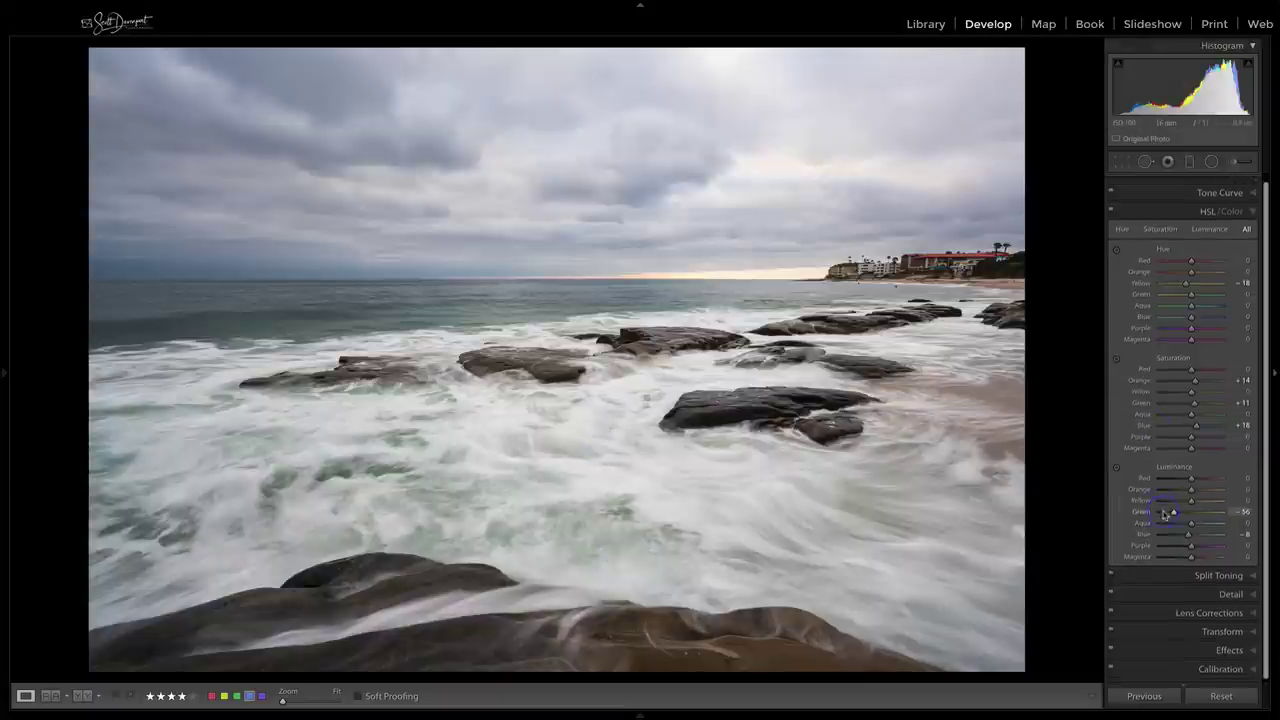
Step: Sharpen the seascape at Amount 36, Radius 1.3, Detail 38, Masking 46, checking surf and rocks
left_click(1222, 591)
left_click_drag(1199, 305, 1173, 342)
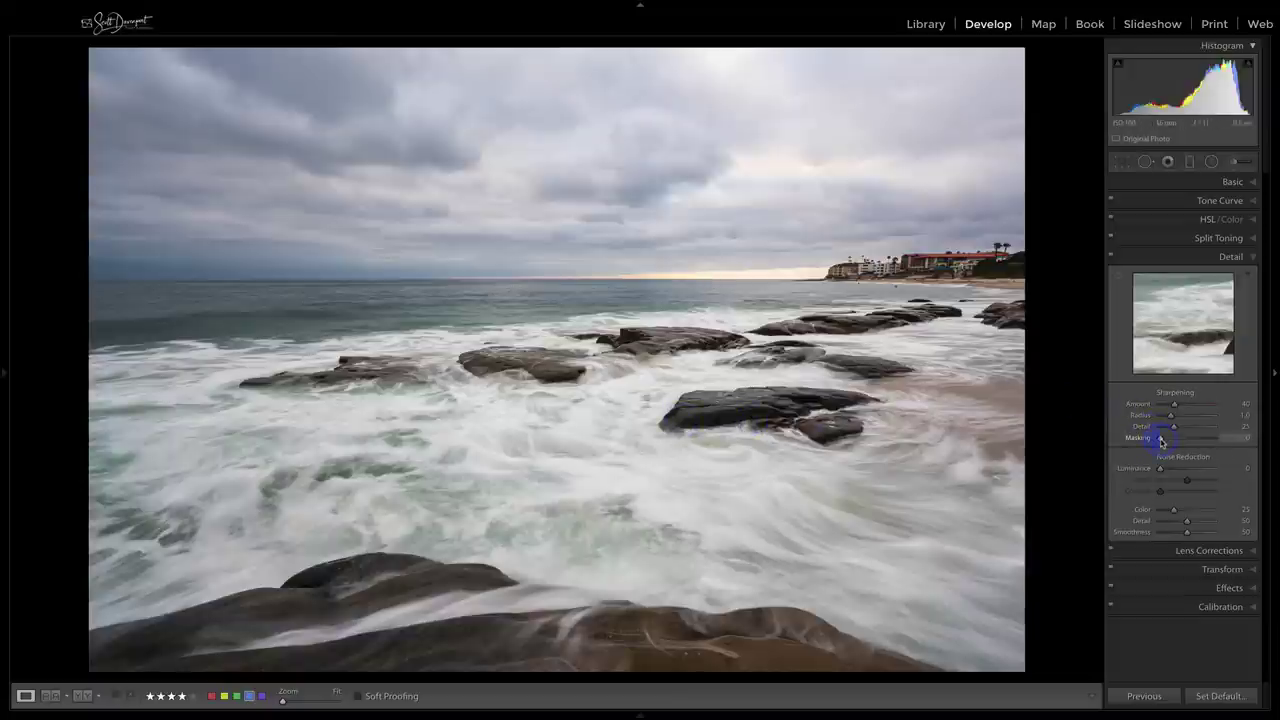
left_click_drag(1161, 441, 1182, 441)
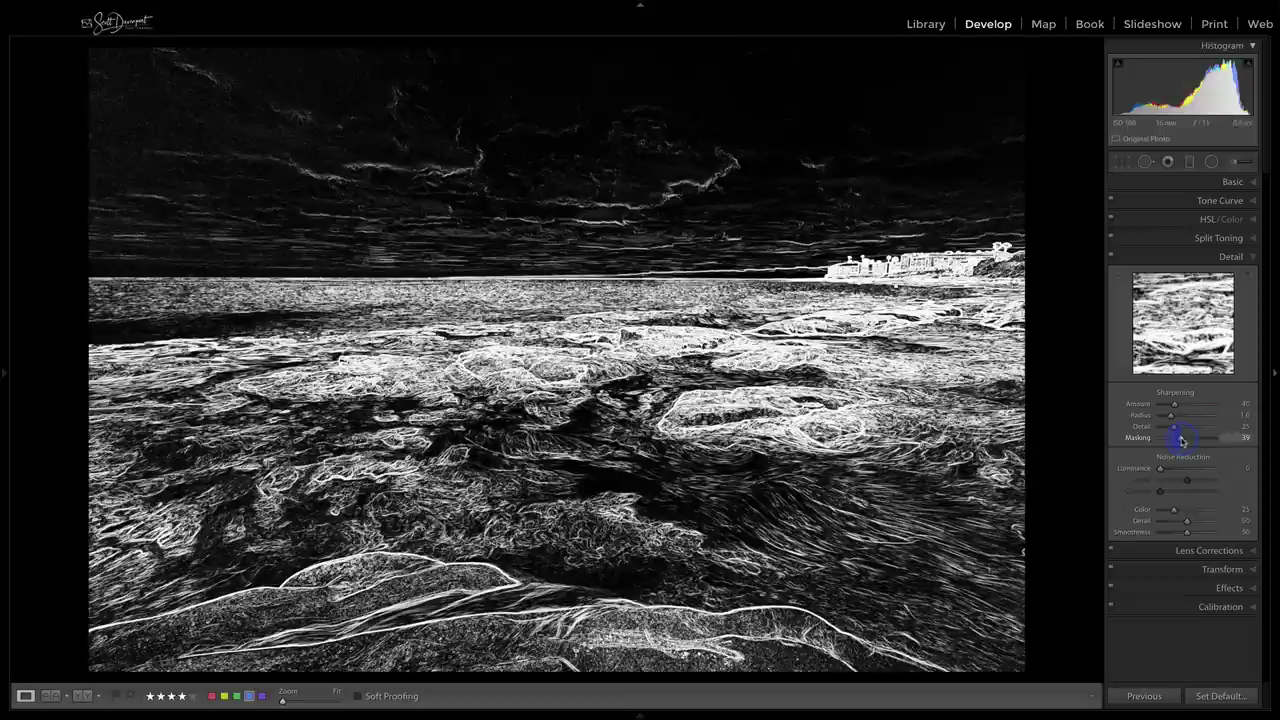
left_click_drag(1181, 440, 1186, 440)
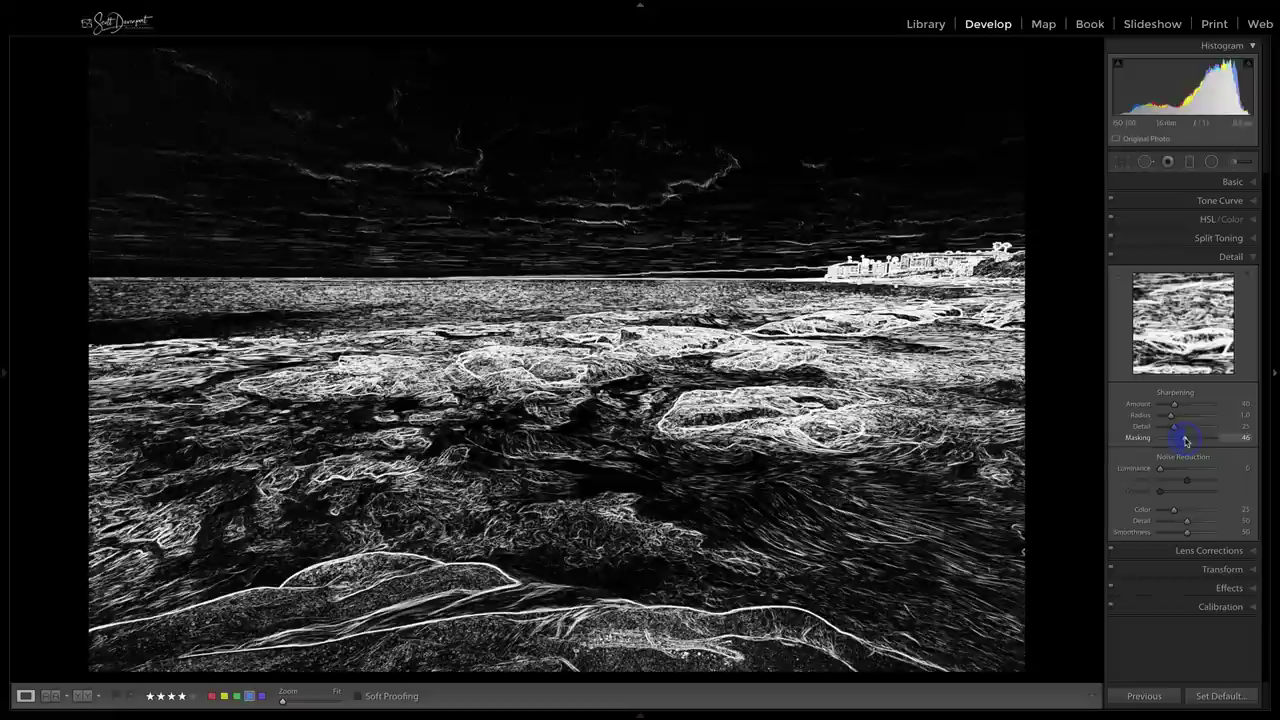
left_click_drag(1185, 440, 1185, 440)
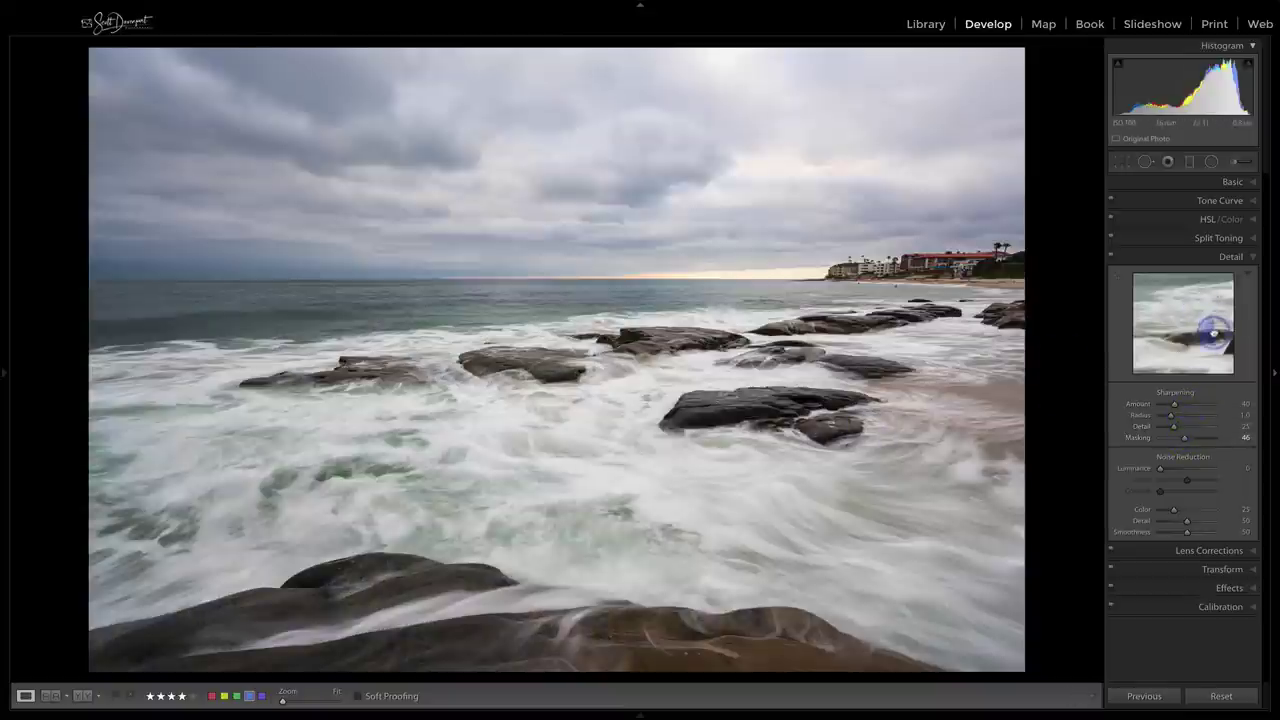
left_click_drag(1211, 329, 1158, 346)
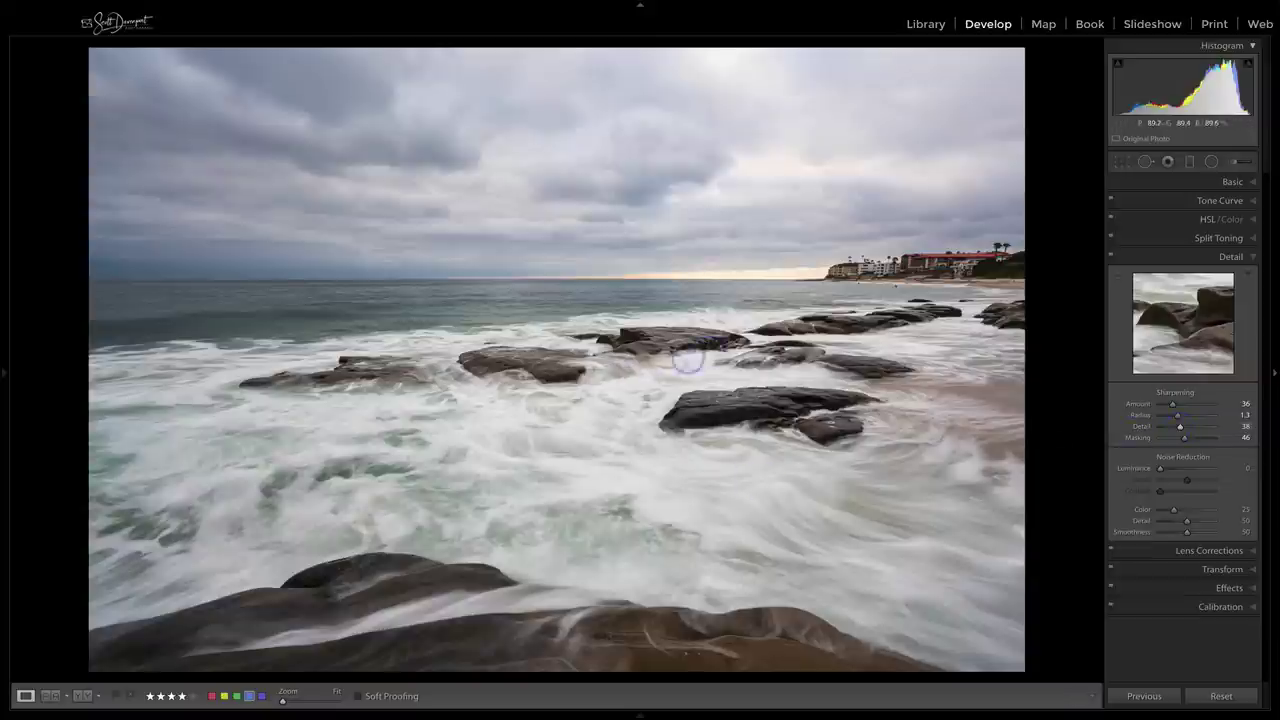
left_click(1231, 259)
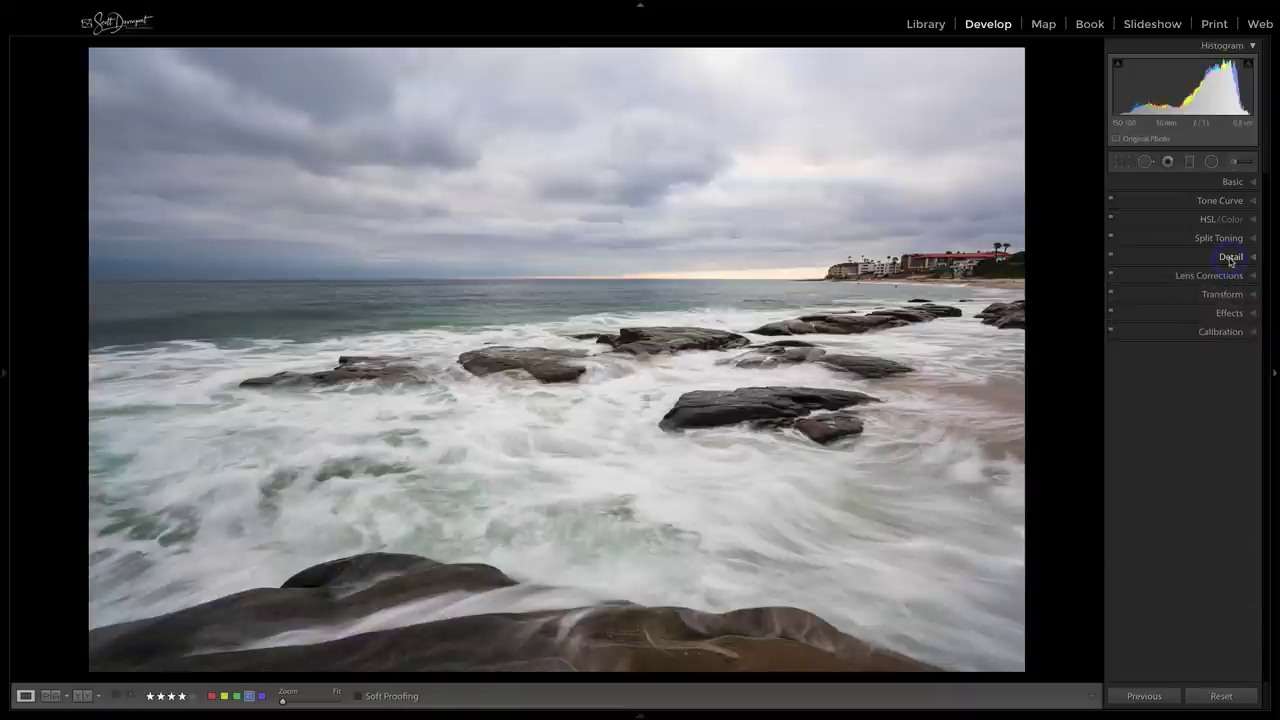
Step: Draw a radial filter ellipse over the foreground surf and rotate it into place
left_click(1212, 166)
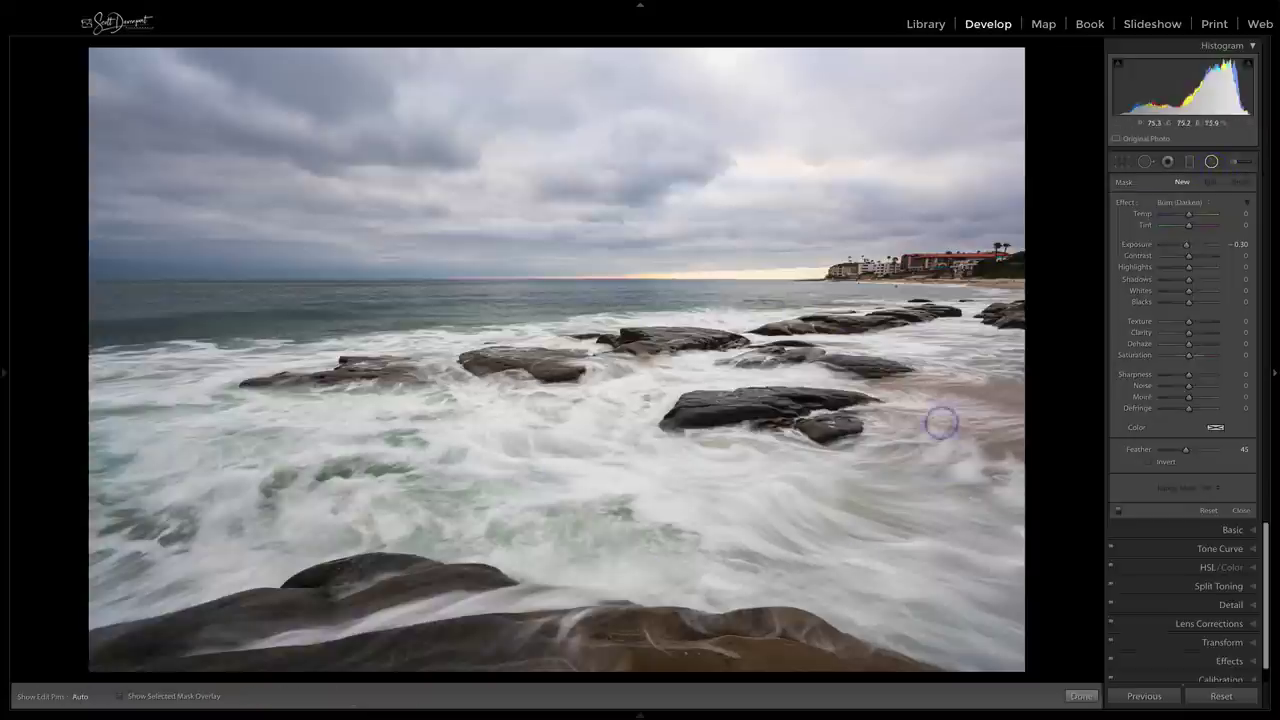
mouse_move(723, 446)
left_mouse_down()
mouse_move(871, 509)
mouse_move(957, 626)
mouse_move(1010, 625)
mouse_move(720, 443)
mouse_move(721, 469)
left_mouse_up()
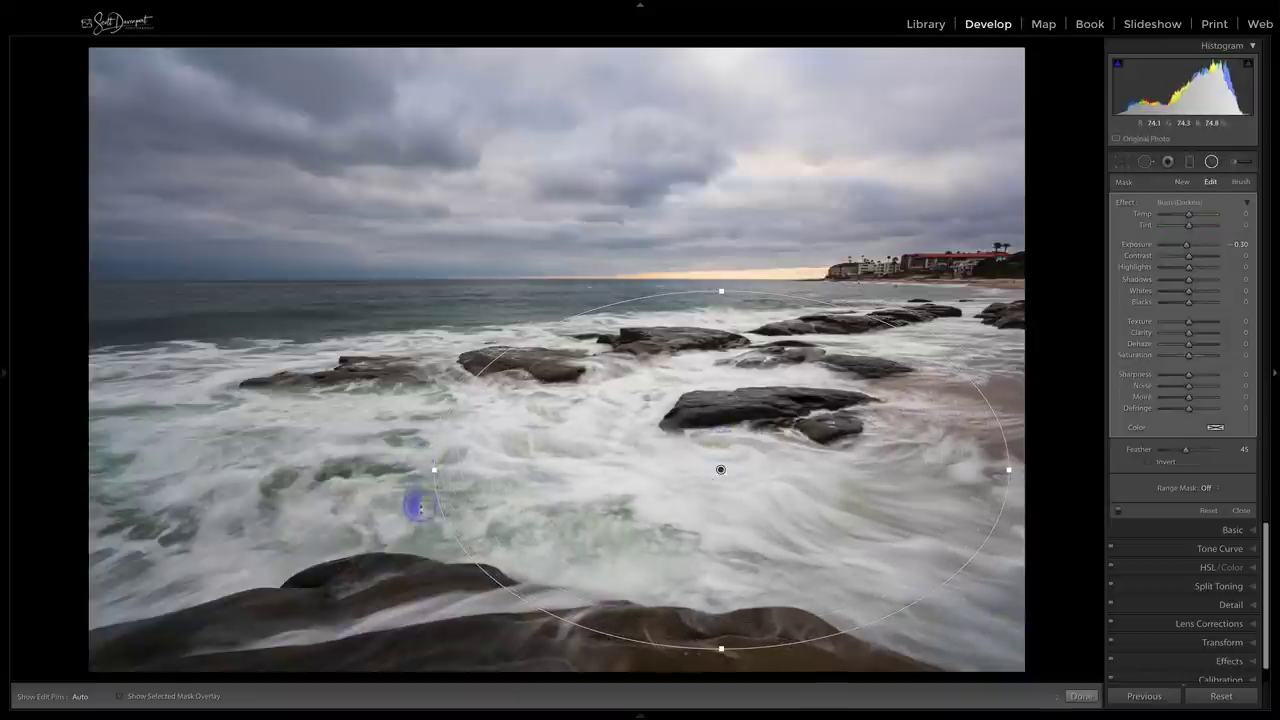
left_click_drag(420, 507, 415, 530)
left_click_drag(714, 471, 702, 473)
left_click_drag(990, 405, 1012, 402)
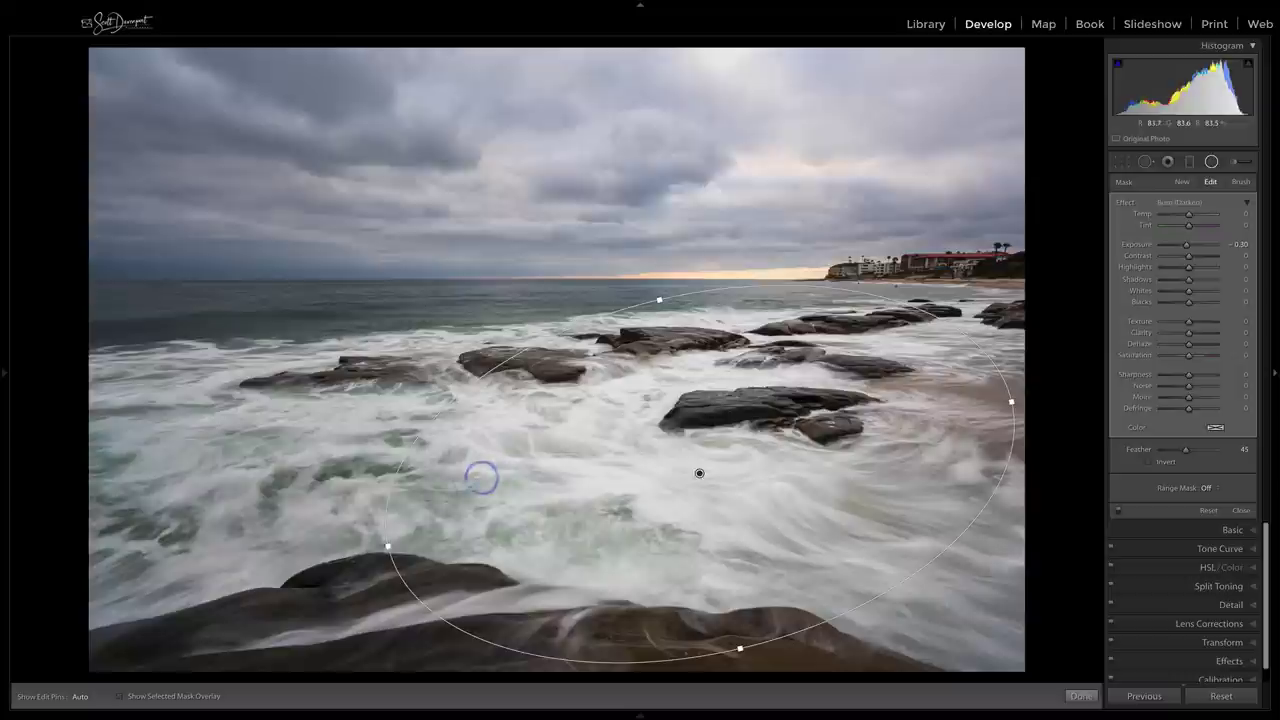
left_click_drag(371, 509, 369, 527)
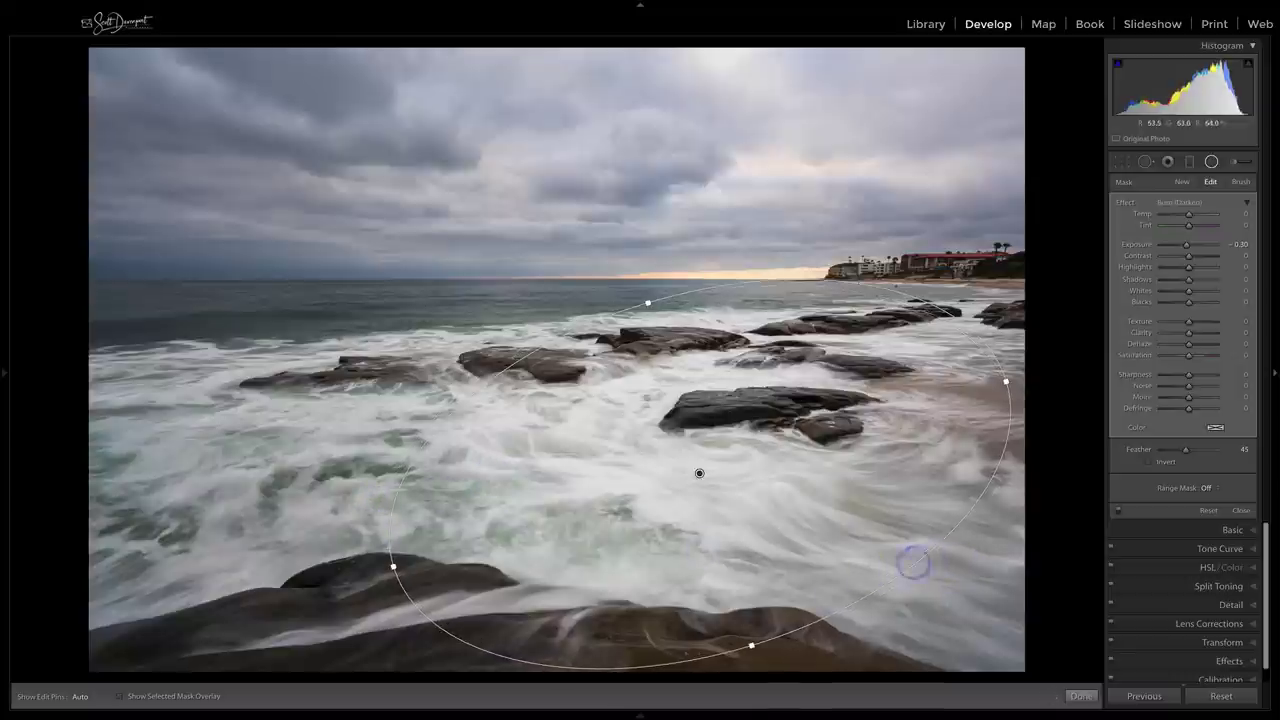
Step: Enlarge the ellipse downward, recentre it over the central surf, and turn on Invert
left_click_drag(752, 647, 766, 686)
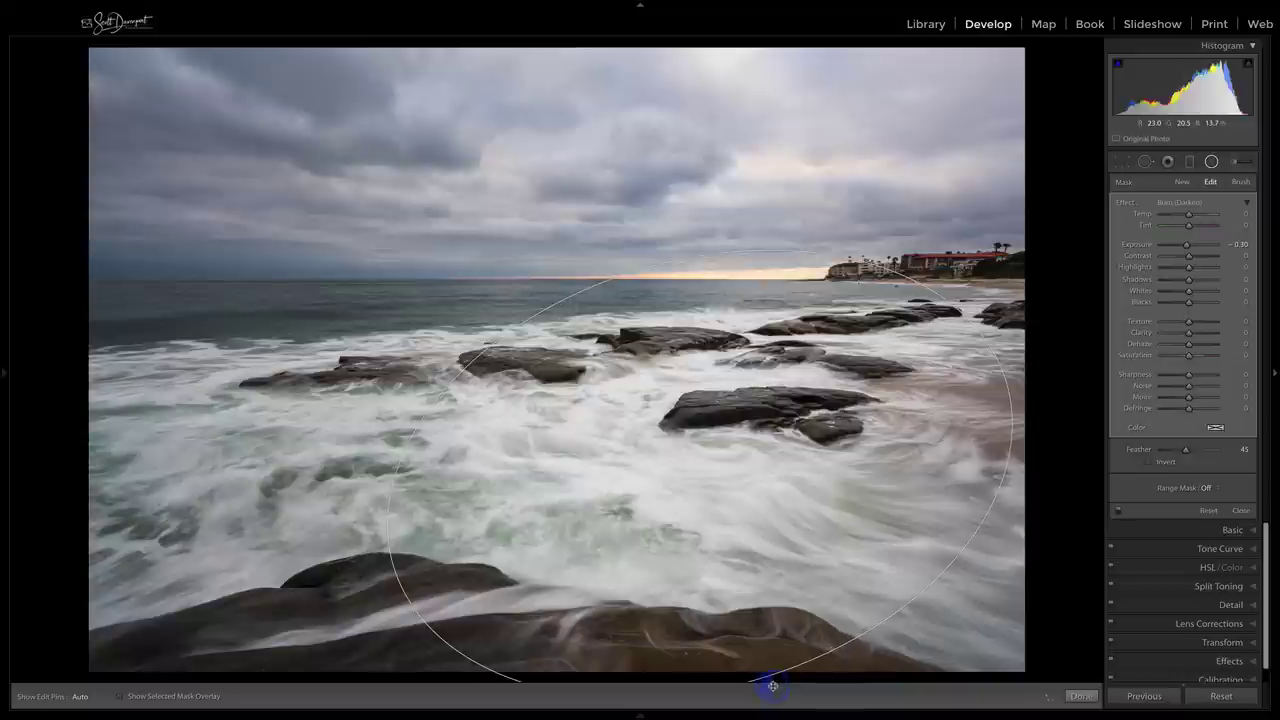
left_click_drag(700, 473, 722, 487)
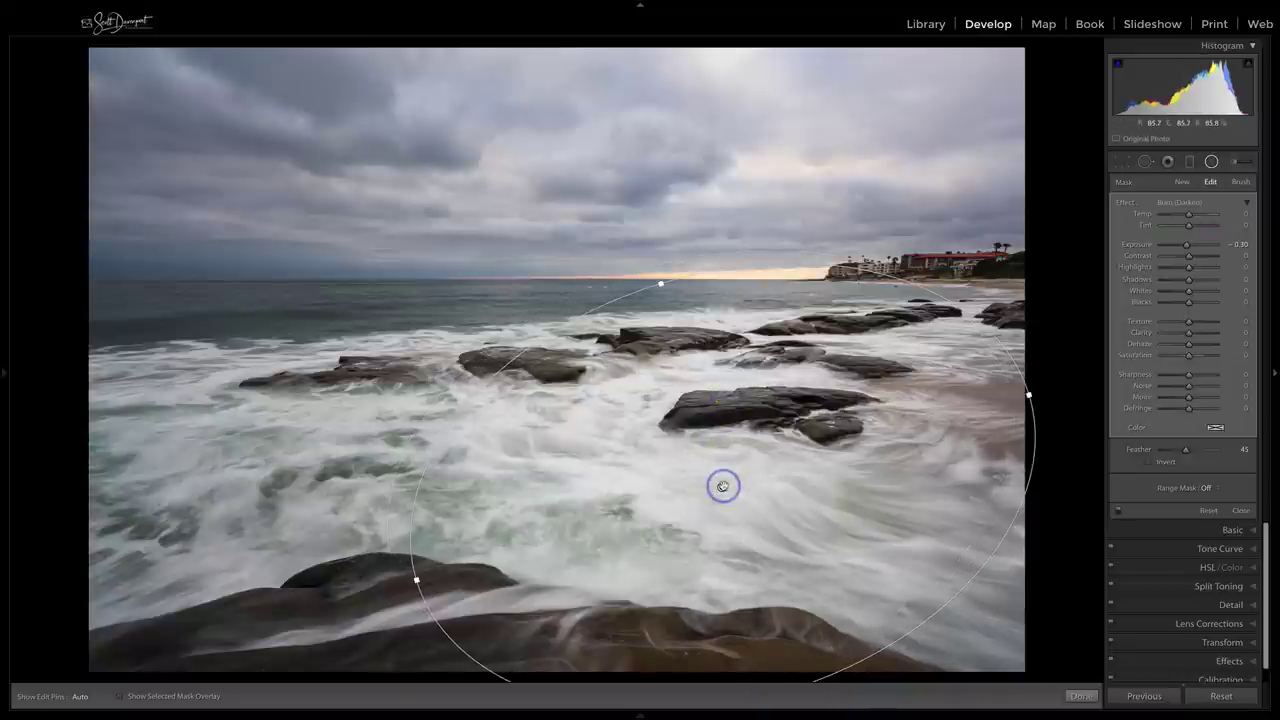
mouse_move(723, 486)
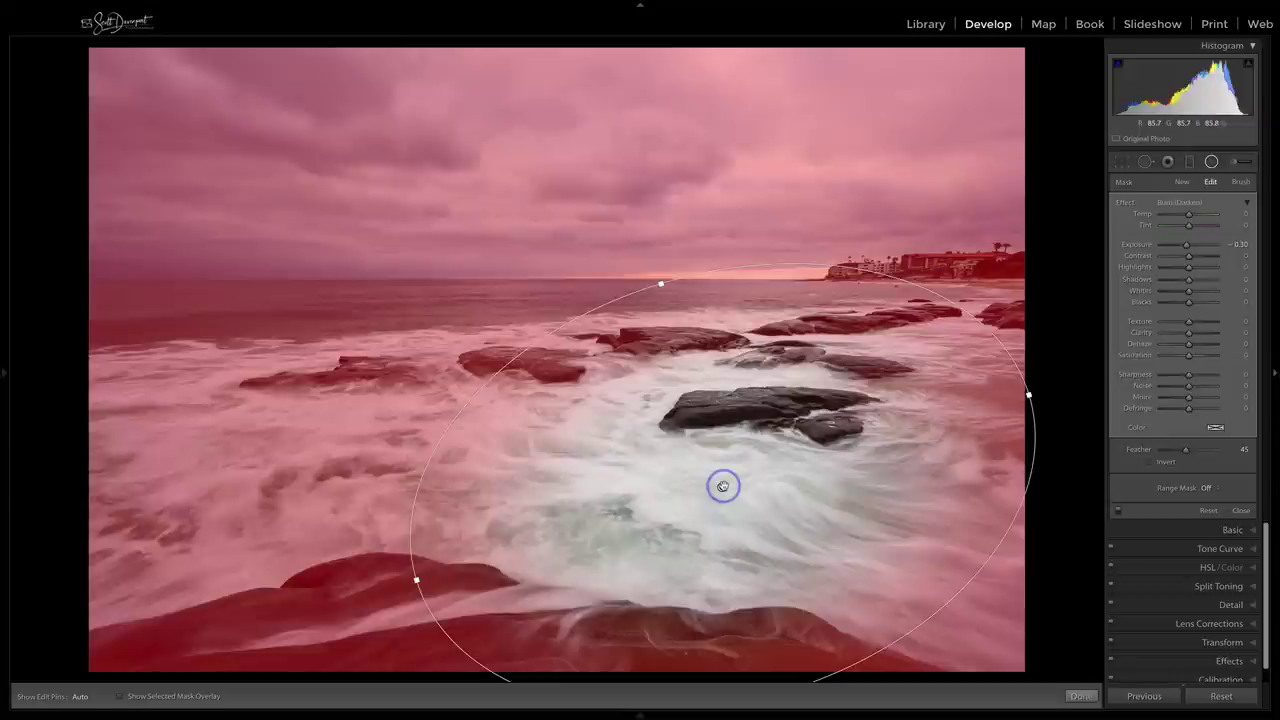
left_click(1150, 462)
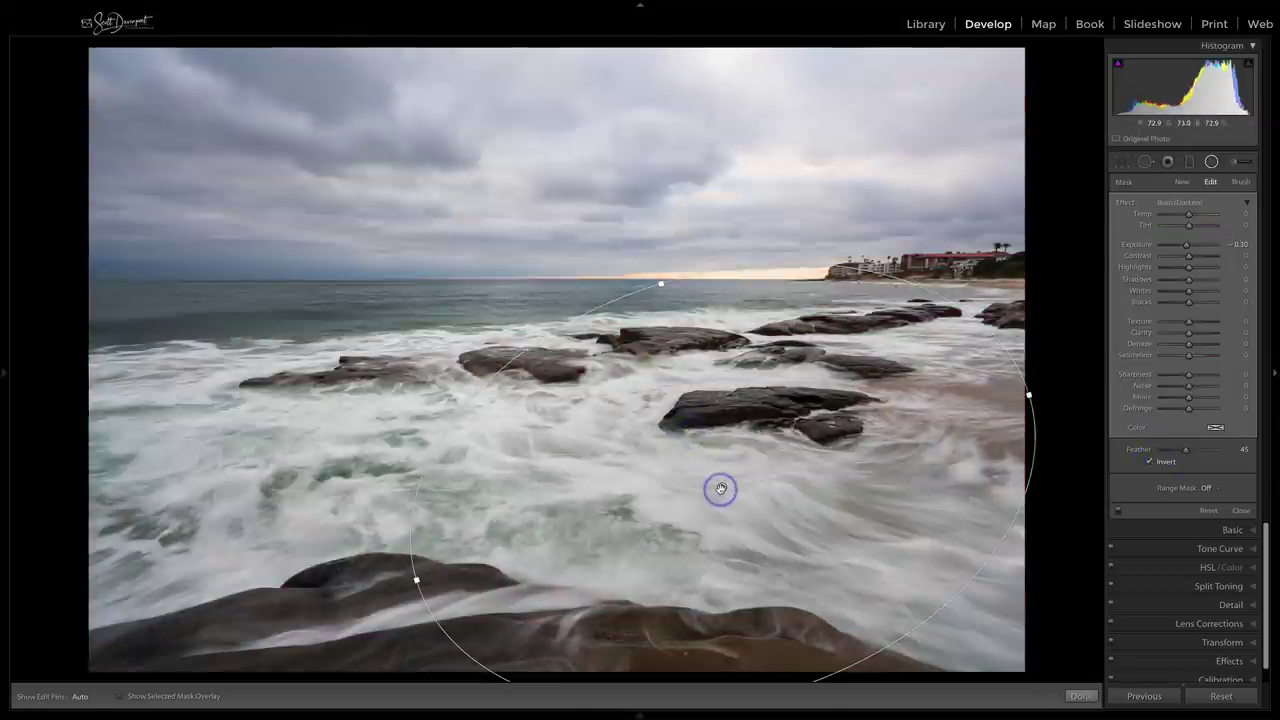
Step: Reset the radial filter's Exposure to 0.00 and raise its Clarity to +29
mouse_move(721, 488)
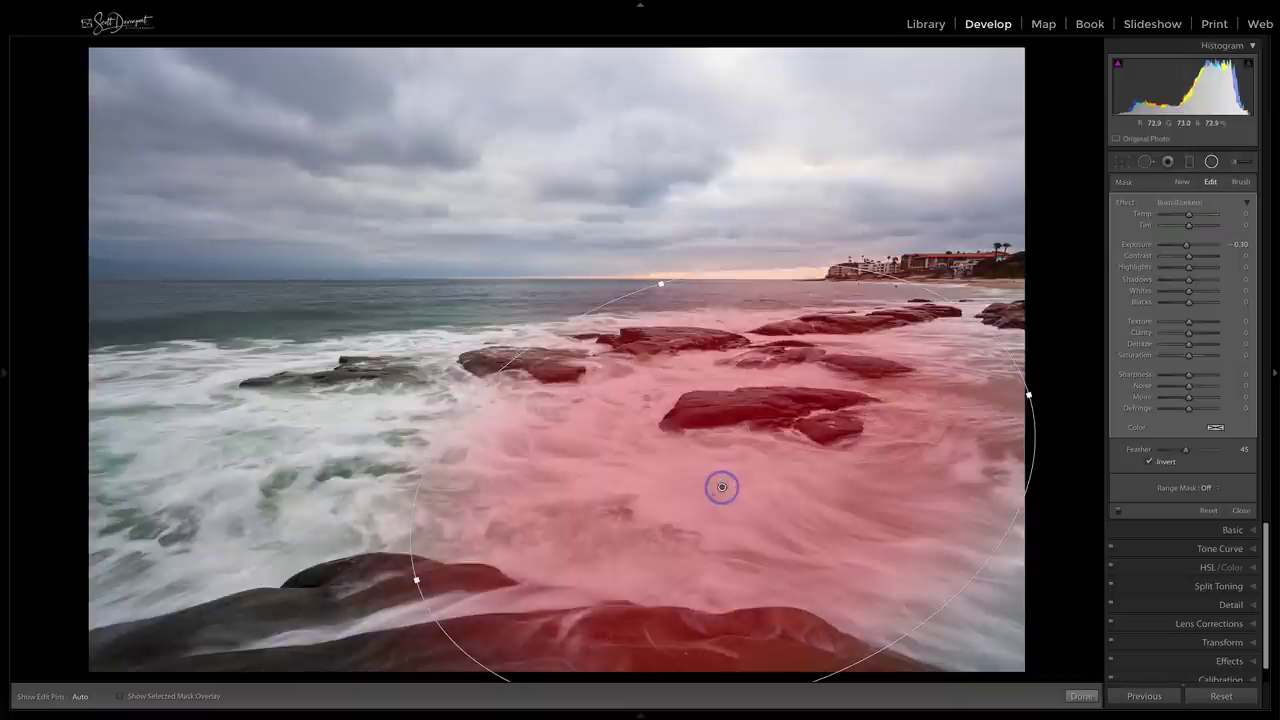
double_click(1138, 245)
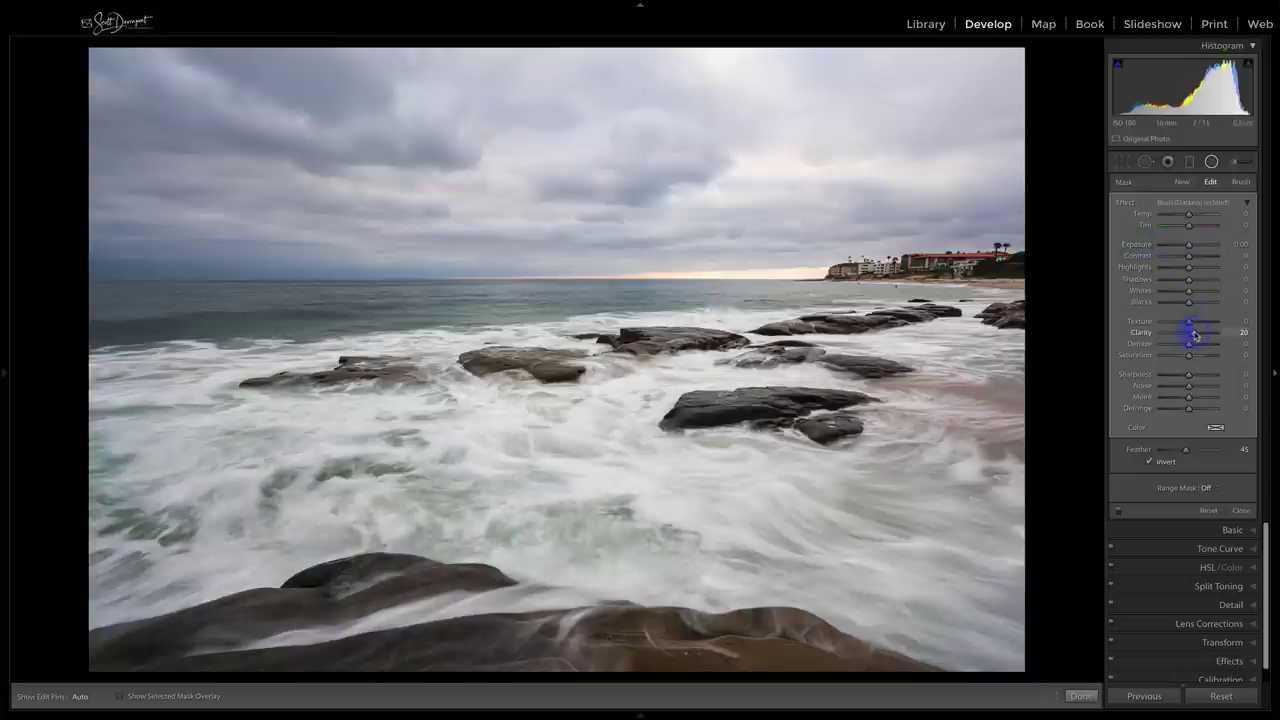
mouse_move(1195, 335)
left_mouse_down()
mouse_move(1218, 335)
mouse_move(1193, 335)
left_mouse_up()
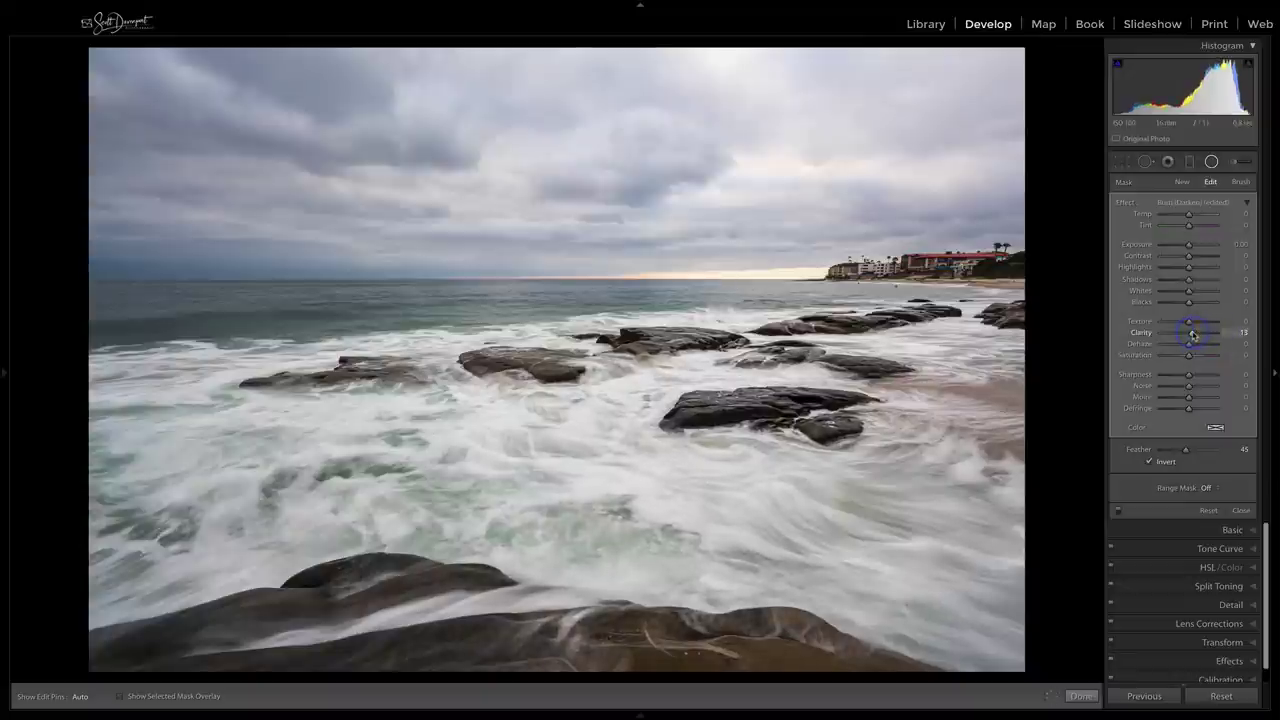
left_click_drag(1197, 335, 1197, 335)
Step: Add a Color range mask sampled from the white surf and show the mask overlay
left_click(1208, 489)
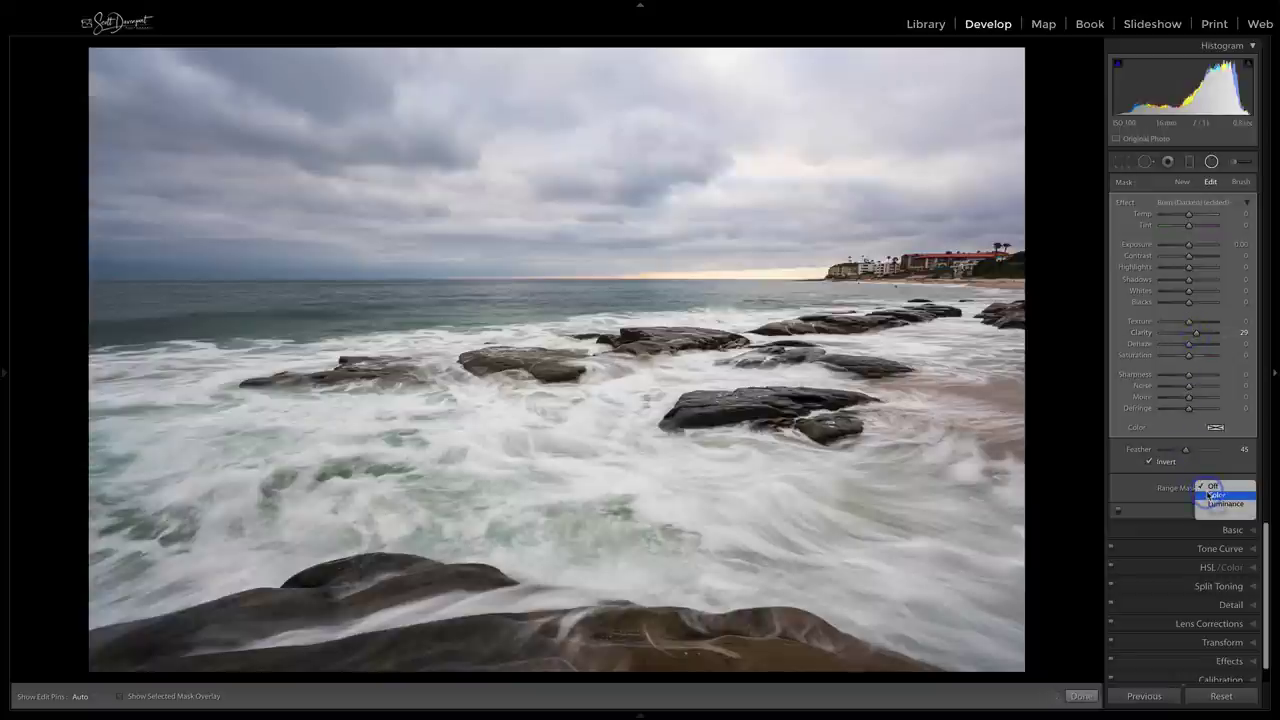
left_click(1210, 495)
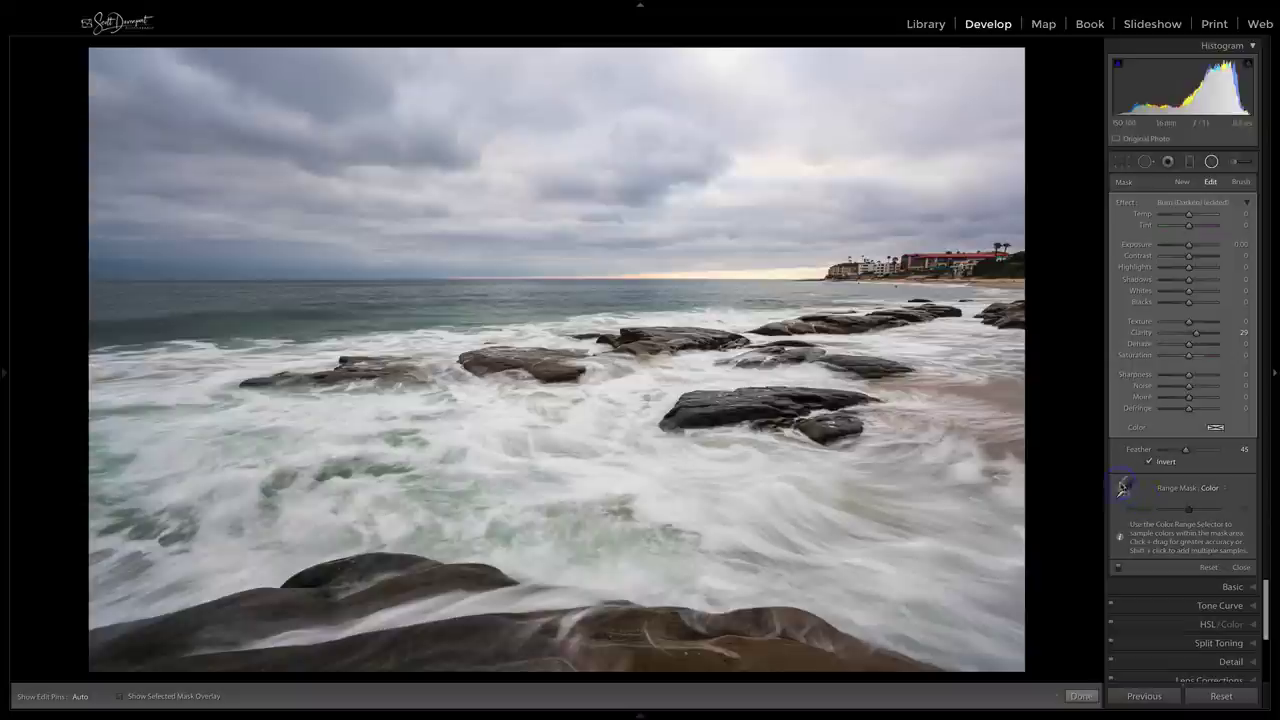
left_click(1124, 488)
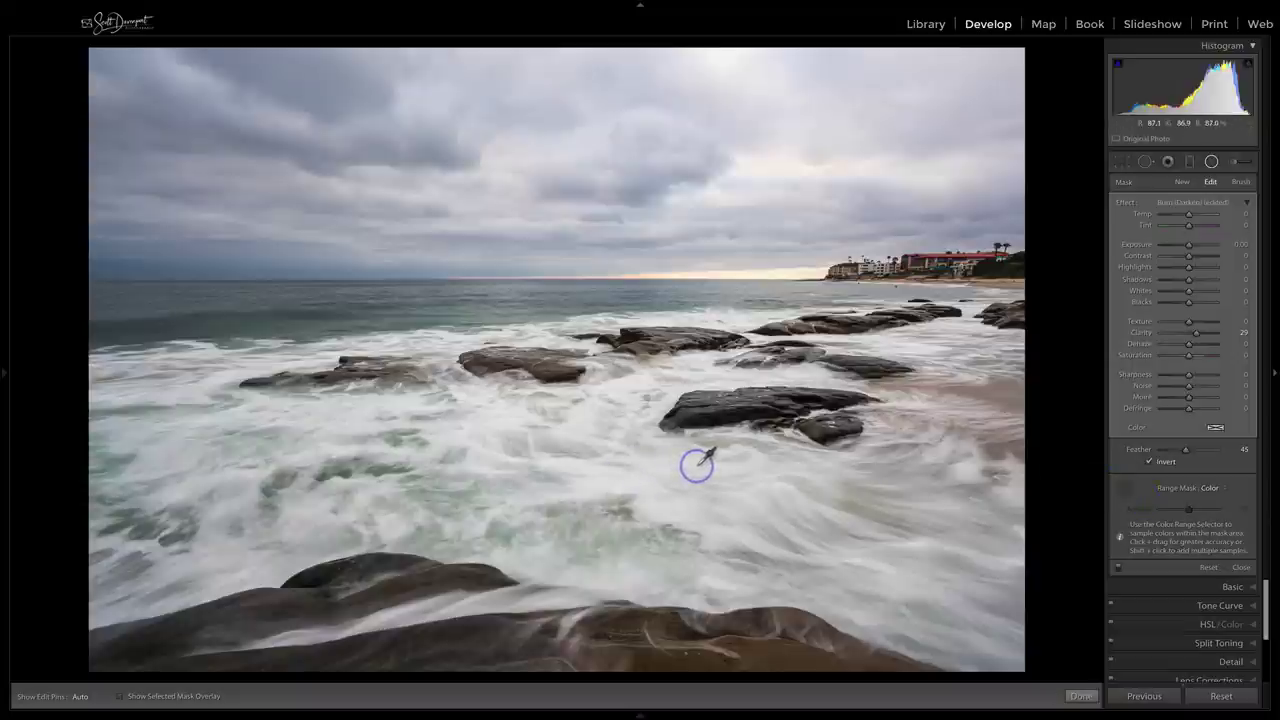
left_click(697, 464)
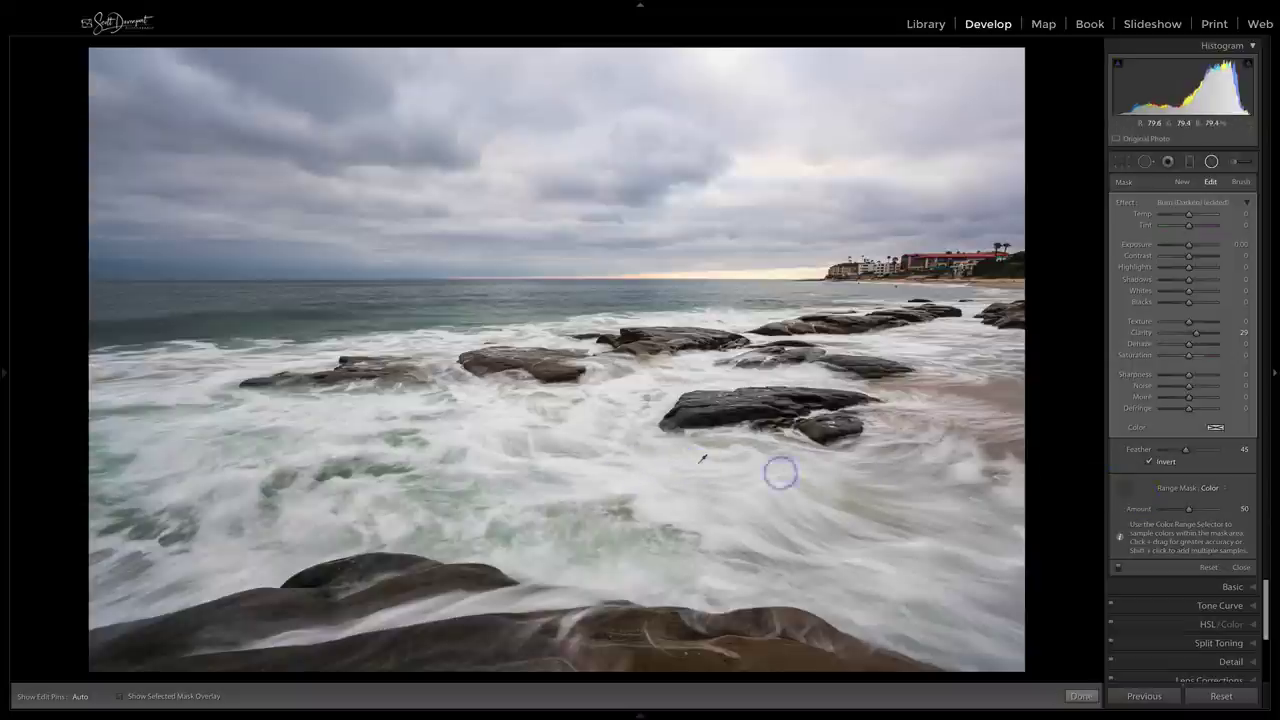
left_click(116, 696)
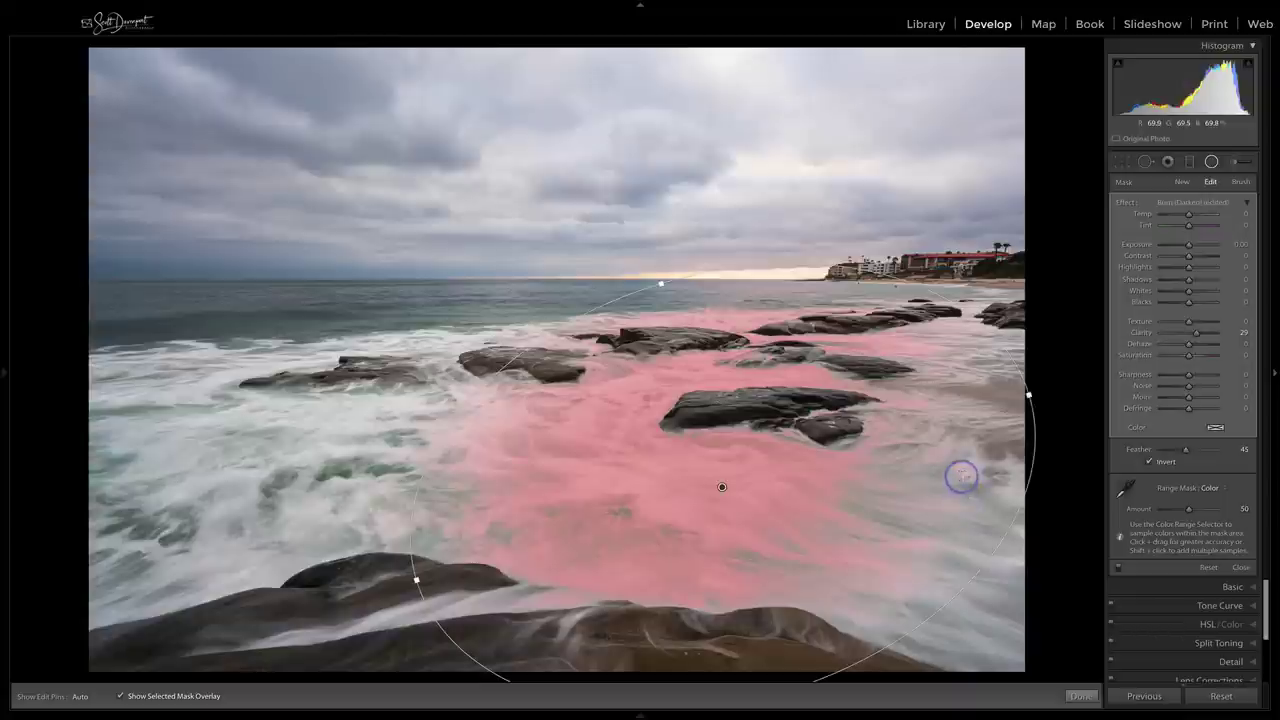
Step: Widen the ellipse across the foreground and set the colour range Amount to 69
left_click_drag(1026, 394, 1078, 367)
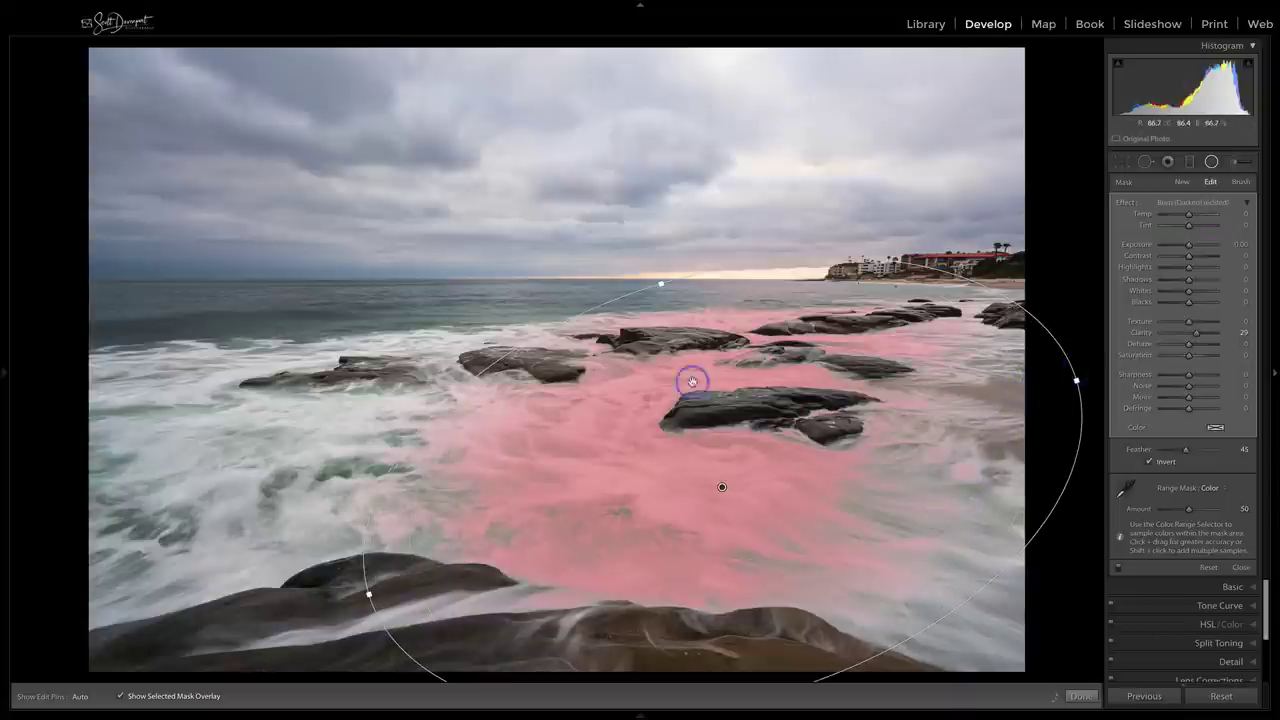
left_click(640, 258)
left_click_drag(640, 258, 628, 240)
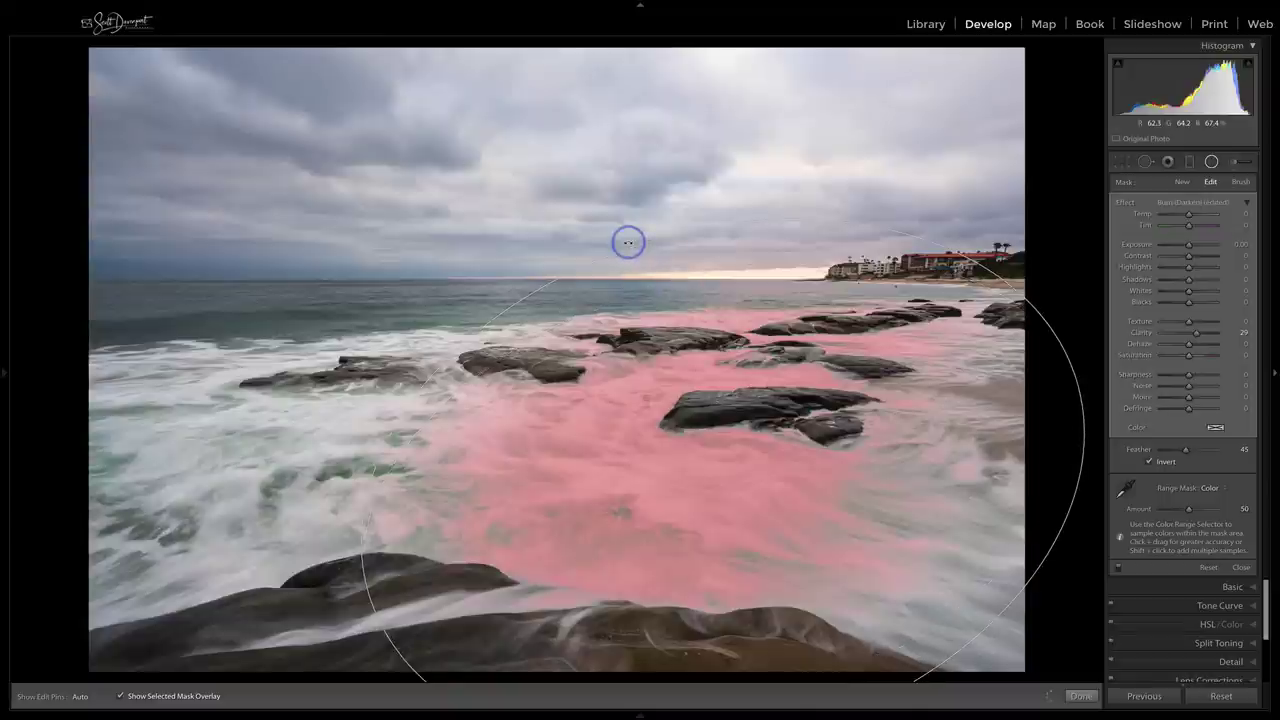
left_click_drag(719, 482, 763, 509)
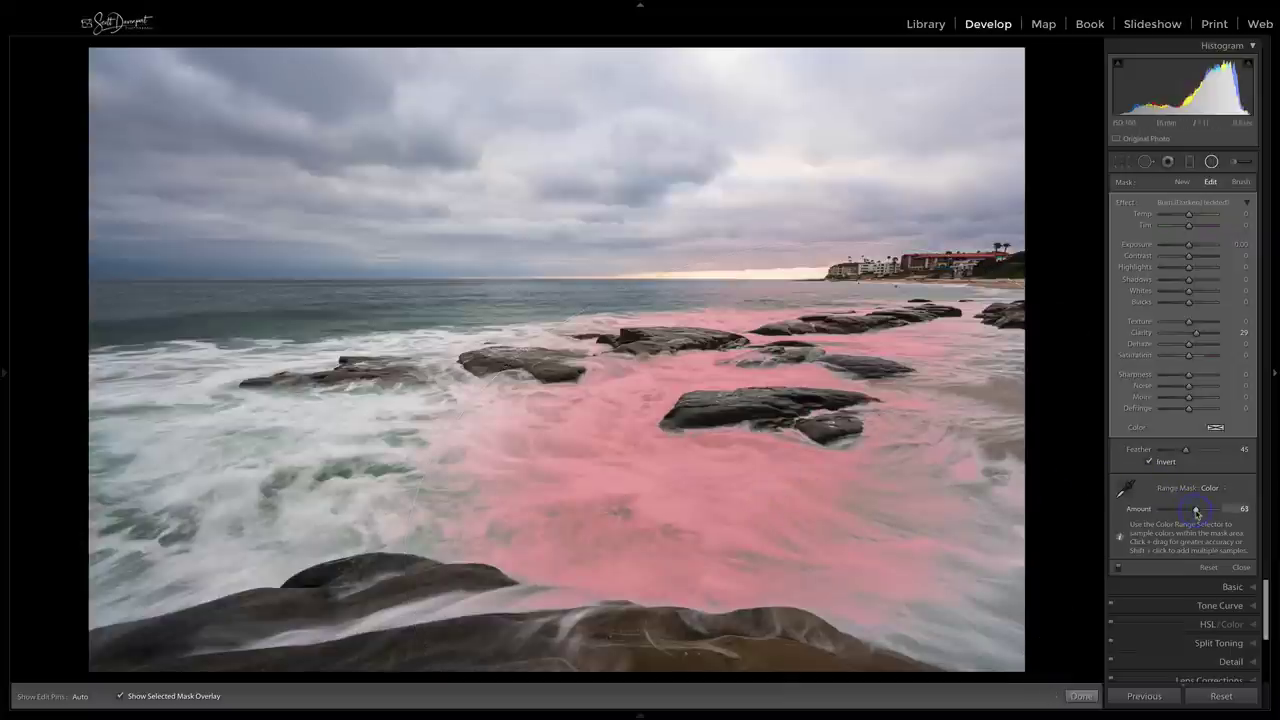
left_click_drag(1197, 512, 1200, 512)
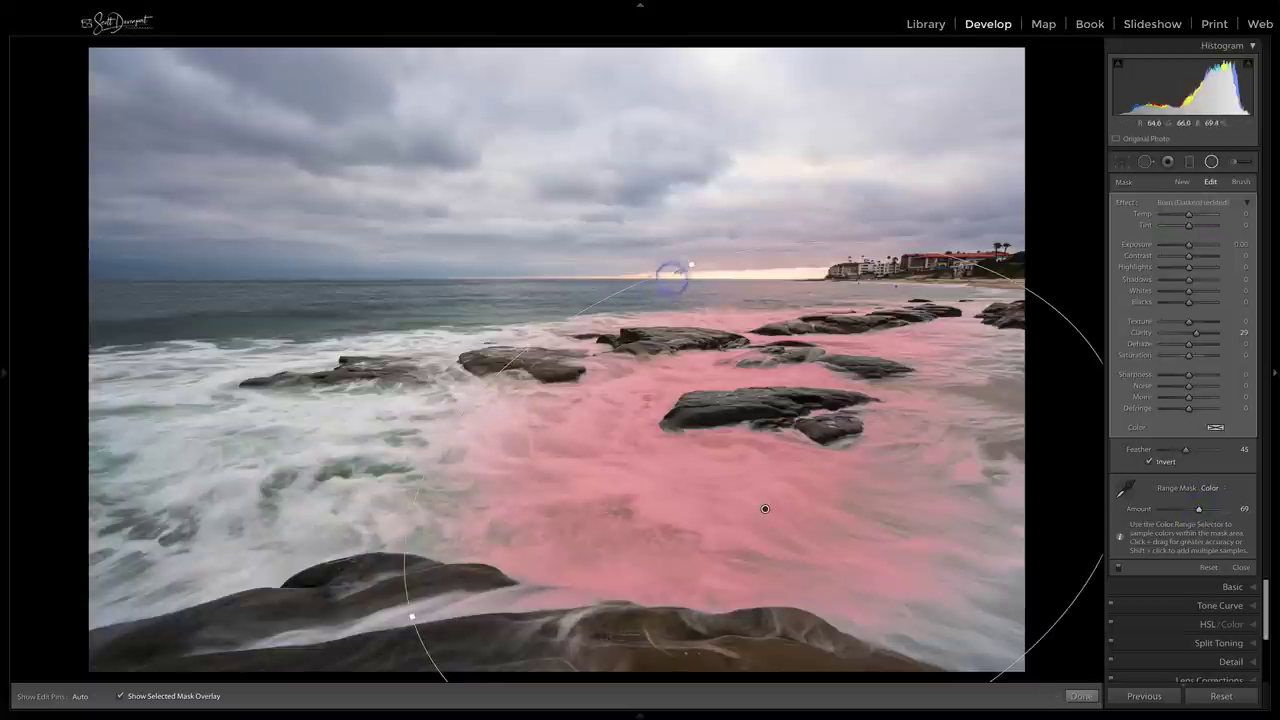
left_click_drag(690, 265, 688, 253)
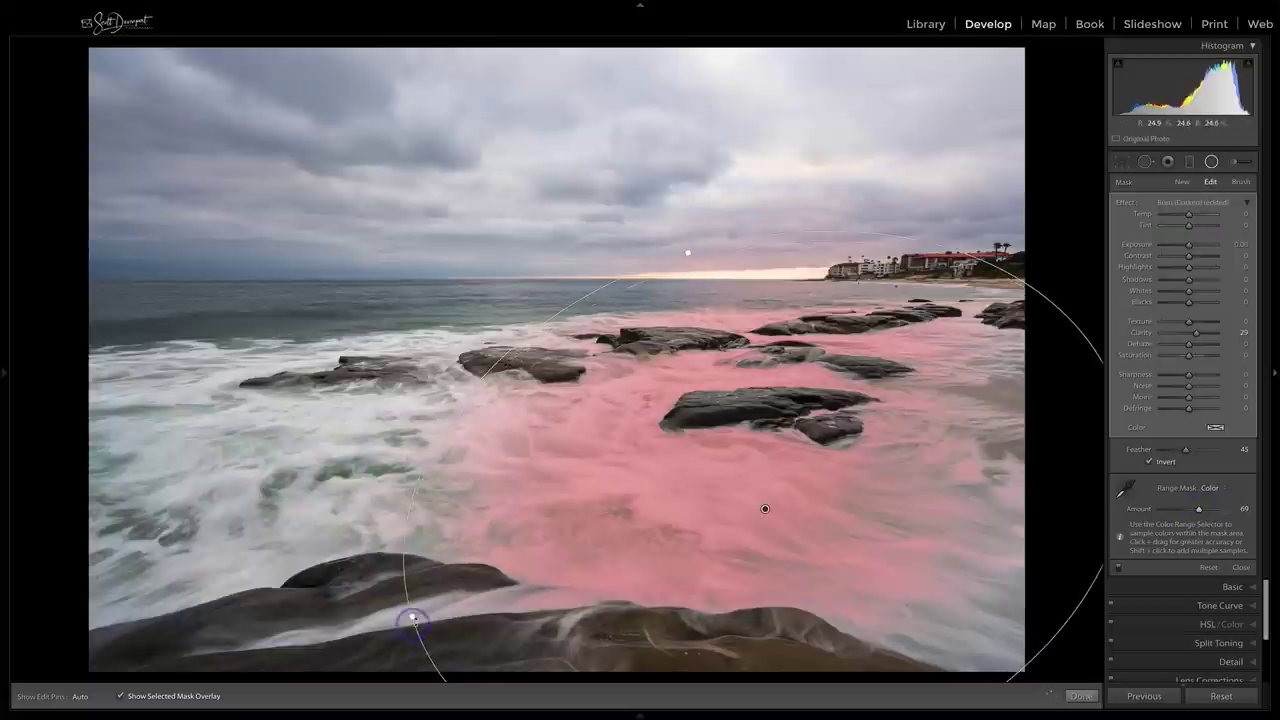
left_click_drag(375, 625, 317, 645)
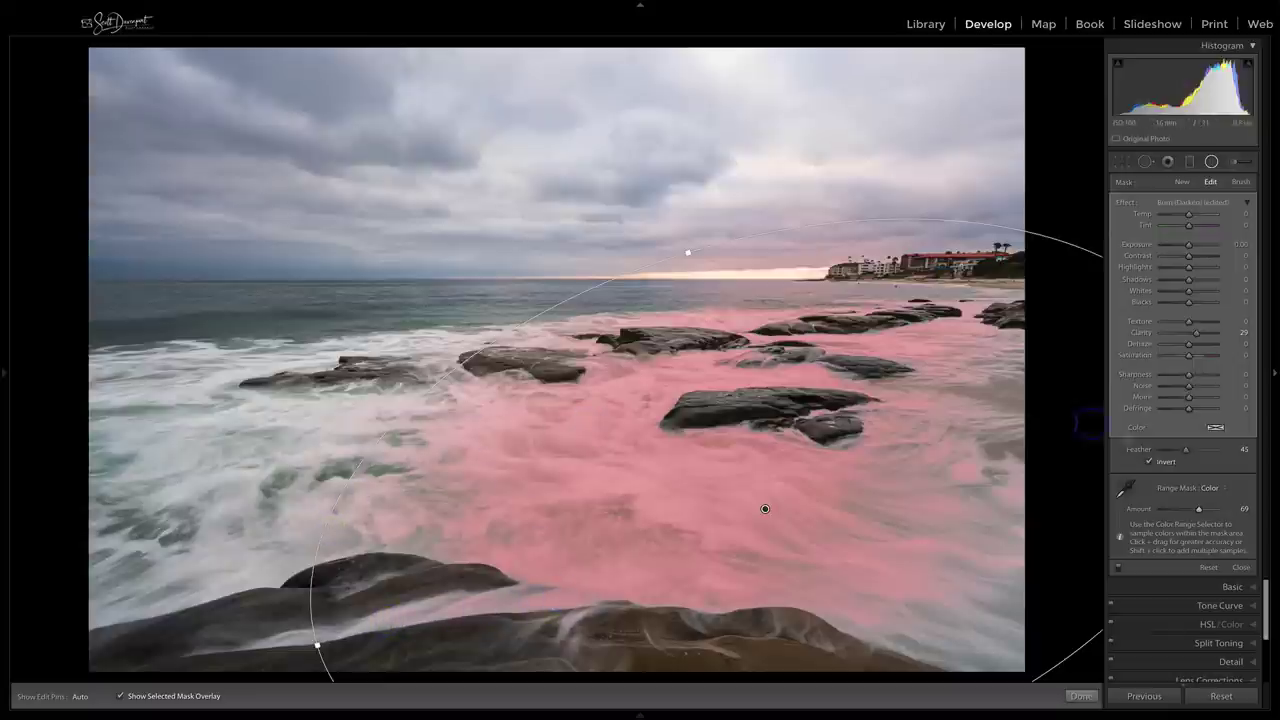
Step: Hide the overlay and give the masked surf Texture 19, Contrast 26 and Exposure +0.03
left_click(121, 695)
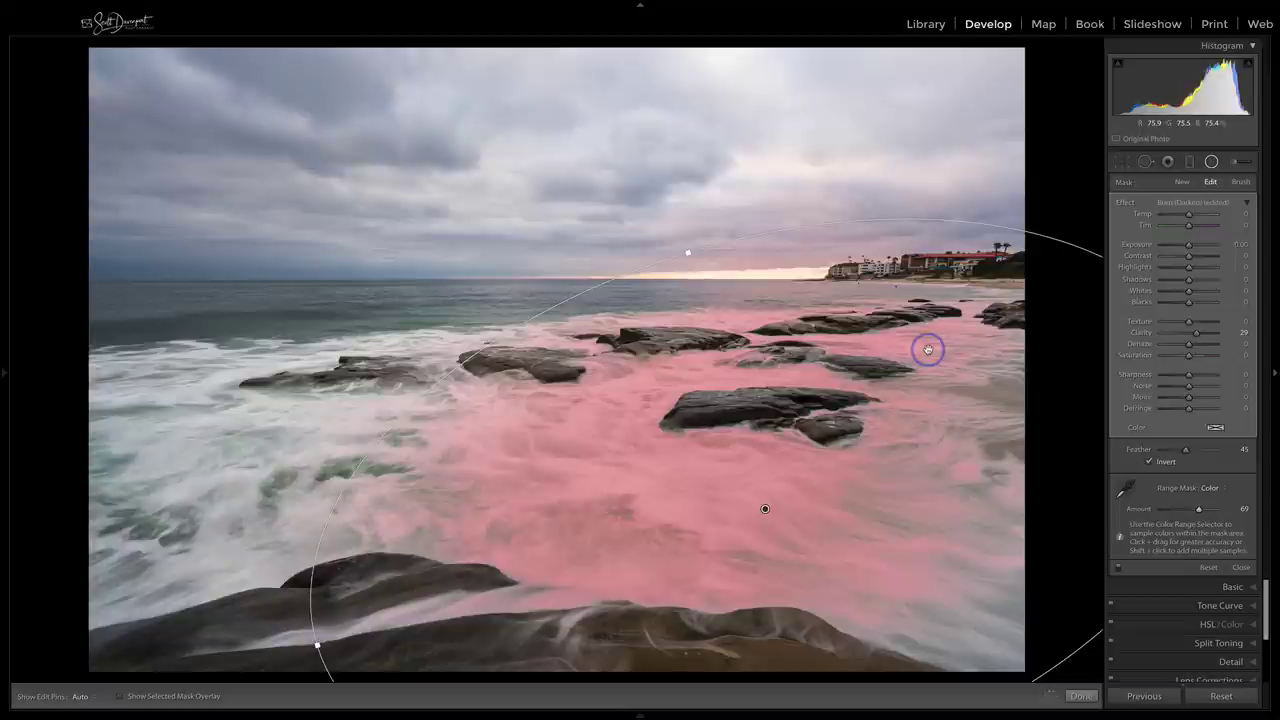
left_click_drag(1188, 321, 1194, 326)
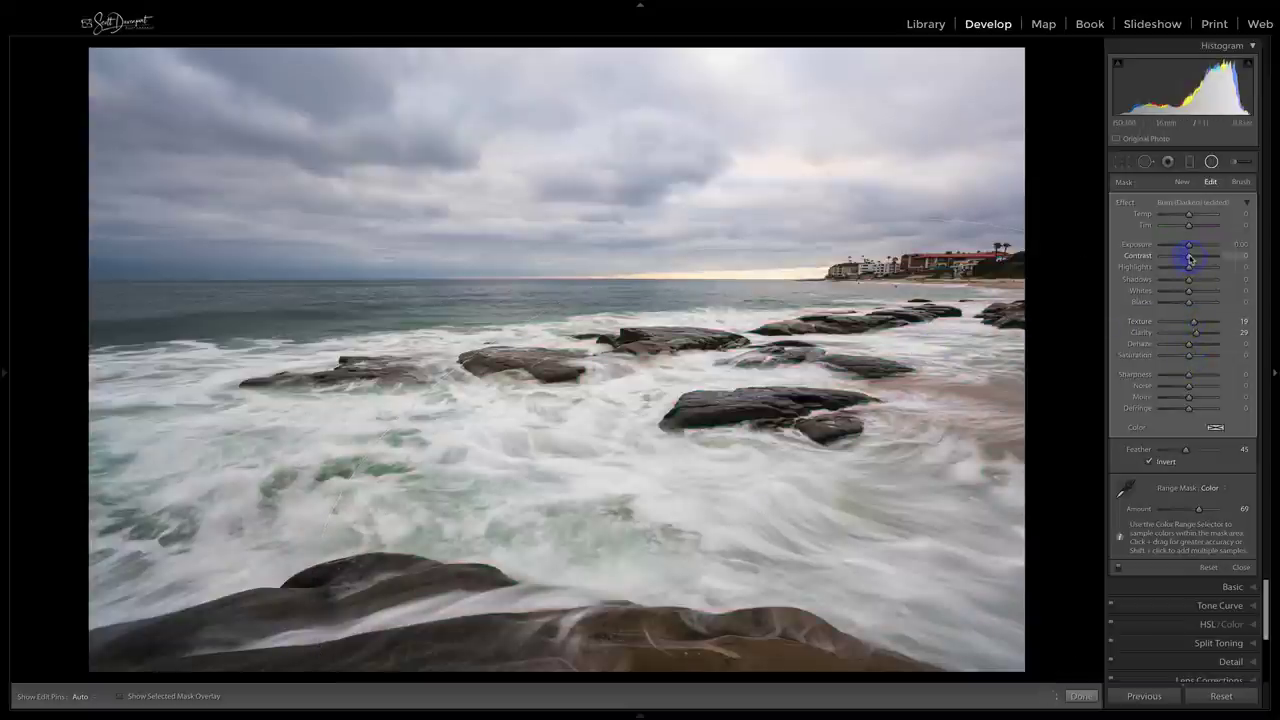
left_click_drag(1190, 258, 1197, 255)
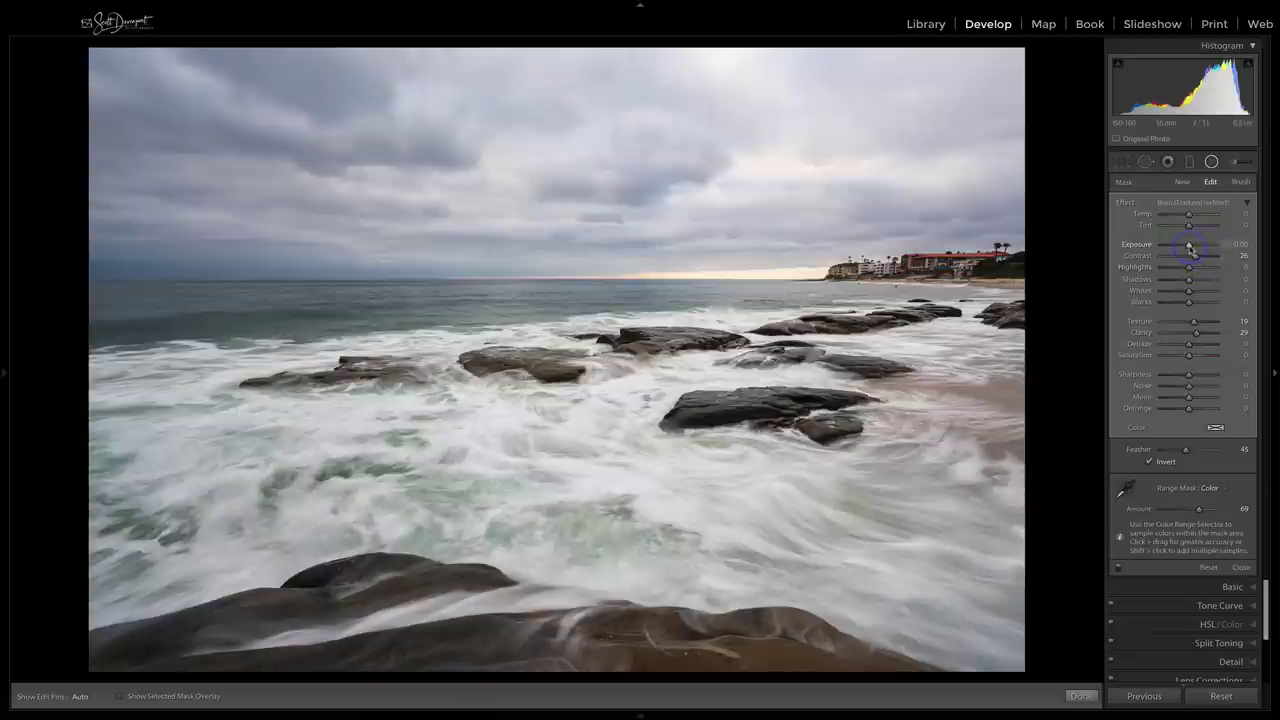
left_click_drag(1190, 247, 1190, 248)
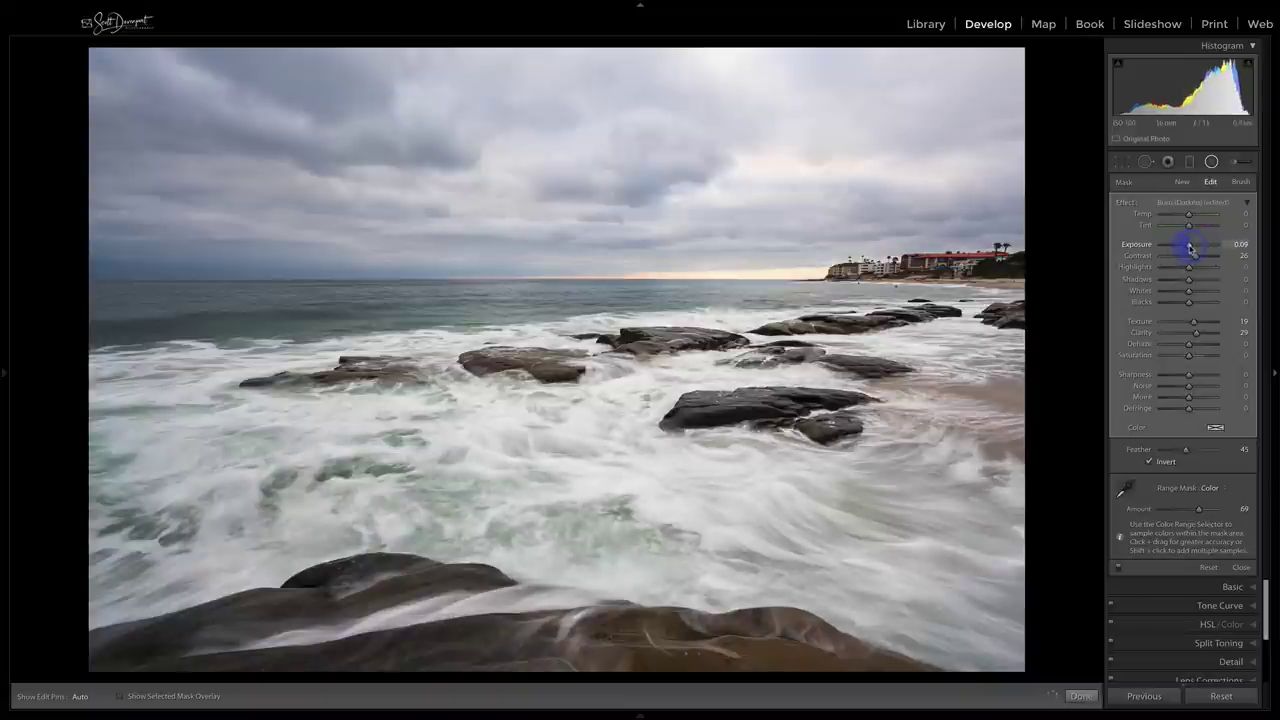
left_click_drag(1190, 248, 1189, 247)
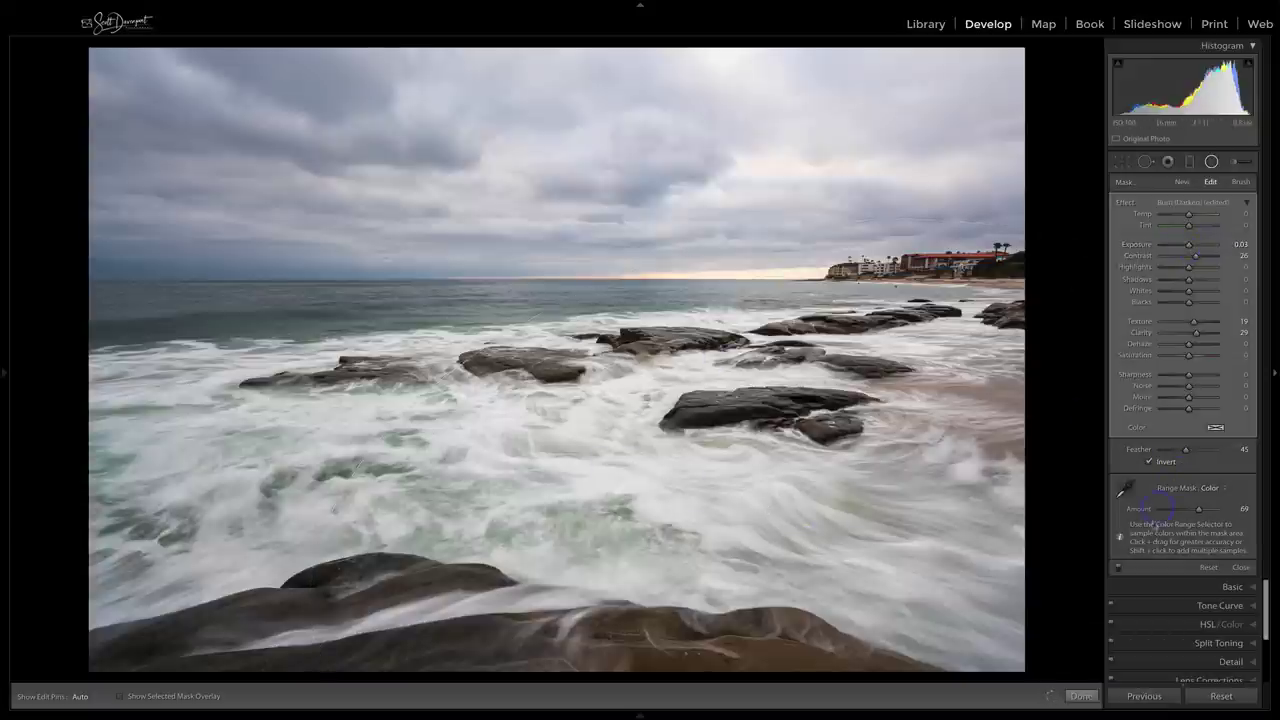
Step: Compare the radial filter on and off, then place a graduated filter from the rocks to the horizon
left_click(1119, 571)
left_click(1189, 163)
left_click_drag(663, 388, 606, 289)
left_click_drag(635, 339, 650, 431)
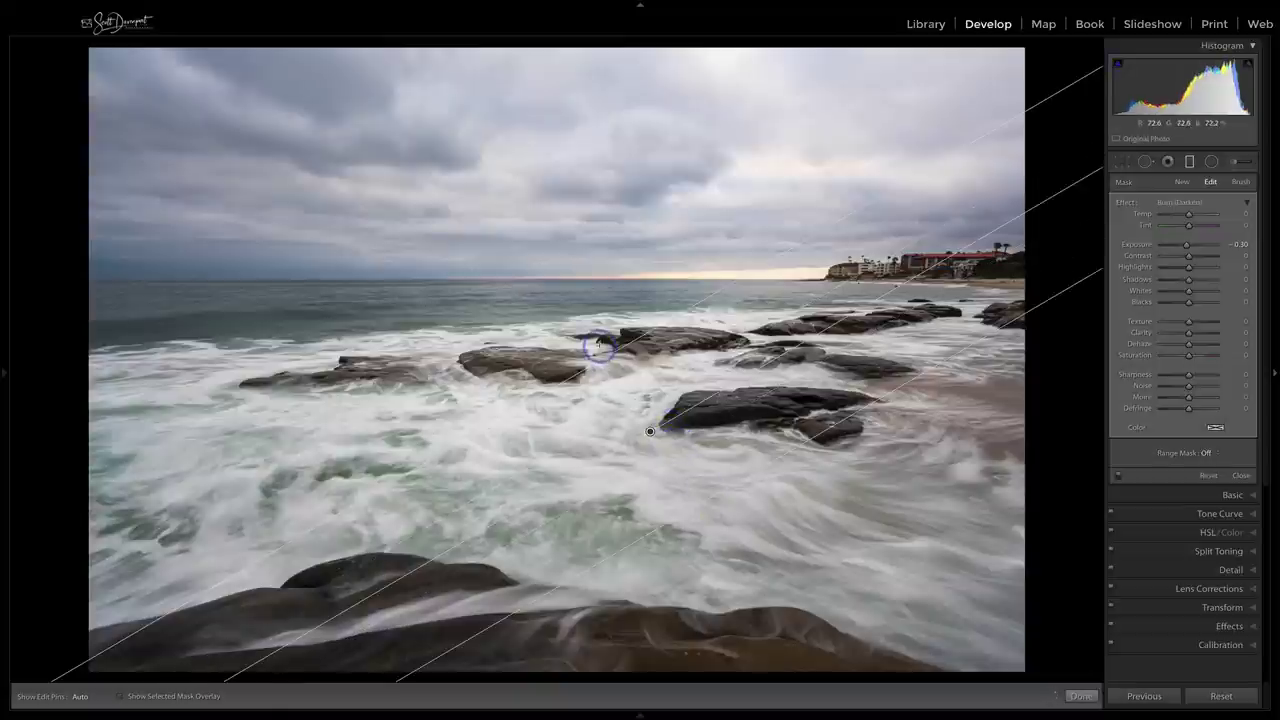
left_click_drag(603, 354, 633, 399)
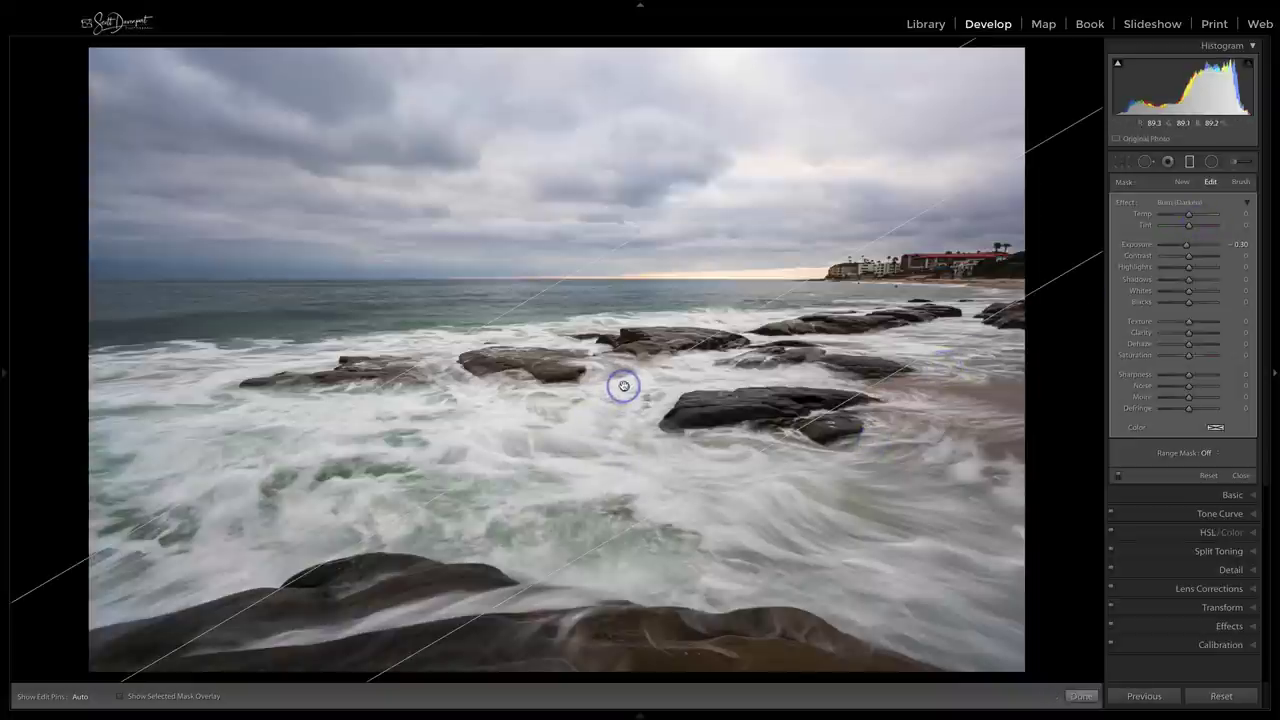
Step: Reset the gradient's Exposure and set Contrast 8, Texture 22 and Clarity 12
mouse_move(623, 386)
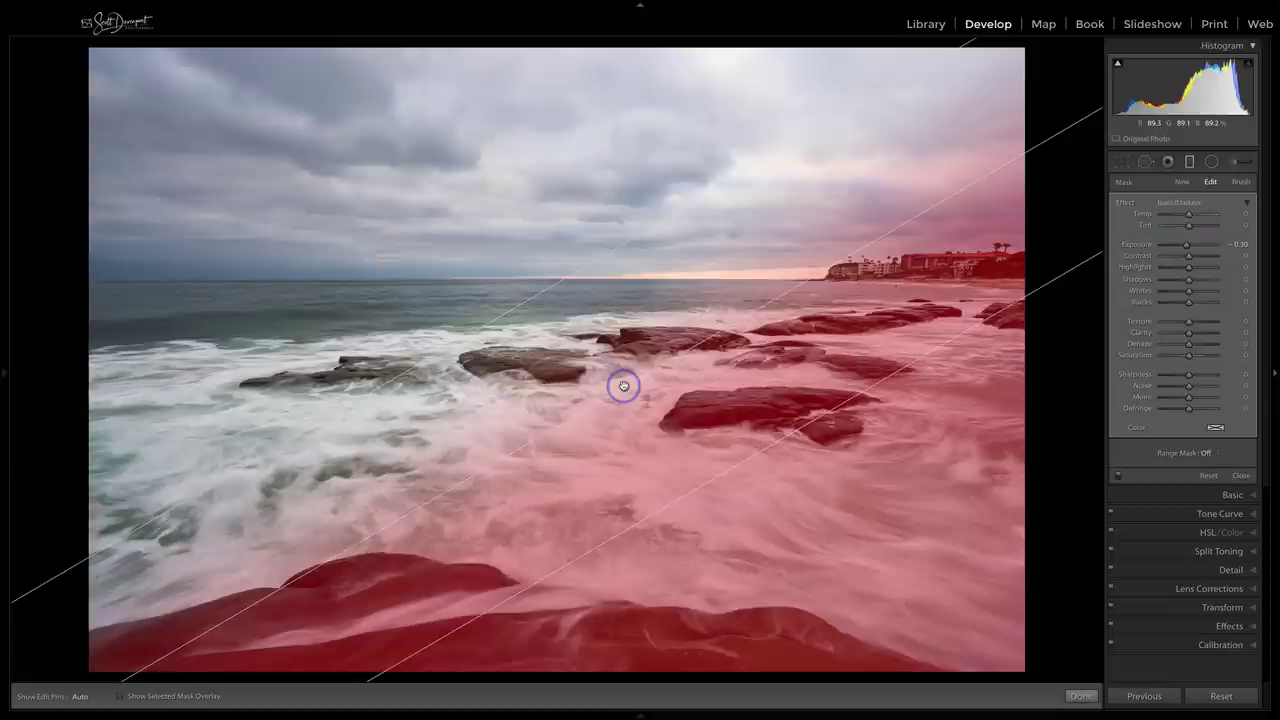
double_click(1187, 245)
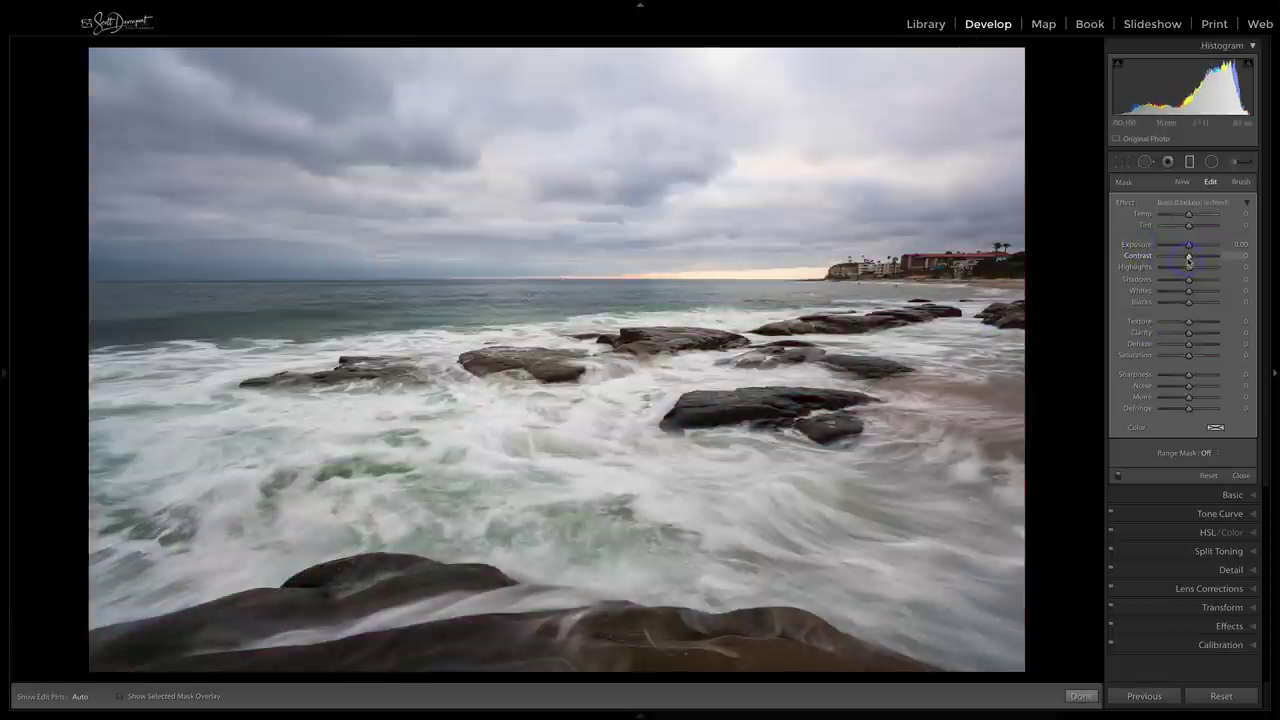
left_click_drag(1188, 258, 1191, 258)
left_click_drag(1189, 324, 1192, 335)
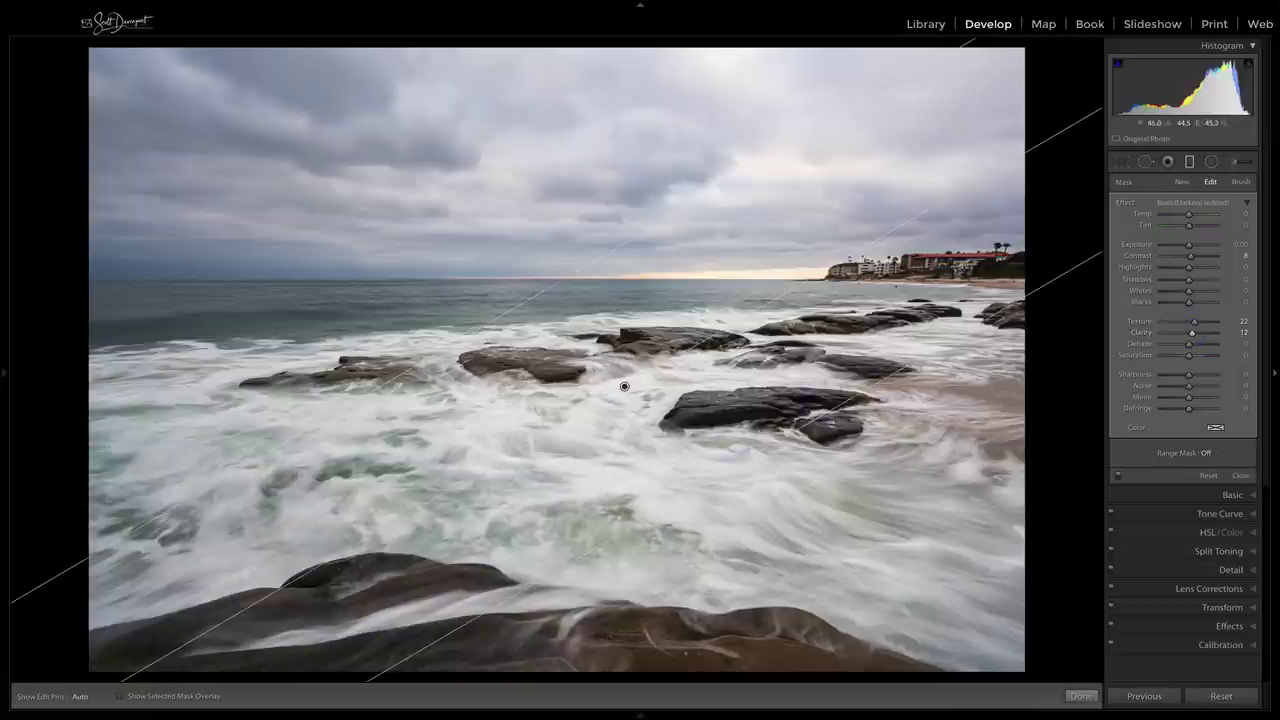
left_click(1118, 478)
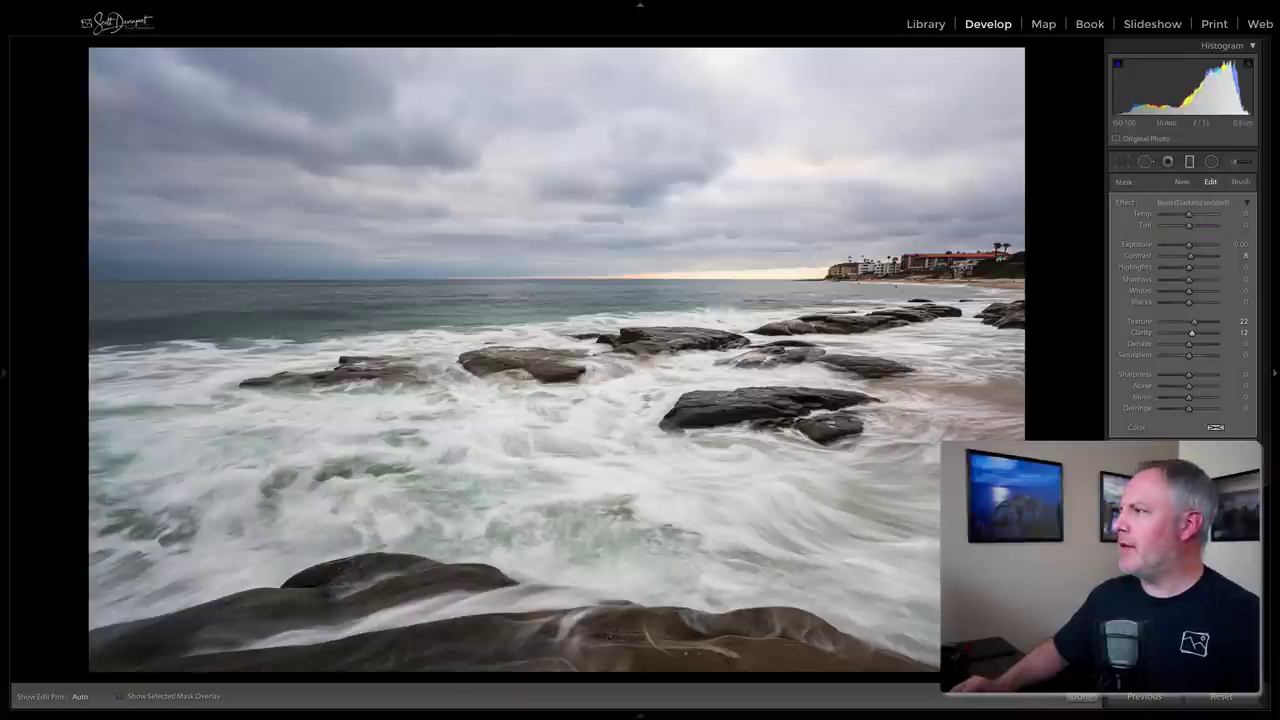
Step: Draw an inverted radial filter over the upper sky, widen and reposition it, and reset Exposure to 0.00
left_click(1211, 161)
left_click_drag(730, 208, 977, 367)
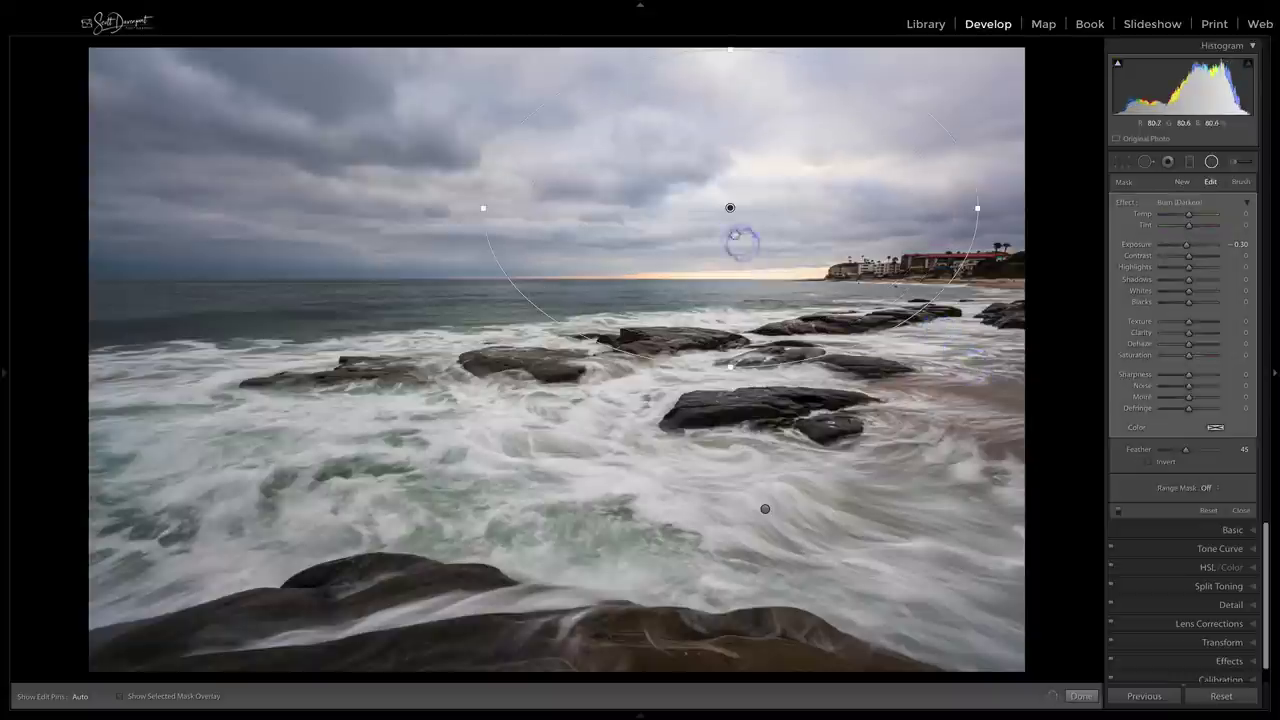
left_click_drag(729, 206, 738, 178)
left_click(1148, 465)
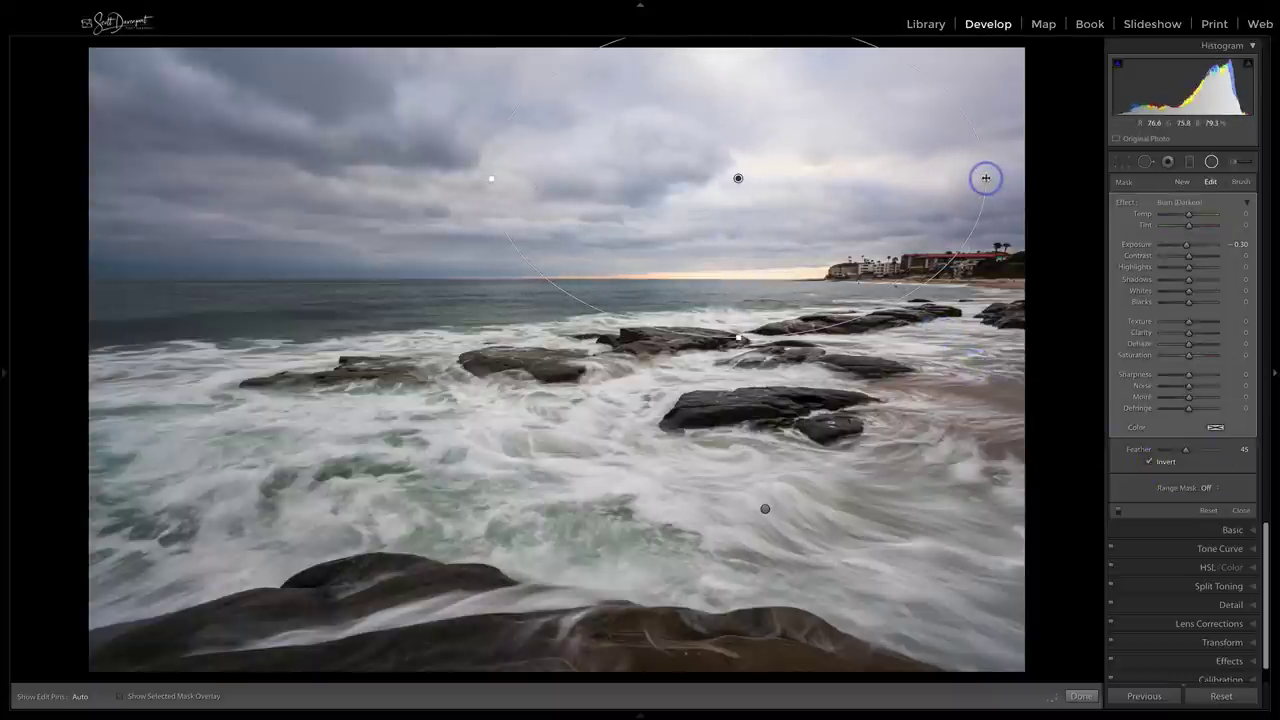
left_click_drag(985, 178, 1066, 177)
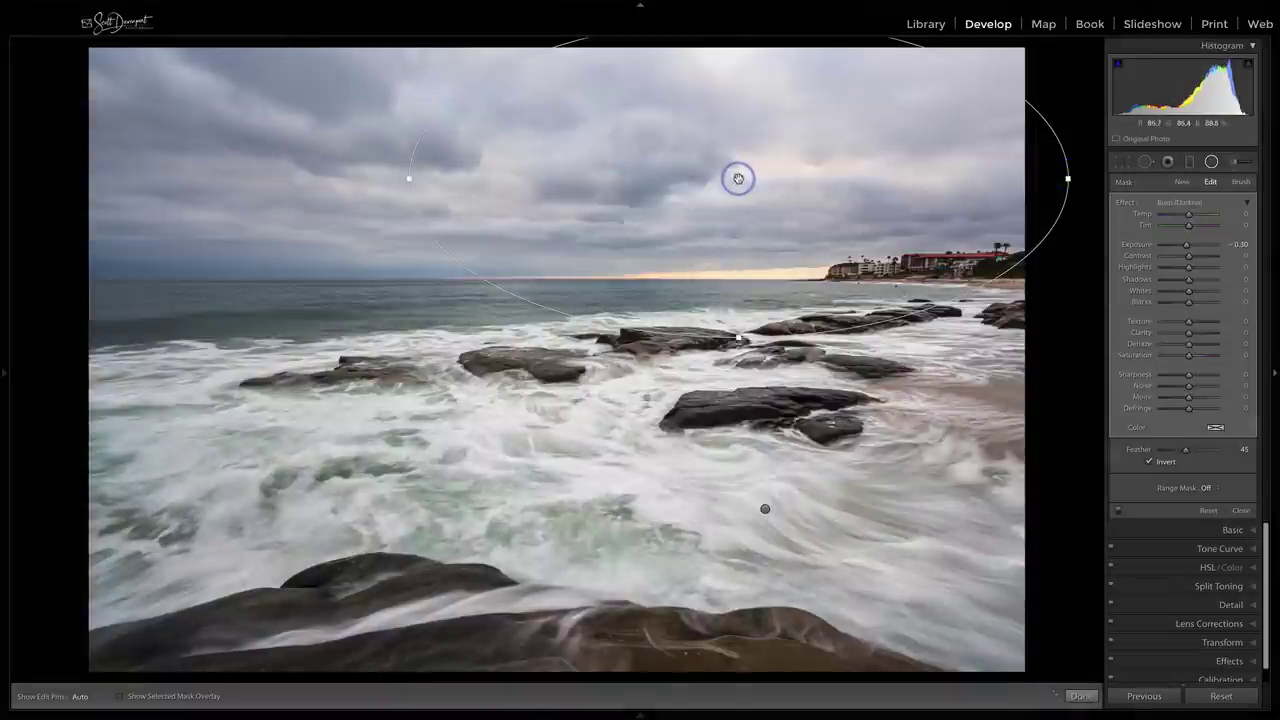
left_click_drag(738, 178, 707, 177)
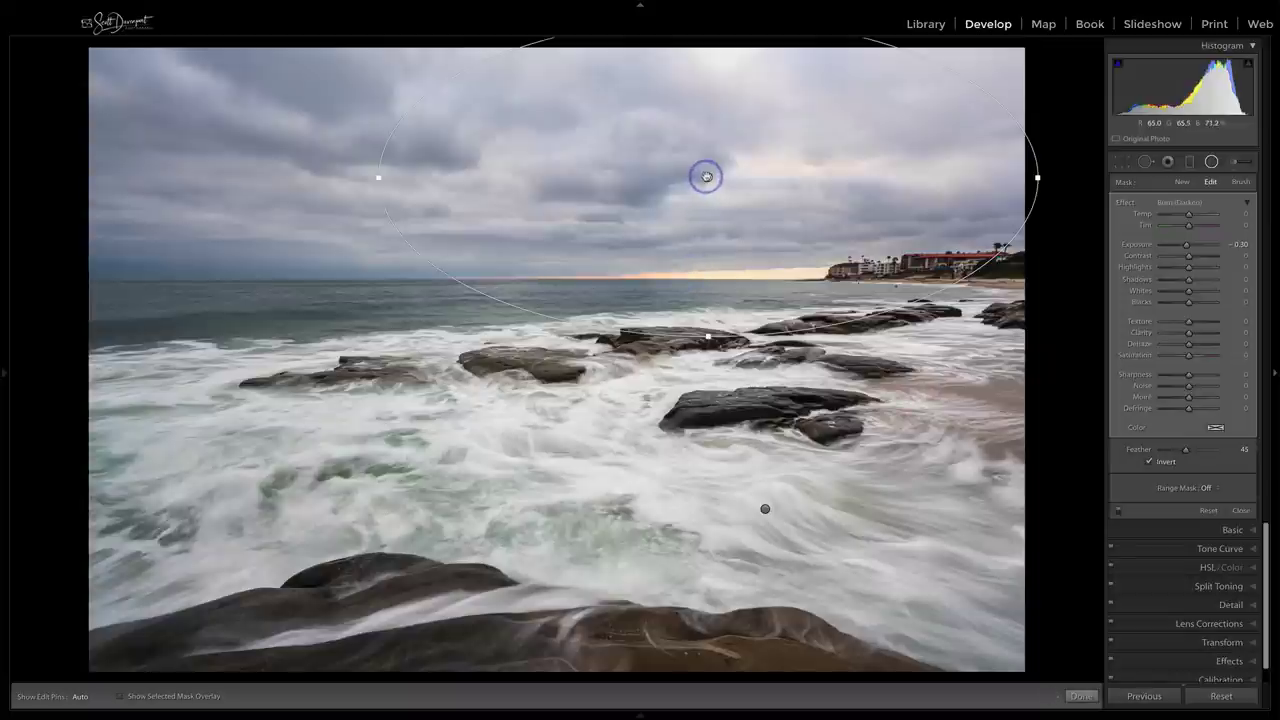
left_click_drag(707, 177, 696, 177)
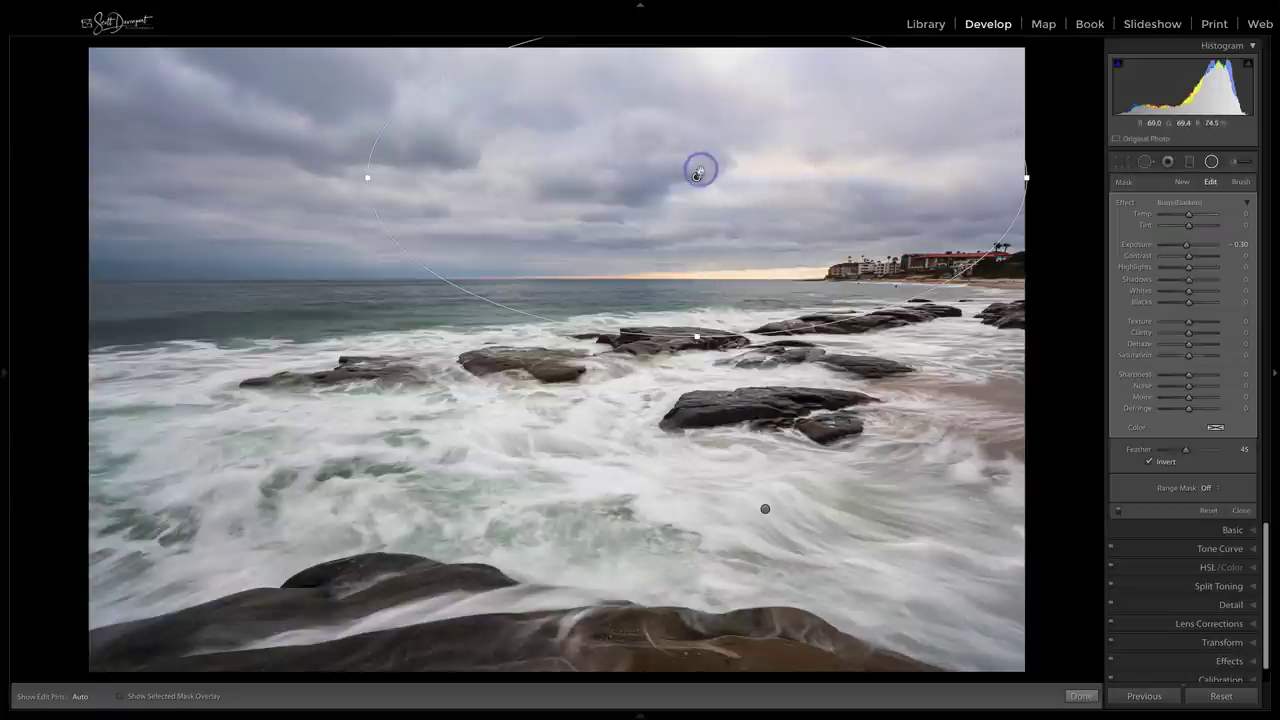
left_click_drag(695, 176, 697, 148)
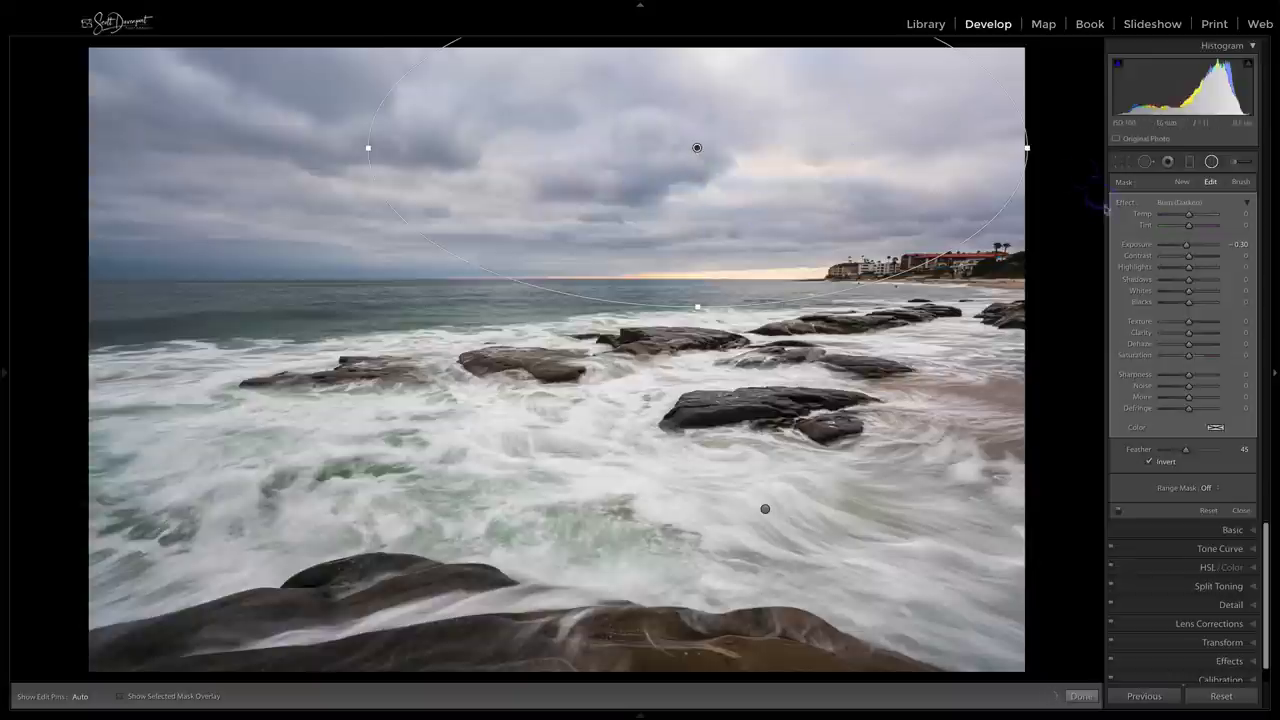
double_click(1136, 244)
left_click(1163, 465)
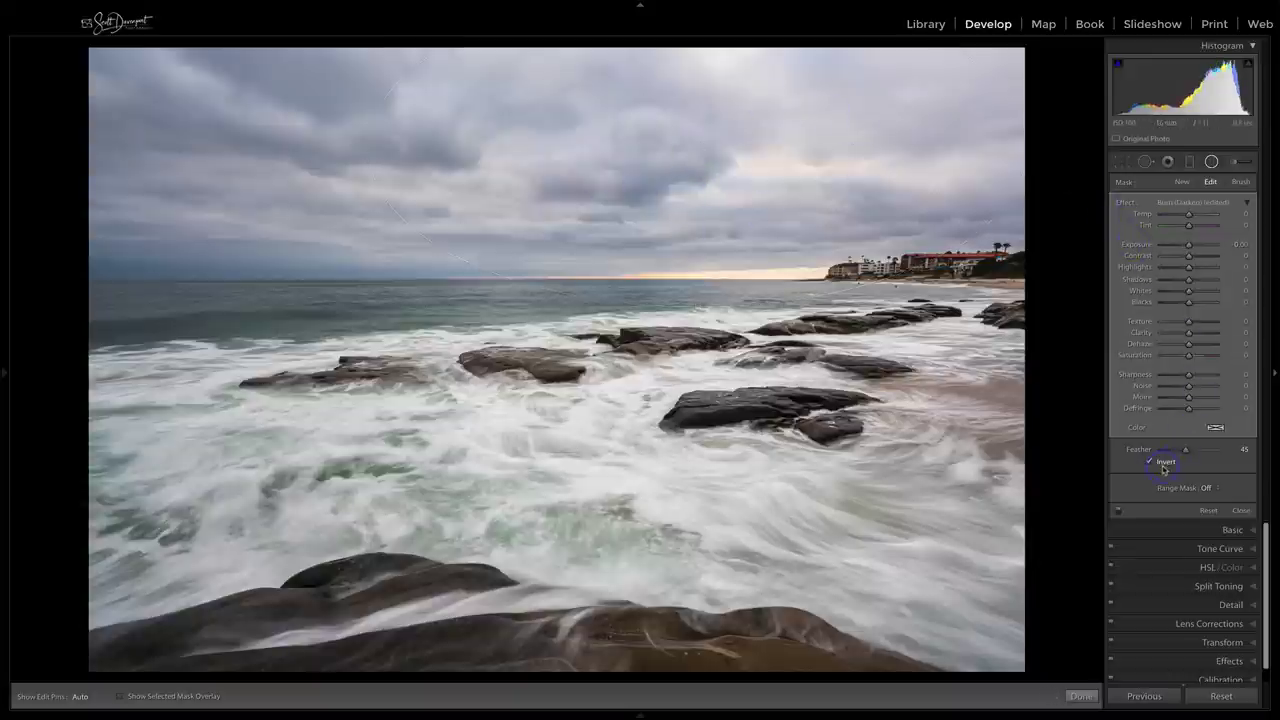
left_click(1207, 488)
Step: Apply a Luminance range mask of 64/100 with Smoothness 59, and widen the sky ellipse outward
left_click(1213, 508)
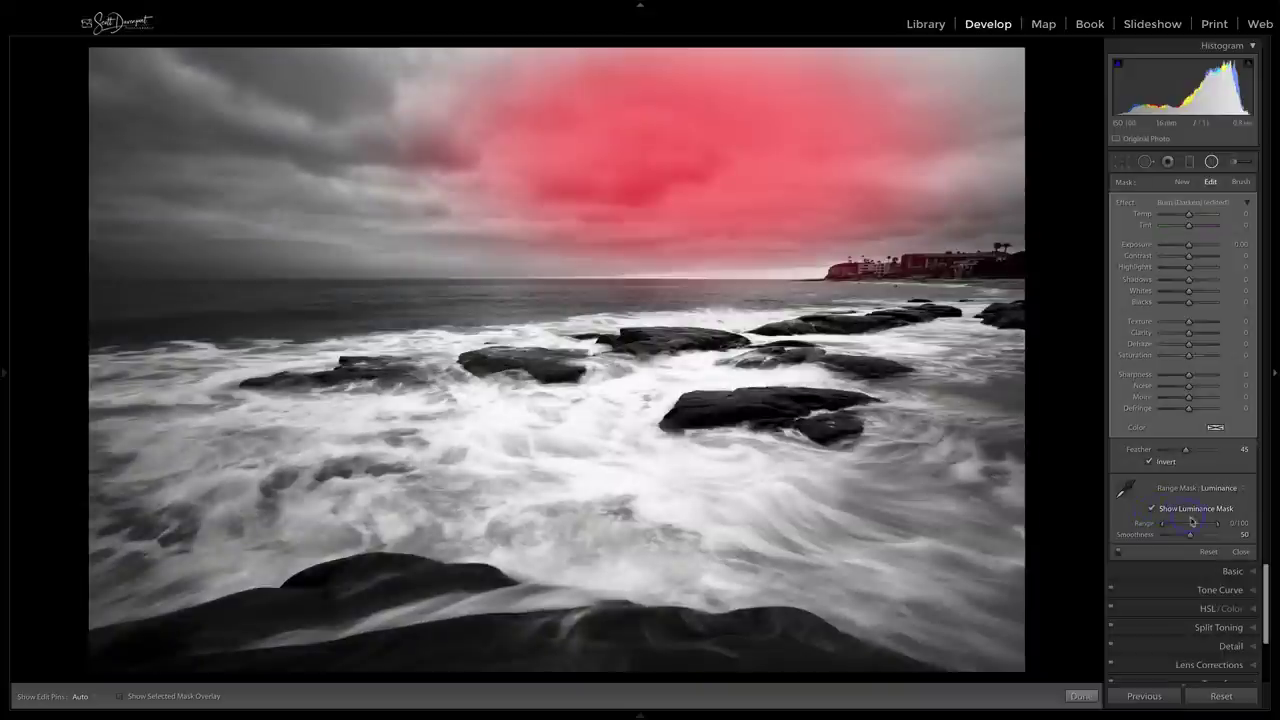
left_click_drag(1162, 527, 1171, 527)
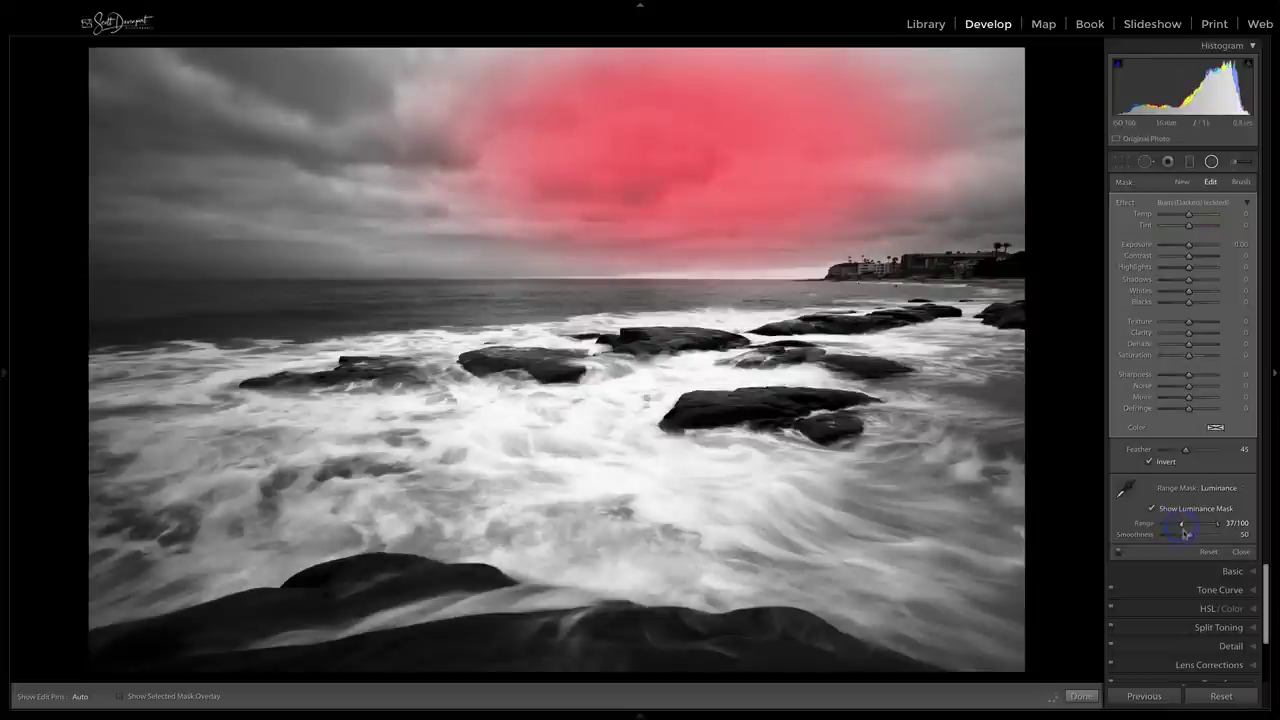
left_click_drag(1184, 534, 1197, 527)
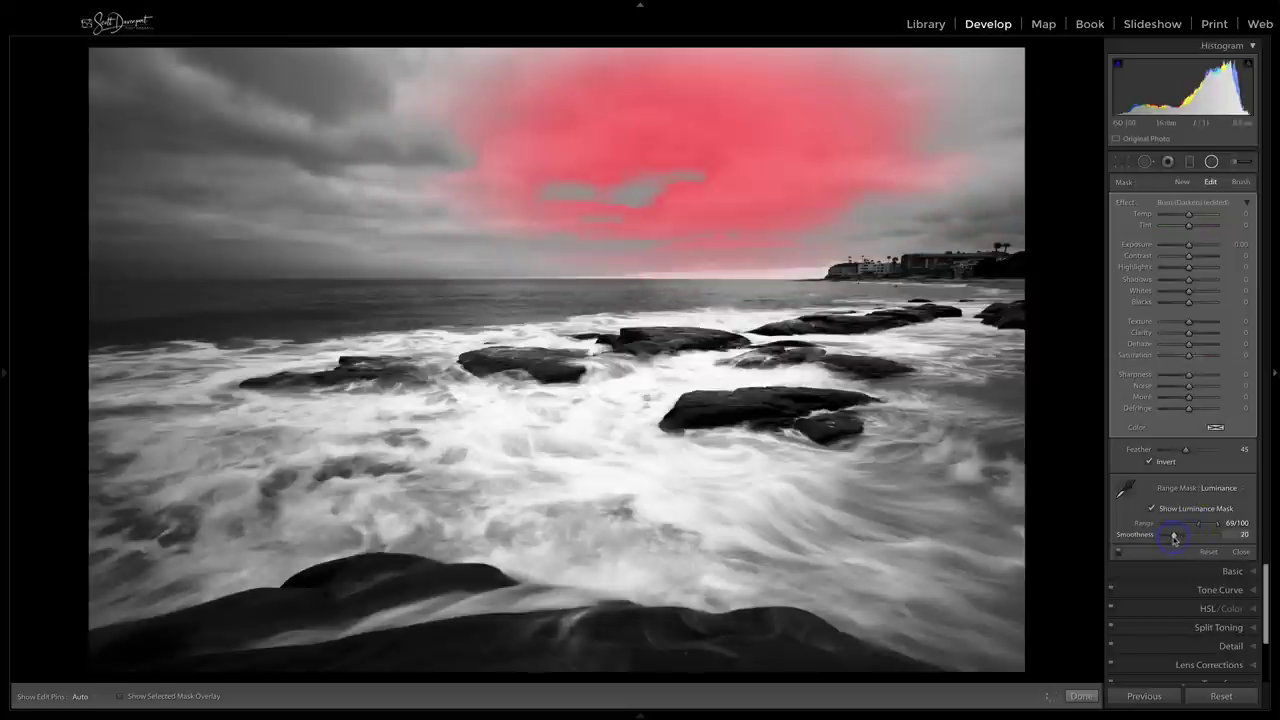
left_click_drag(1174, 537, 1200, 537)
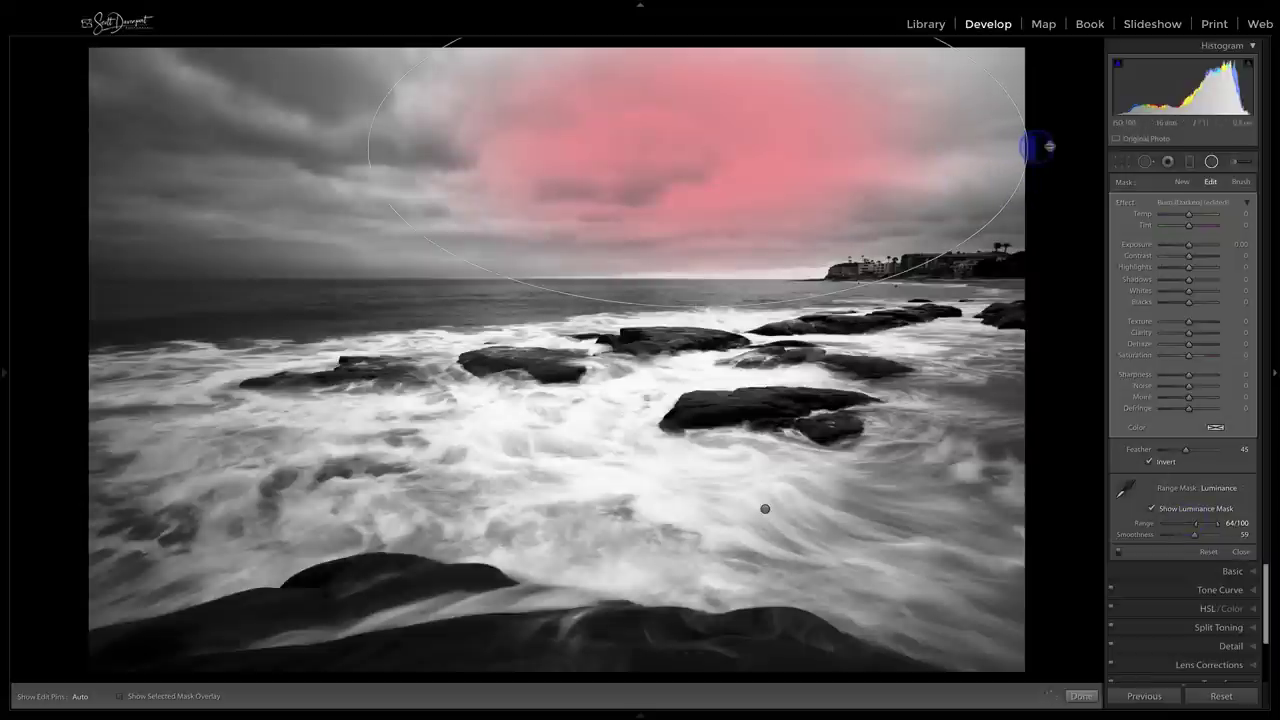
left_click_drag(1040, 147, 1083, 144)
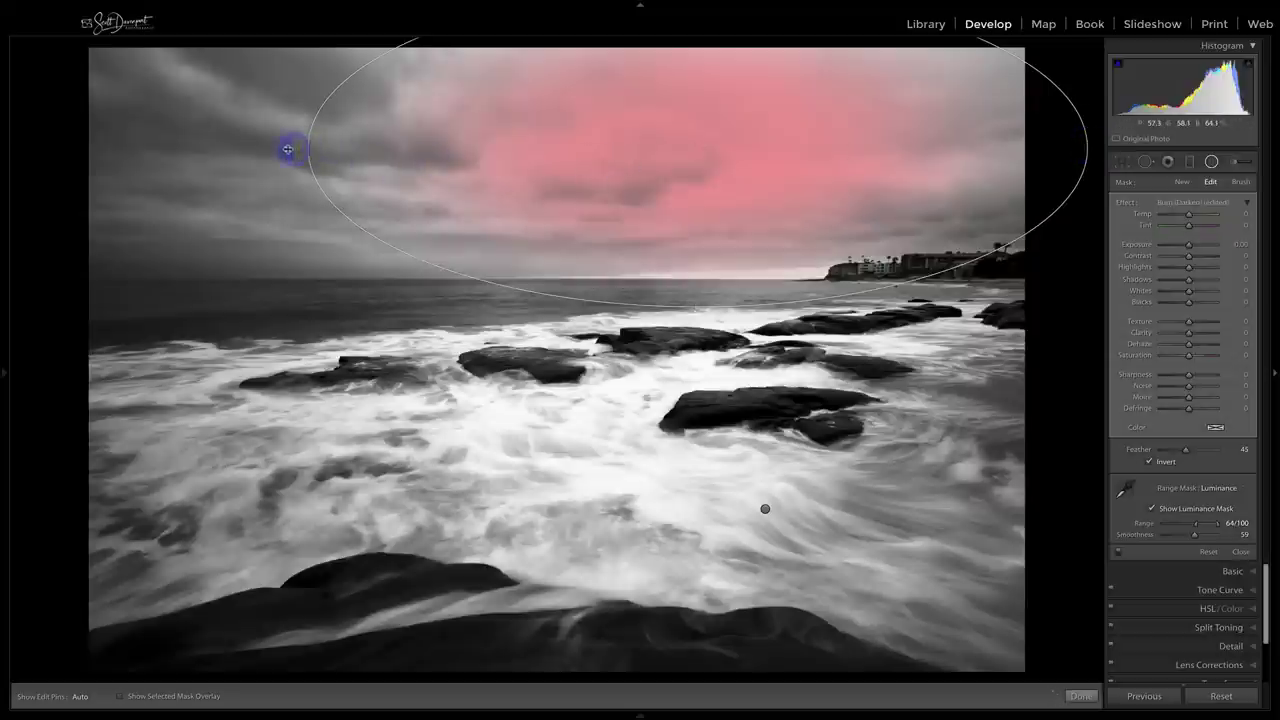
left_click_drag(271, 149, 262, 152)
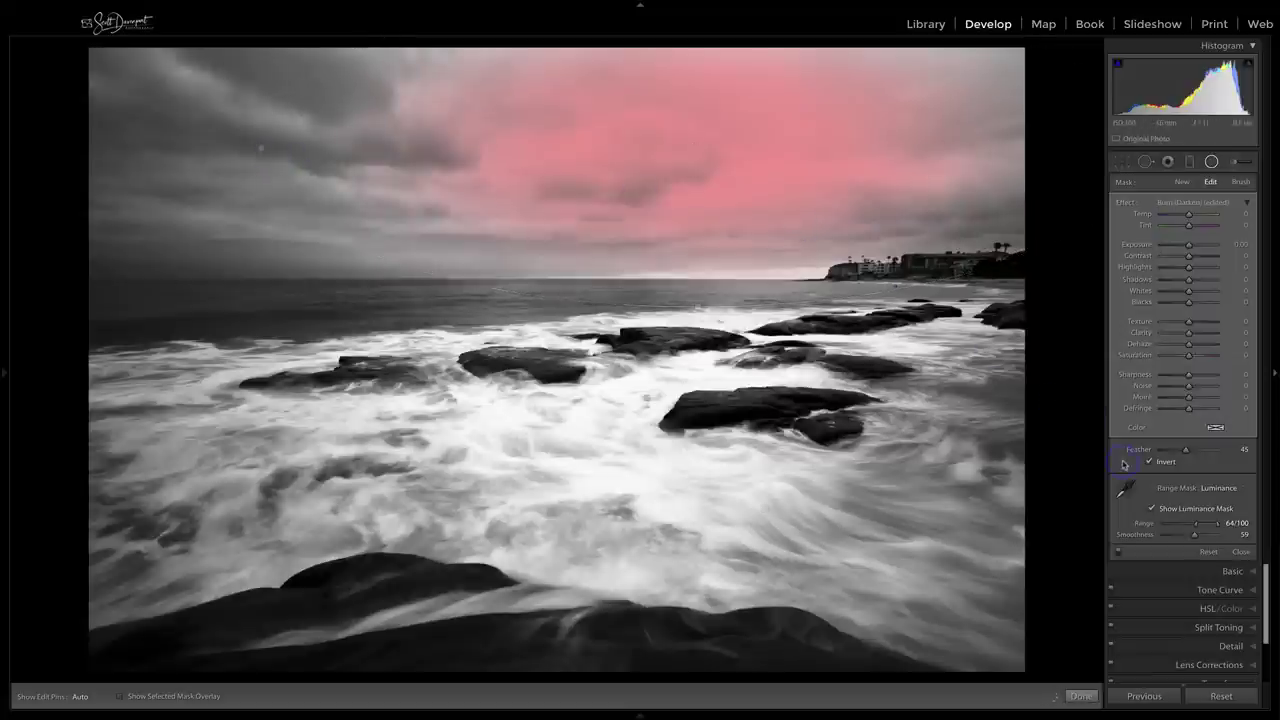
Step: Hide the luminance mask and set the sky filter's Temp to +16
left_click(1150, 512)
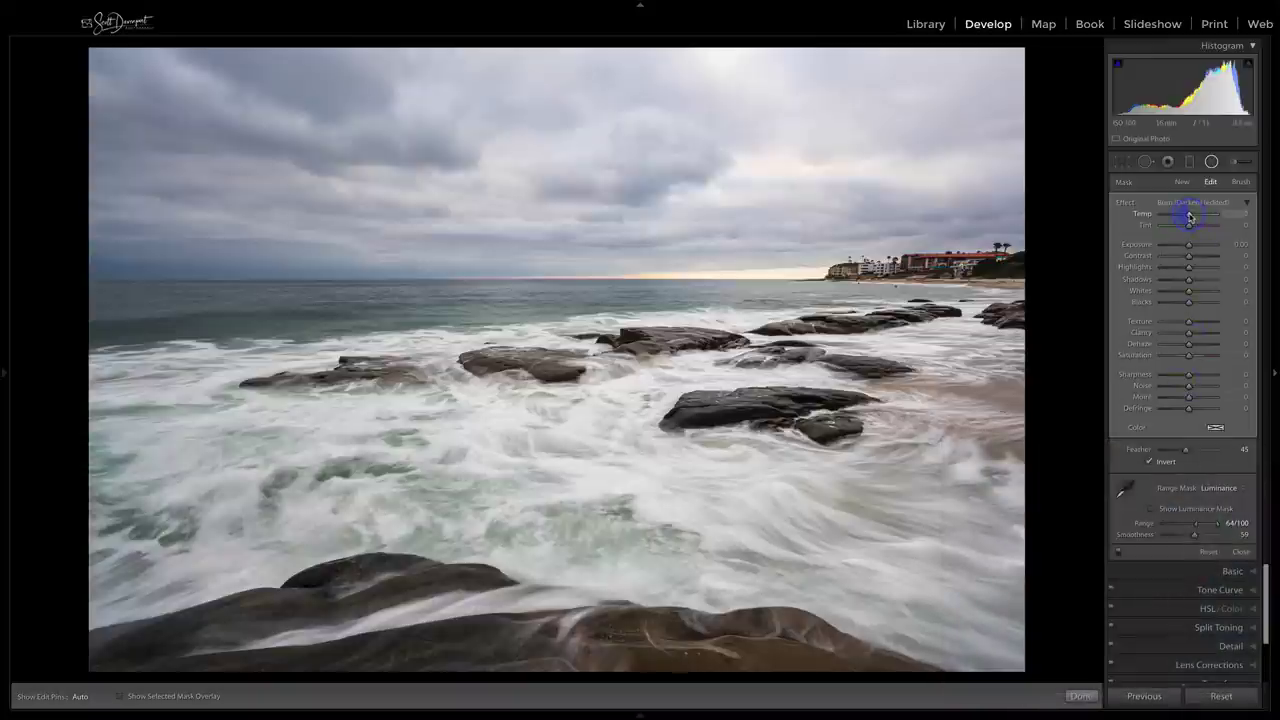
left_click_drag(1200, 216, 1201, 216)
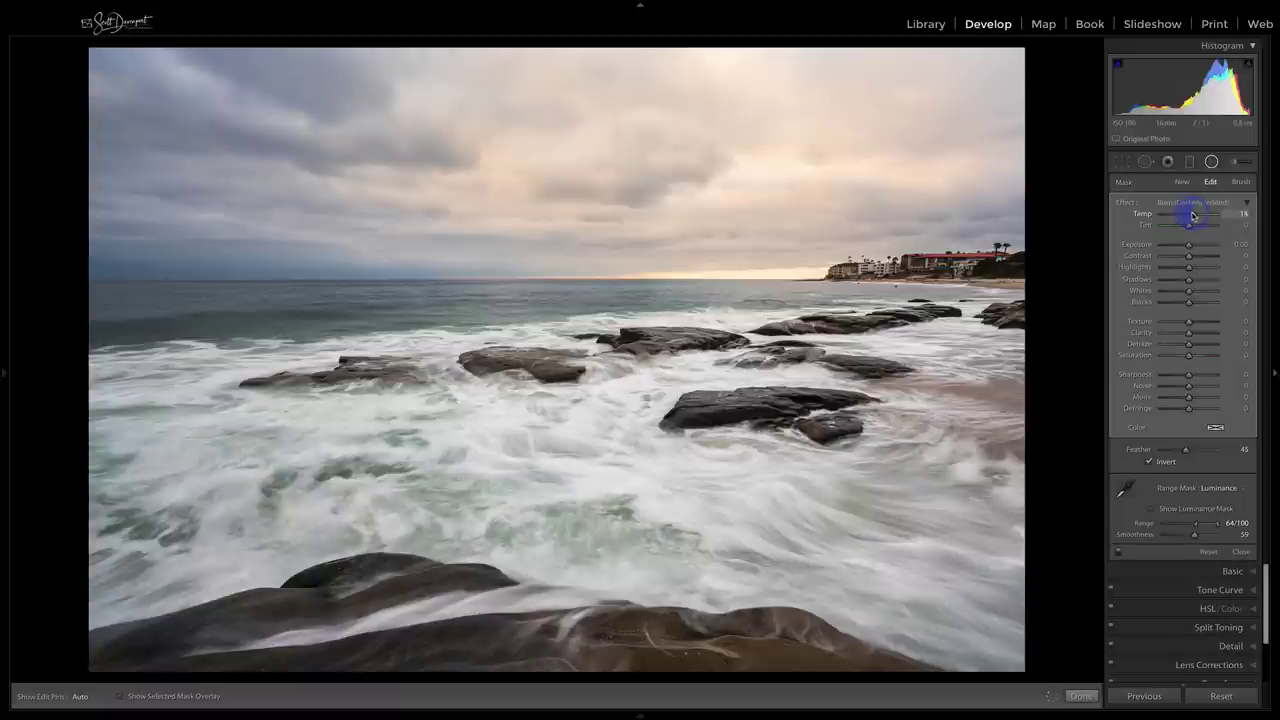
left_click_drag(1193, 216, 1193, 216)
left_click_drag(1193, 216, 1193, 216)
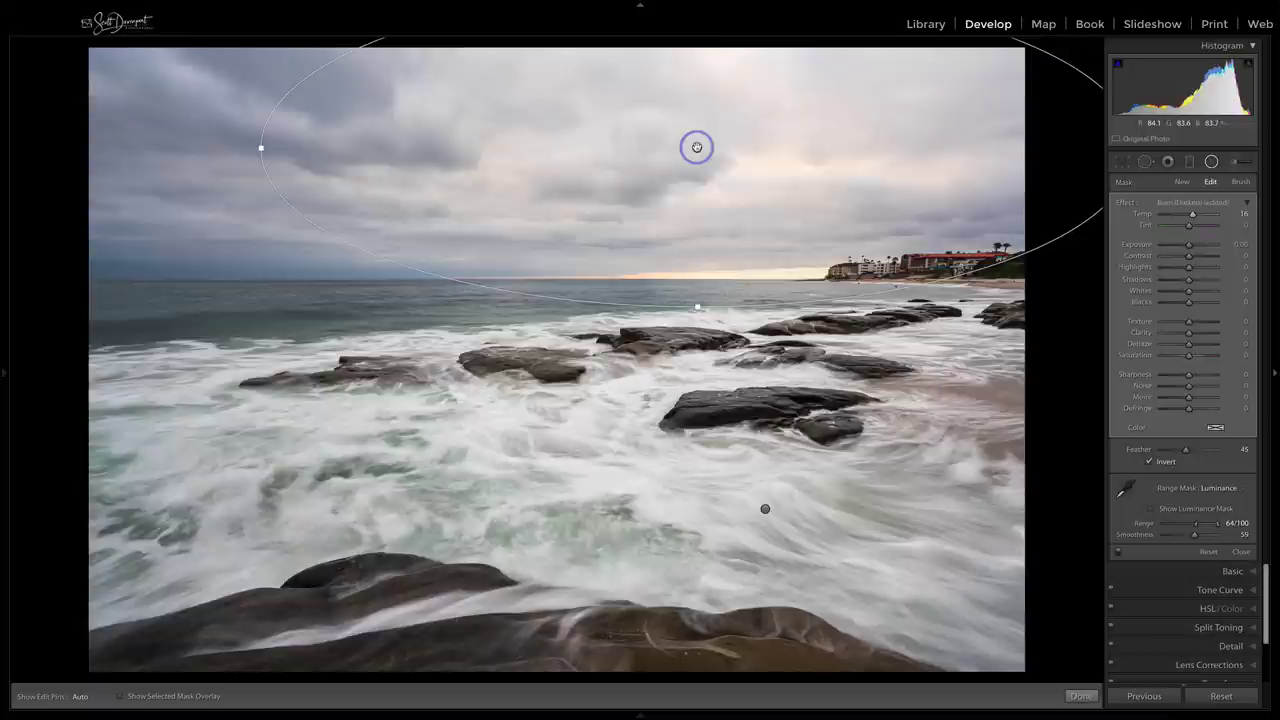
mouse_move(697, 147)
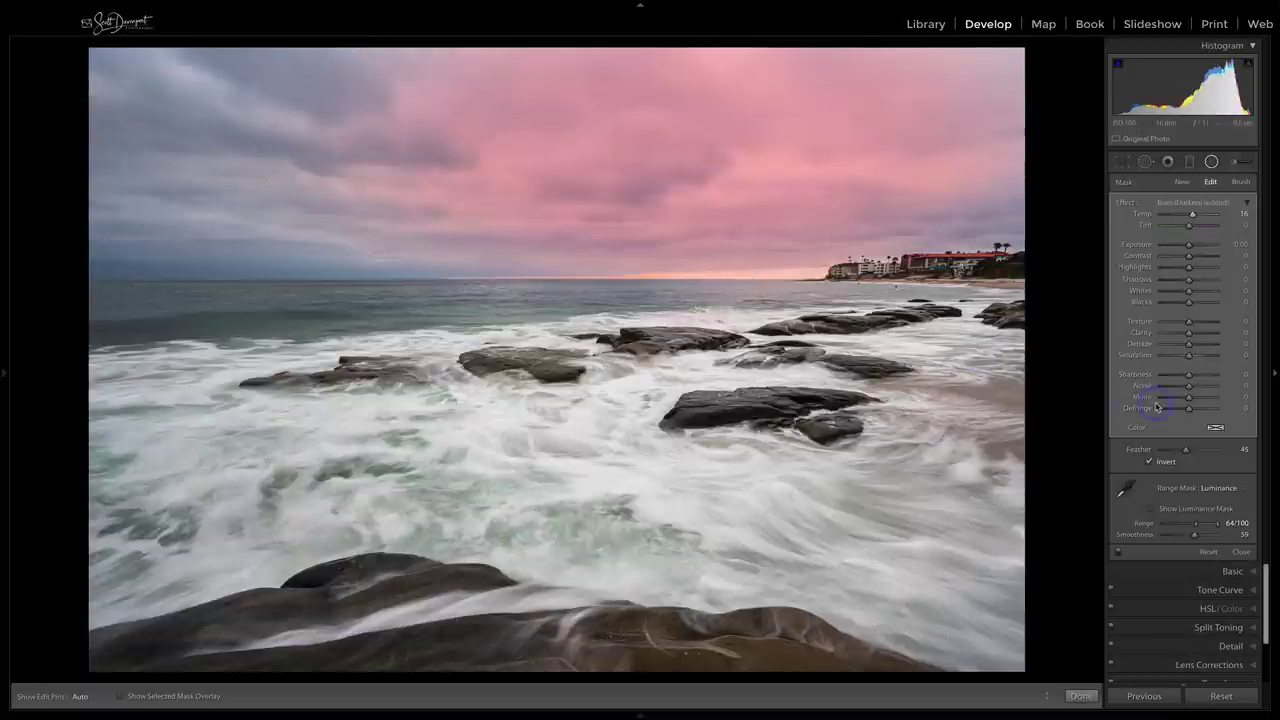
Step: Tint the sky filter a soft warm pink at hue 24, saturation 30
left_click(1216, 429)
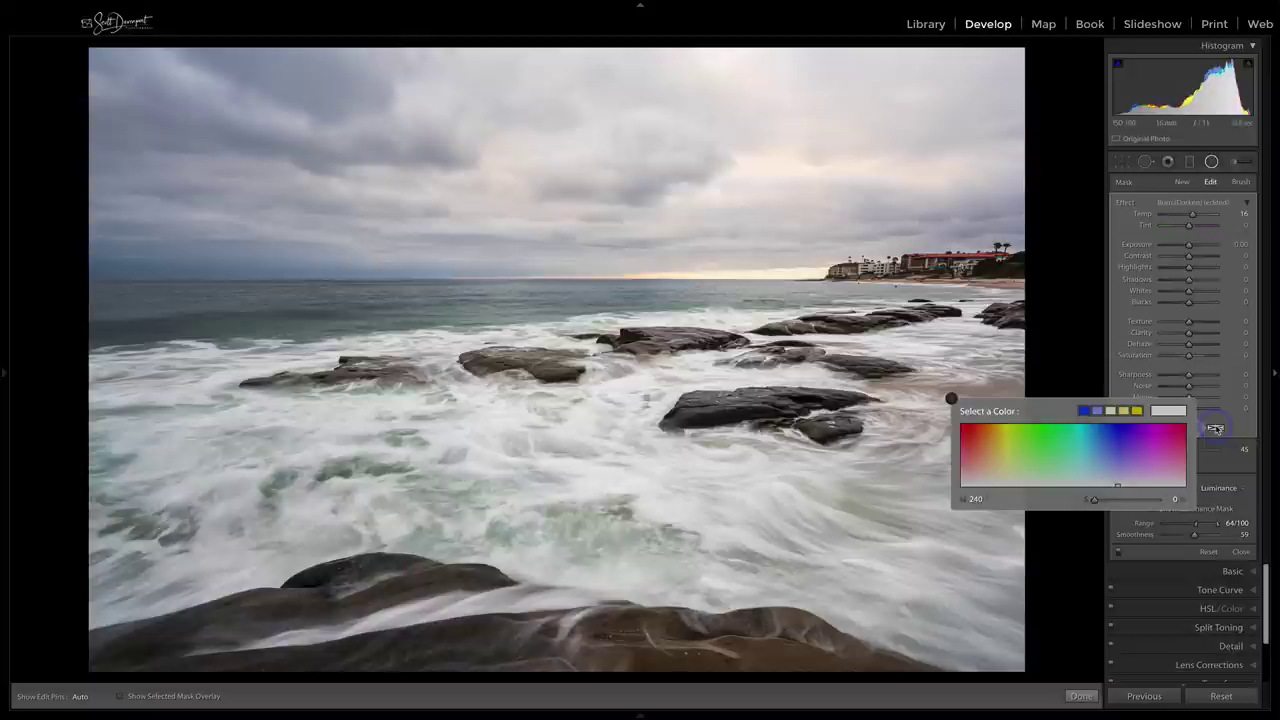
left_click(985, 466)
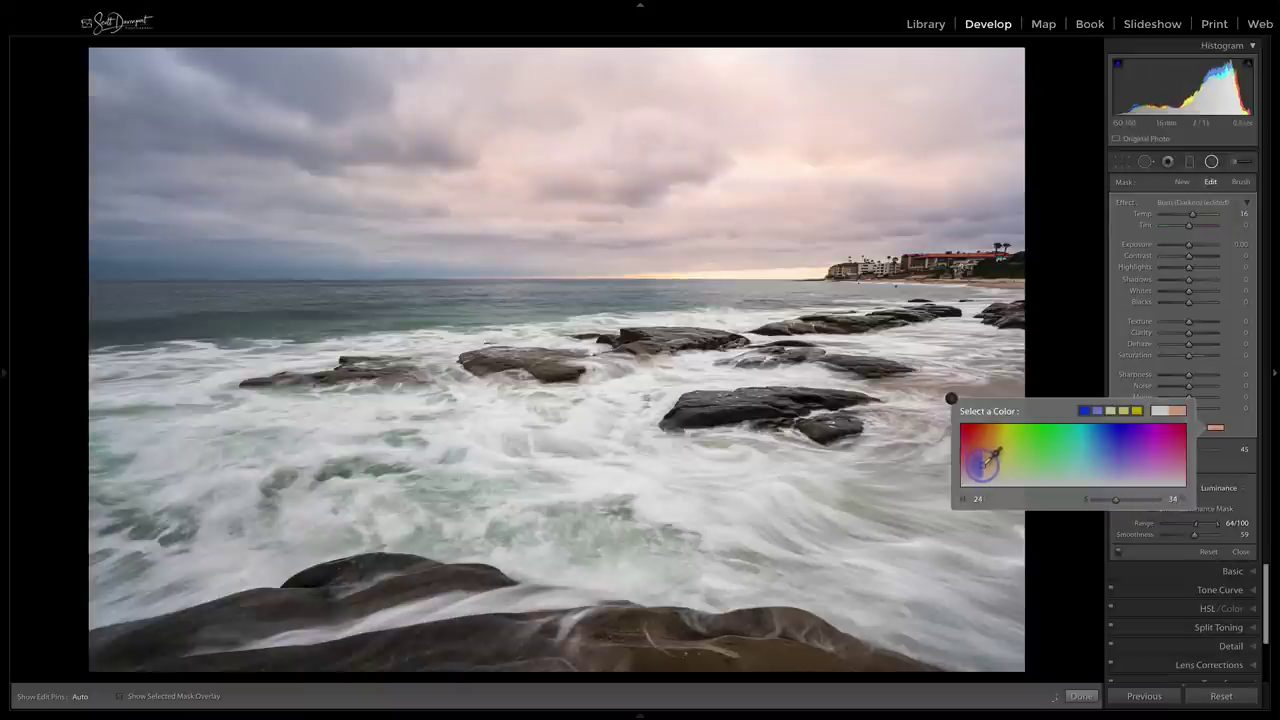
left_click_drag(986, 461, 987, 464)
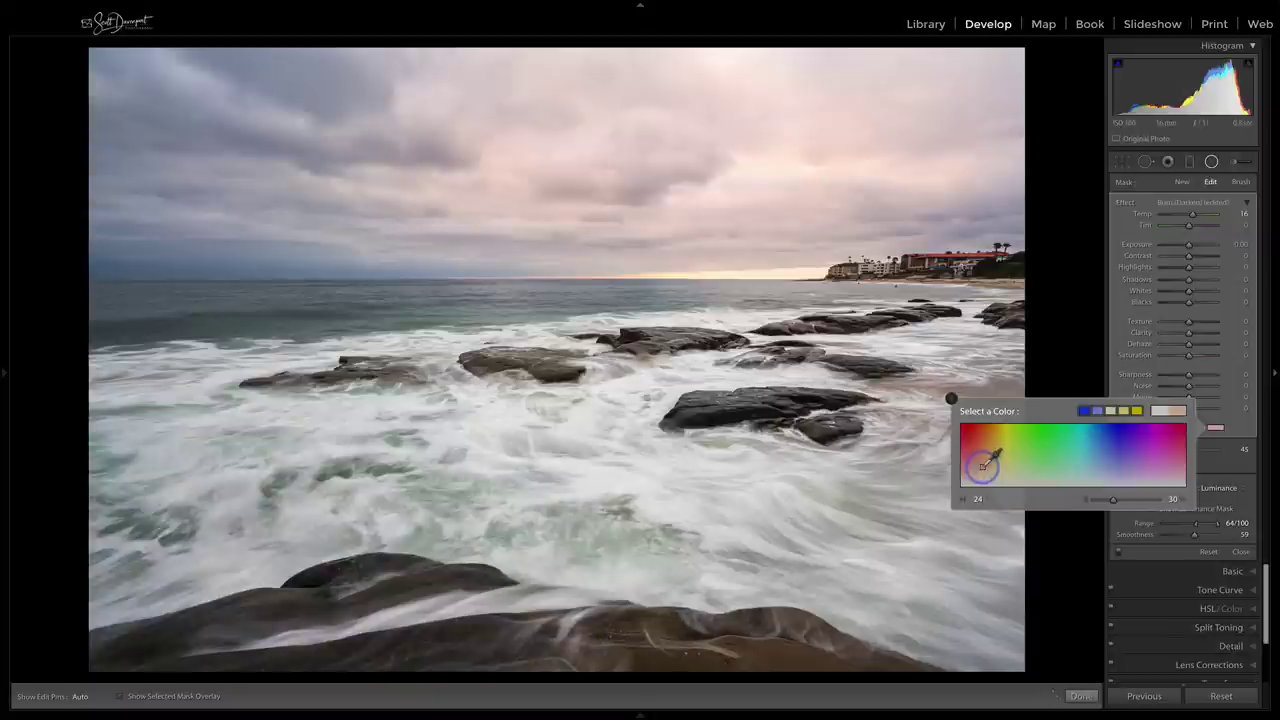
Step: Reshape the sky radial filter into a wide, flat band over the clouds just above the horizon
left_click(951, 398)
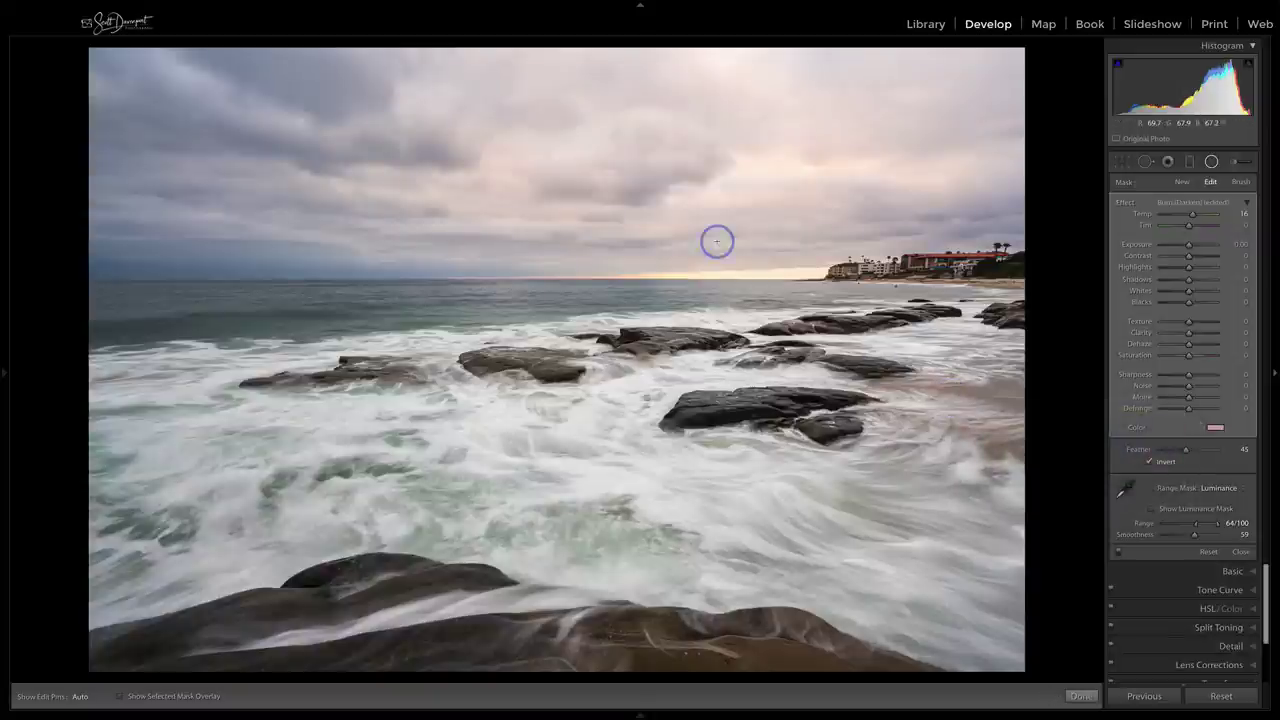
left_click_drag(697, 148, 669, 241)
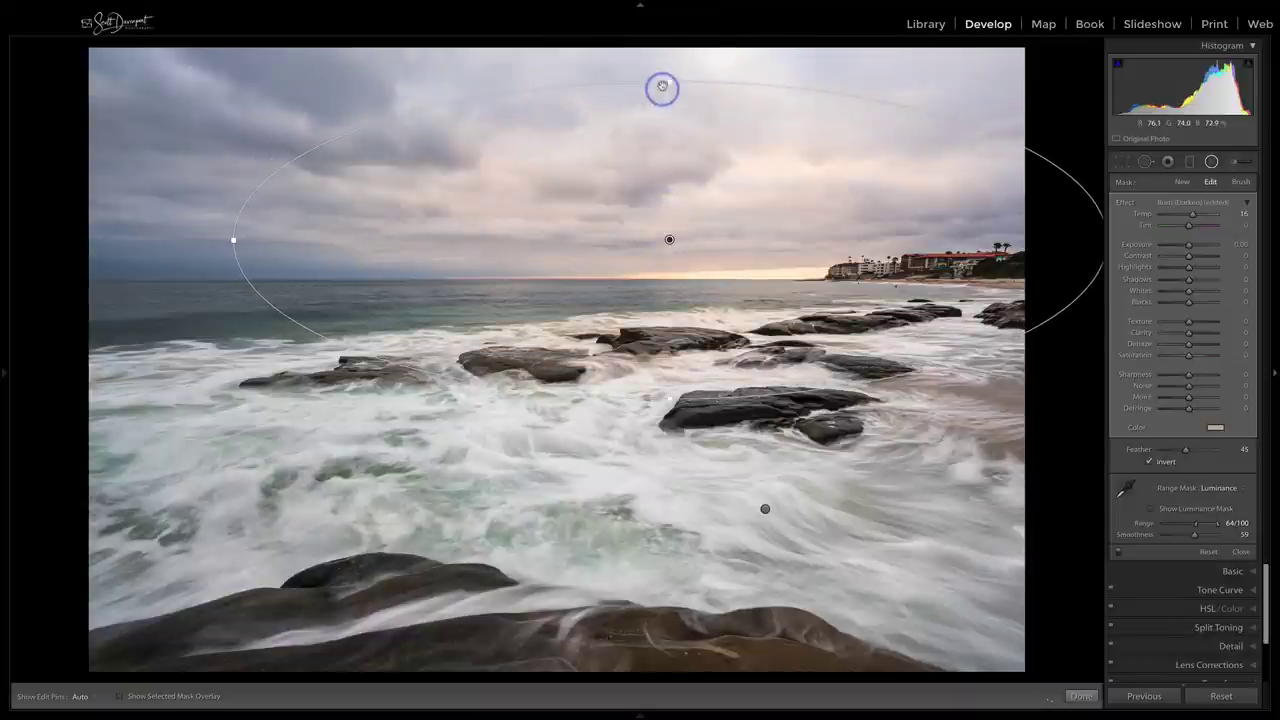
left_click_drag(660, 89, 669, 45)
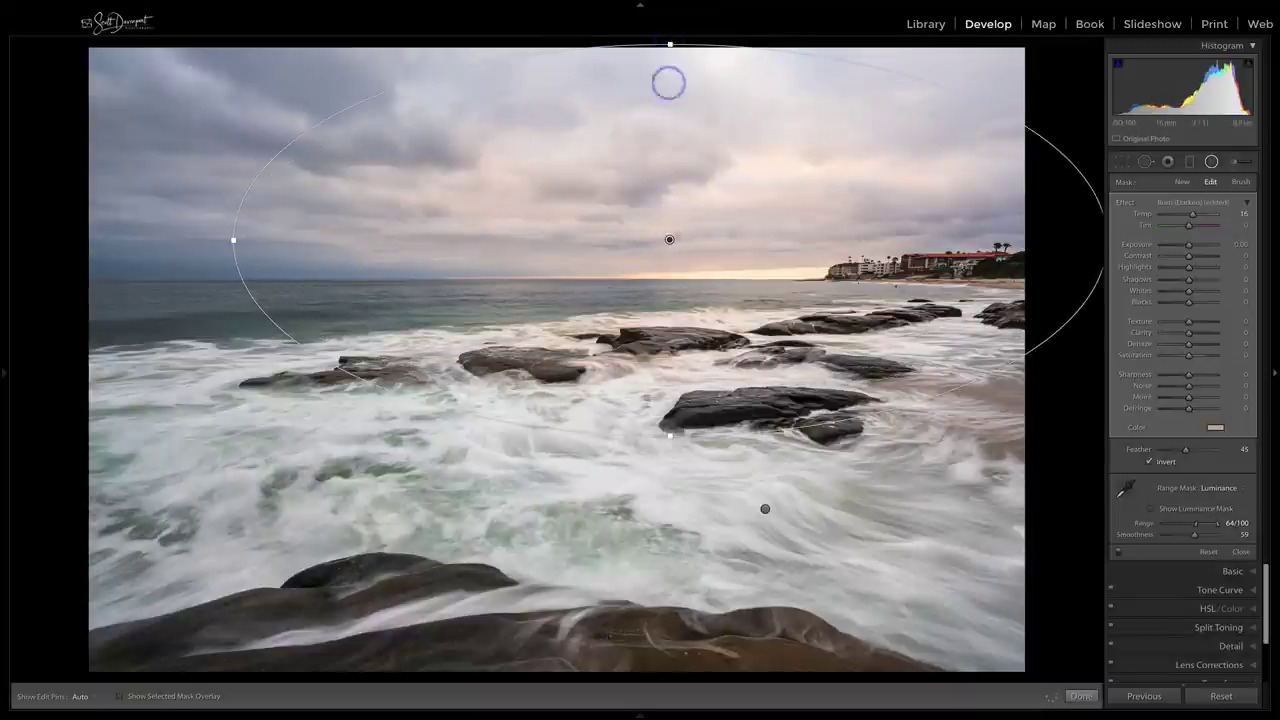
left_click_drag(670, 482, 671, 521)
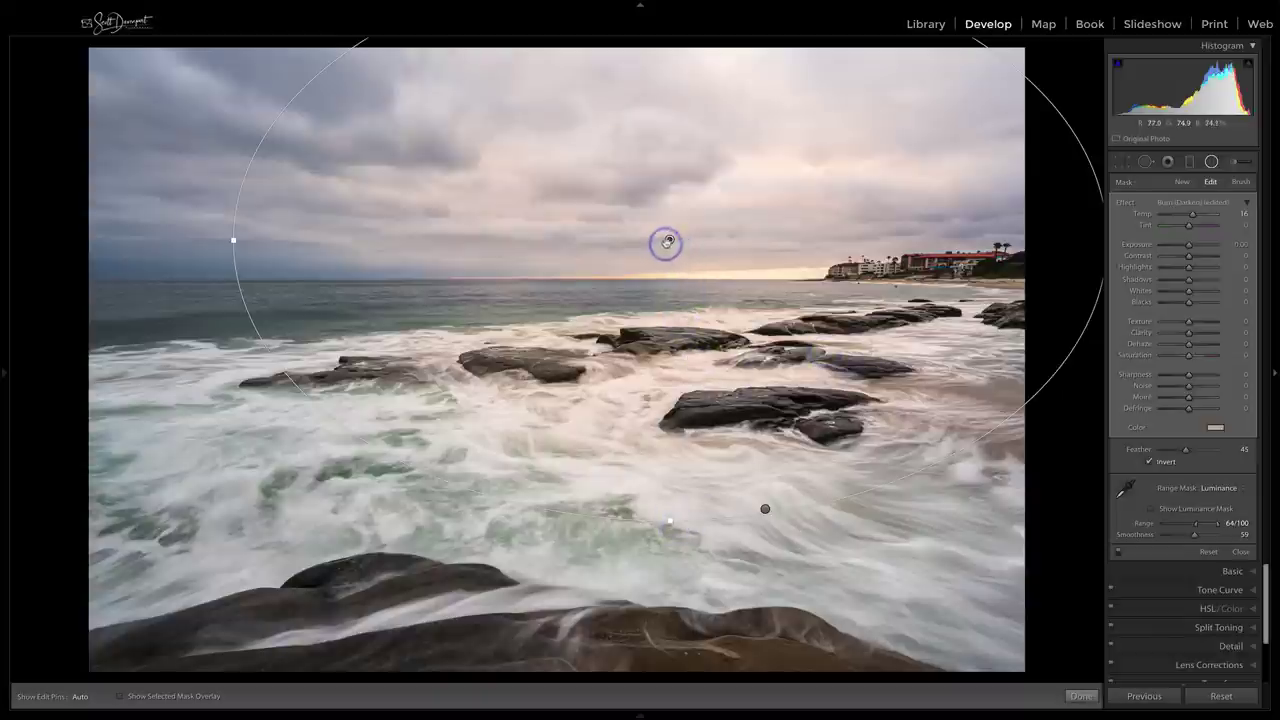
left_click_drag(668, 241, 668, 235)
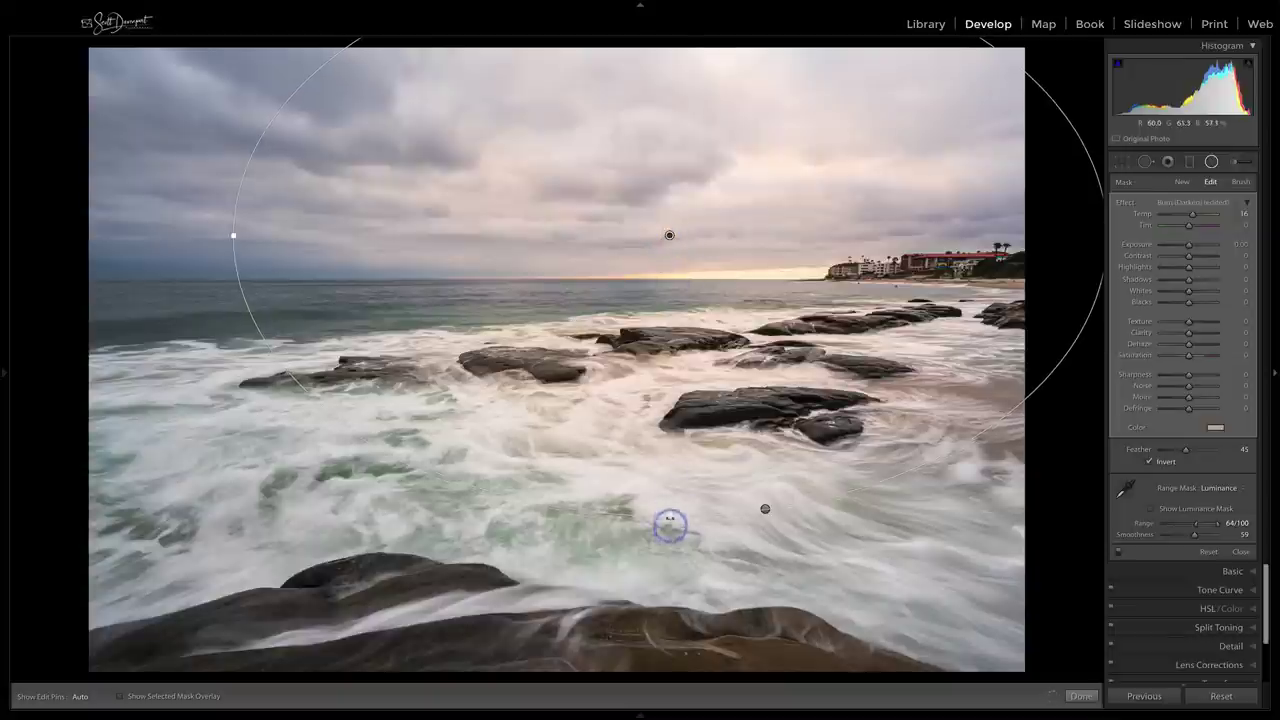
left_click_drag(670, 524, 663, 371)
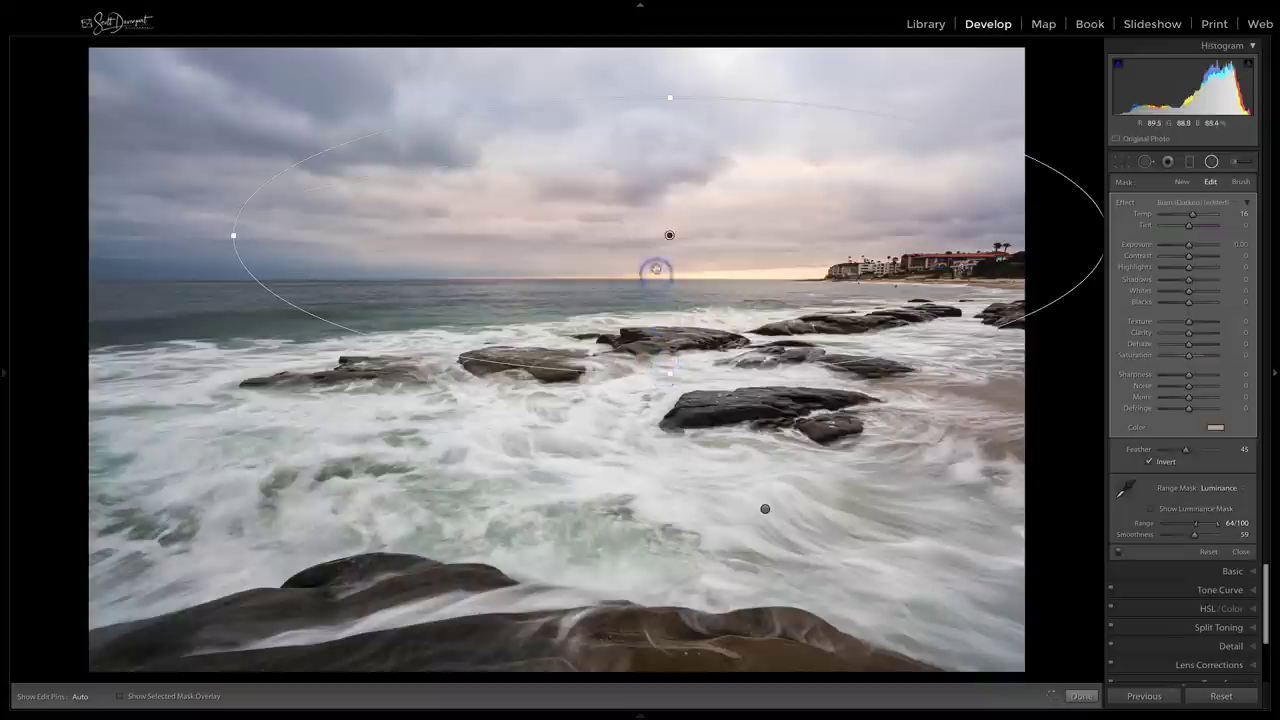
left_click_drag(670, 233, 670, 207)
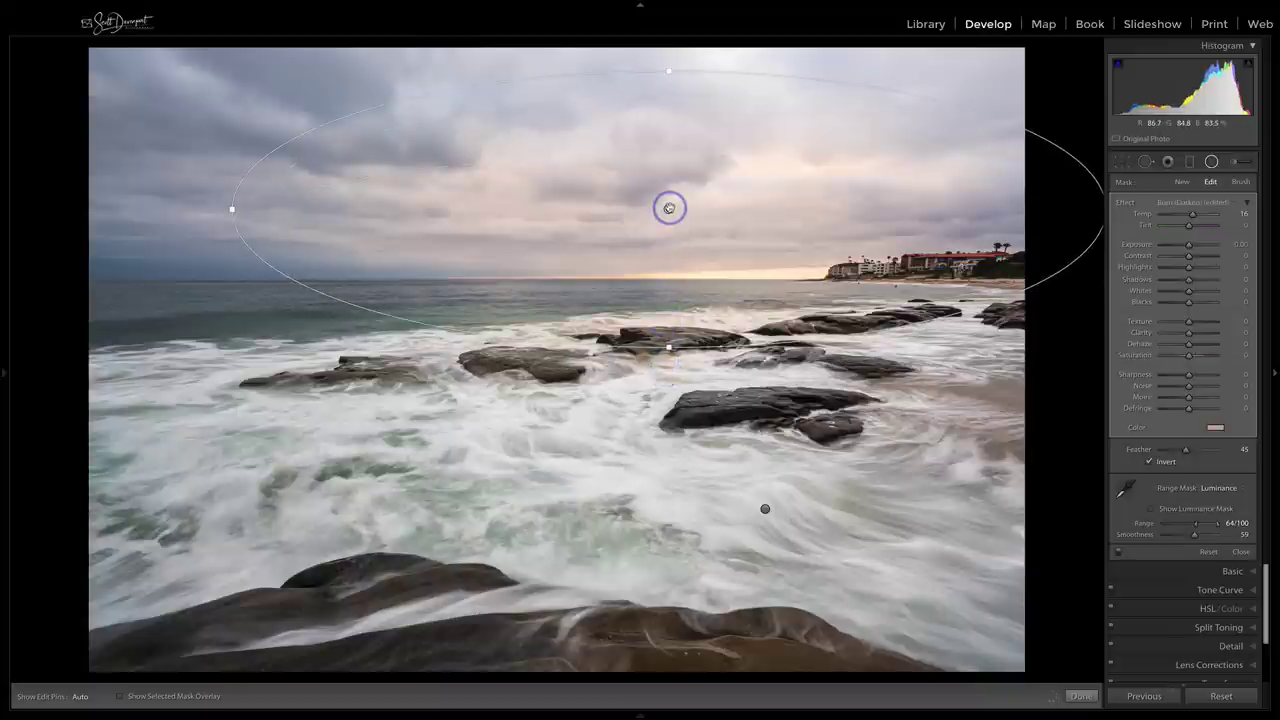
Step: Check the sky filter with edit pins hidden, then nudge its pin slightly left and up
left_click(1240, 182)
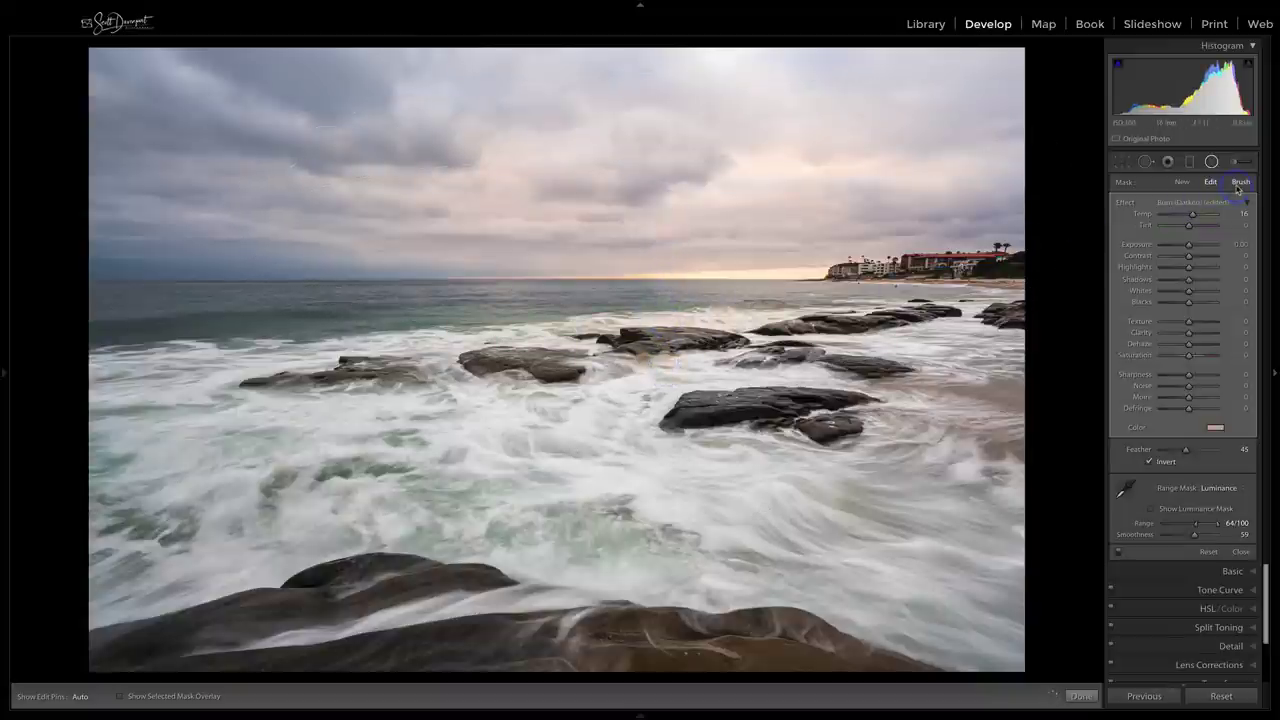
left_click(1209, 444)
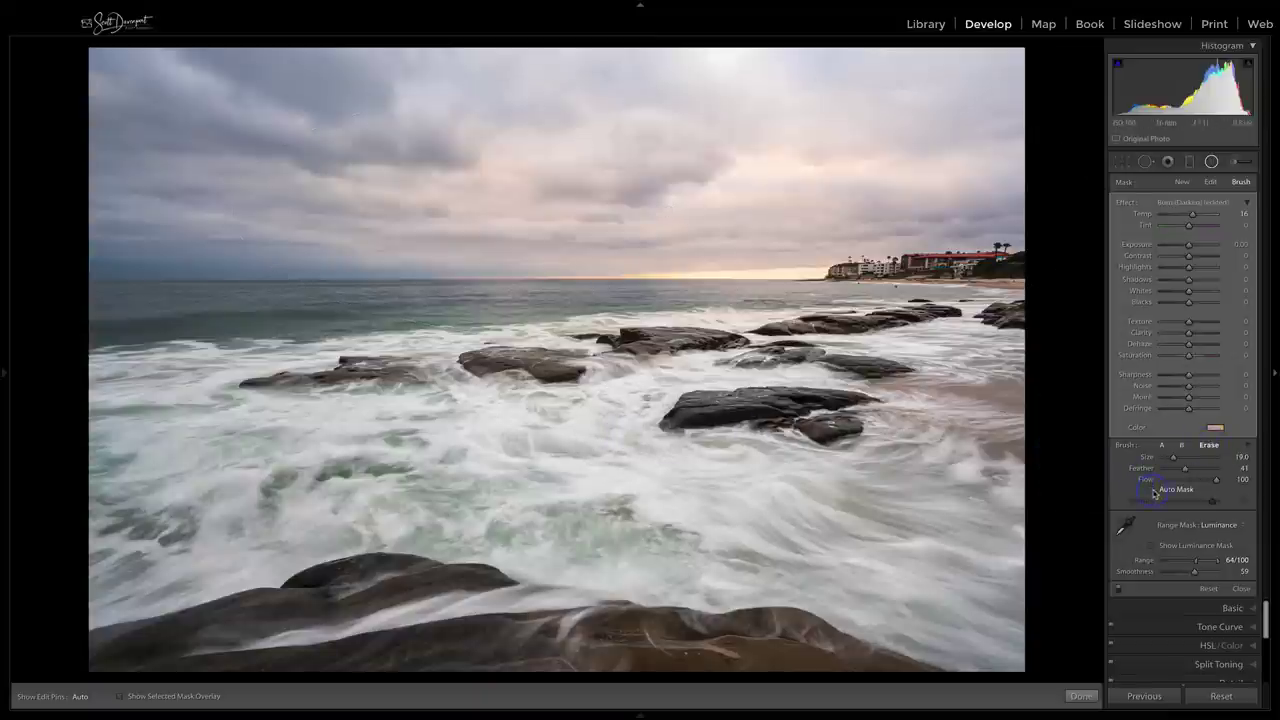
key("h")
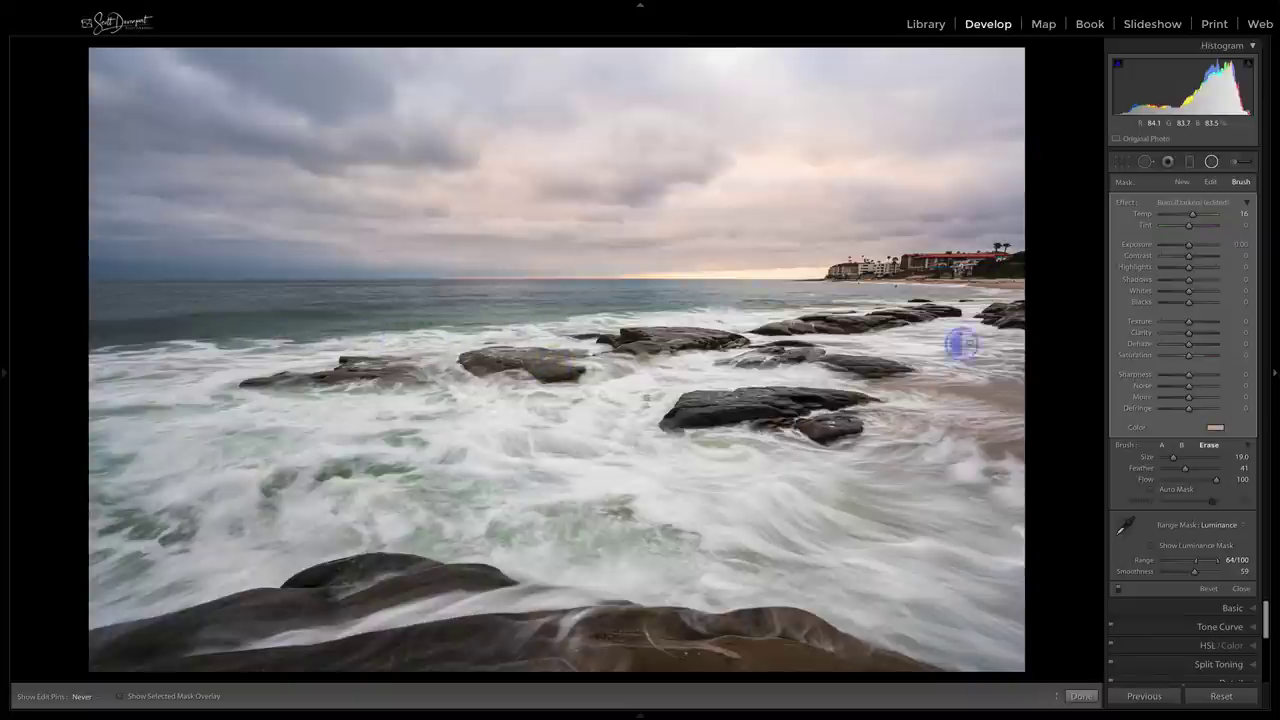
key("h")
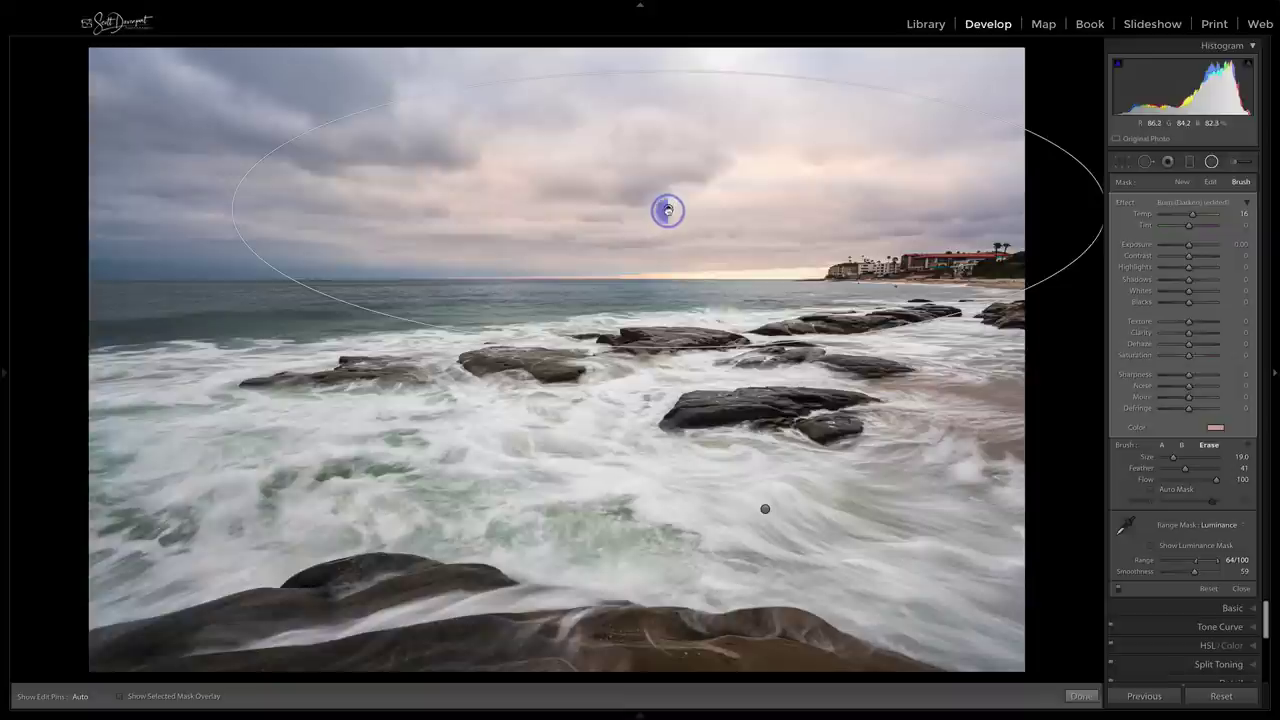
left_click_drag(668, 210, 660, 206)
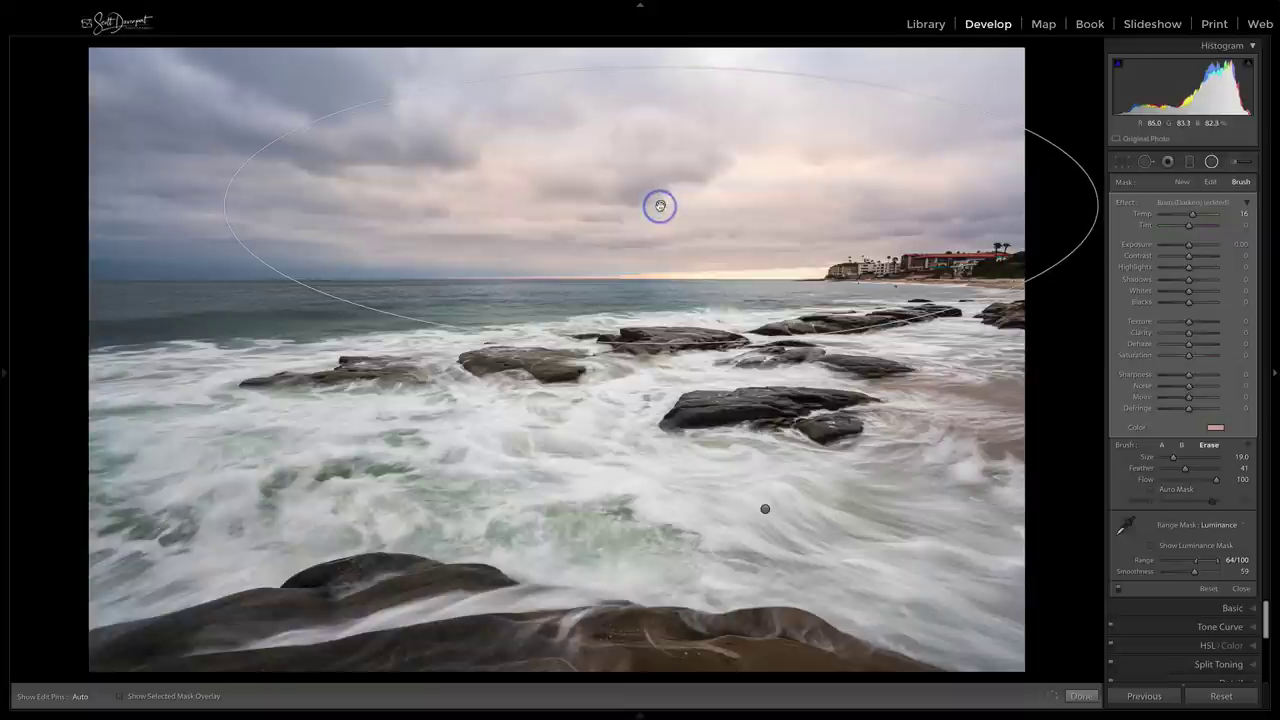
Step: Deselect the sky radial filter and close masking to return to the Develop panels
mouse_move(660, 206)
key("Escape")
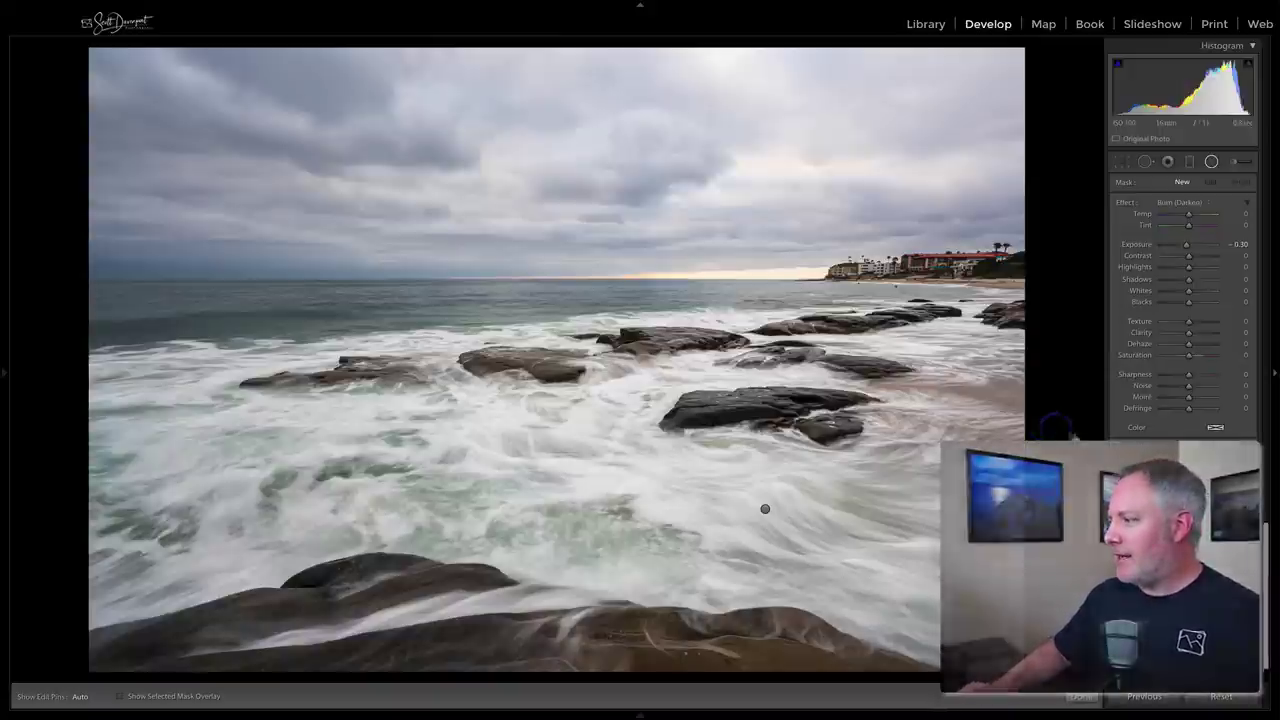
left_click(1240, 512)
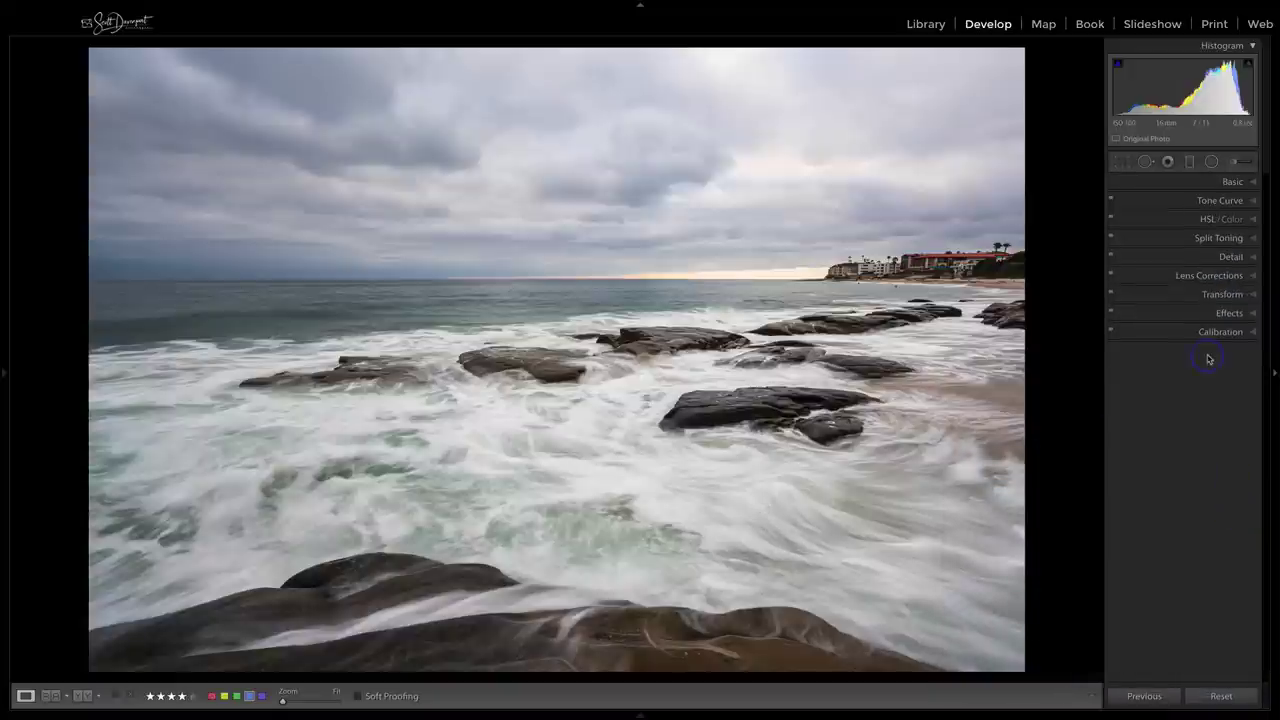
Step: Draw a Burn radial filter (Exposure -0.30, Feather 45) centred on the rocks, enlarged to the foreground
left_click(1216, 161)
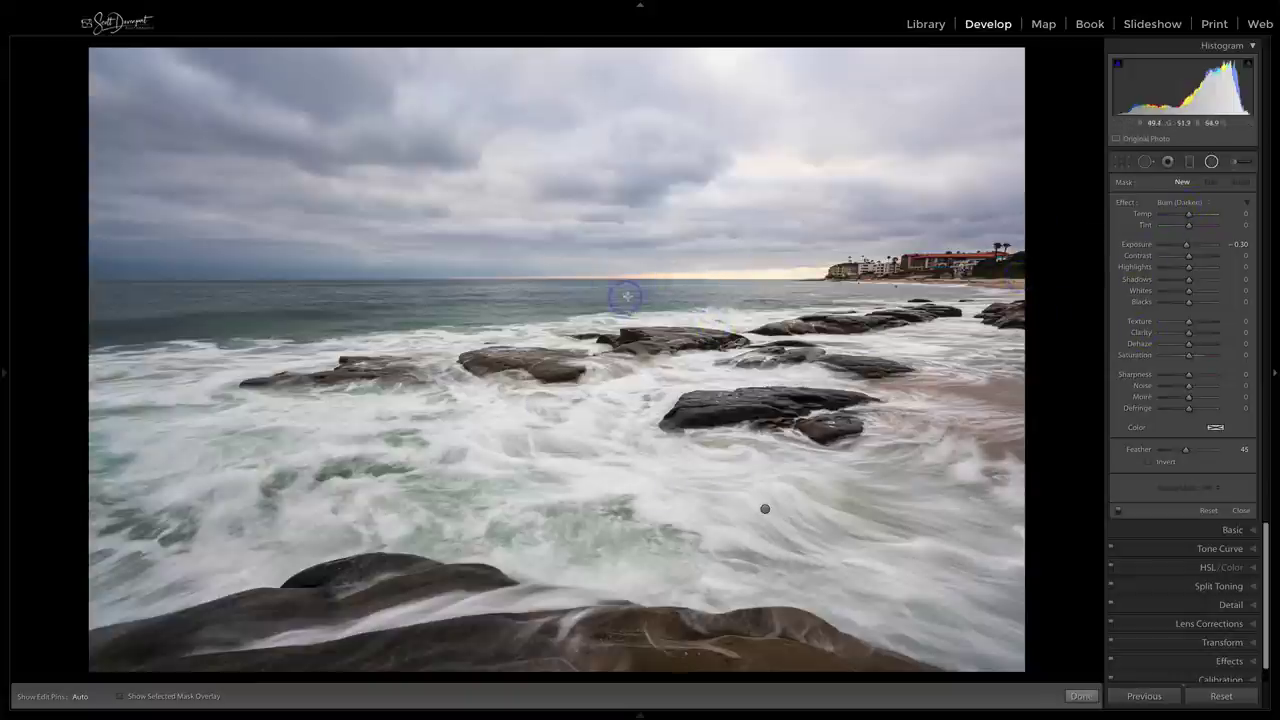
left_click_drag(643, 297, 927, 517)
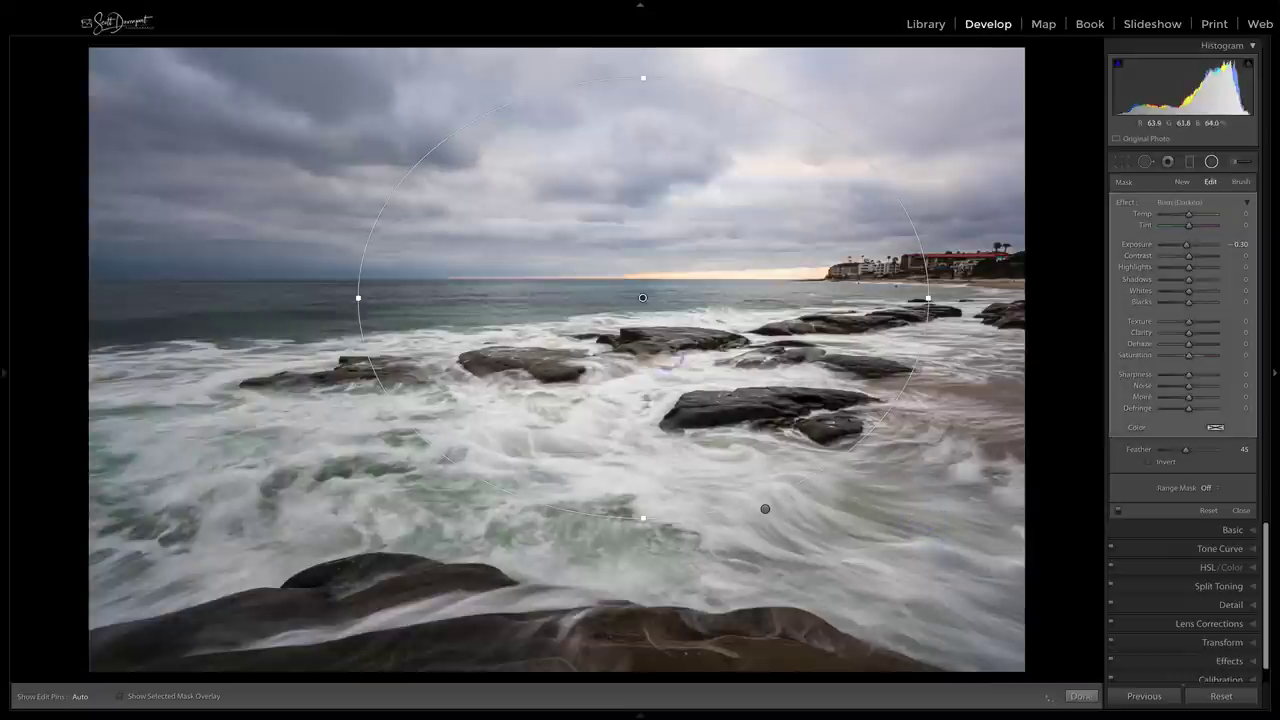
left_click_drag(643, 297, 725, 388)
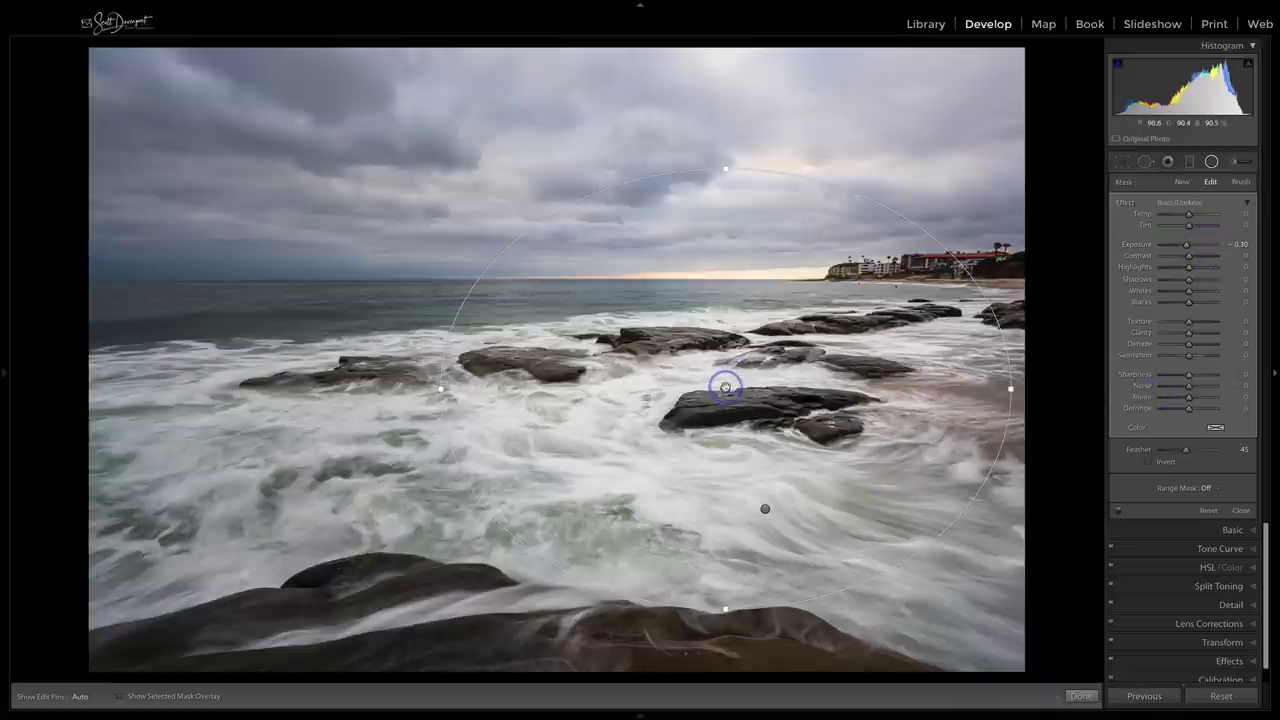
mouse_move(725, 388)
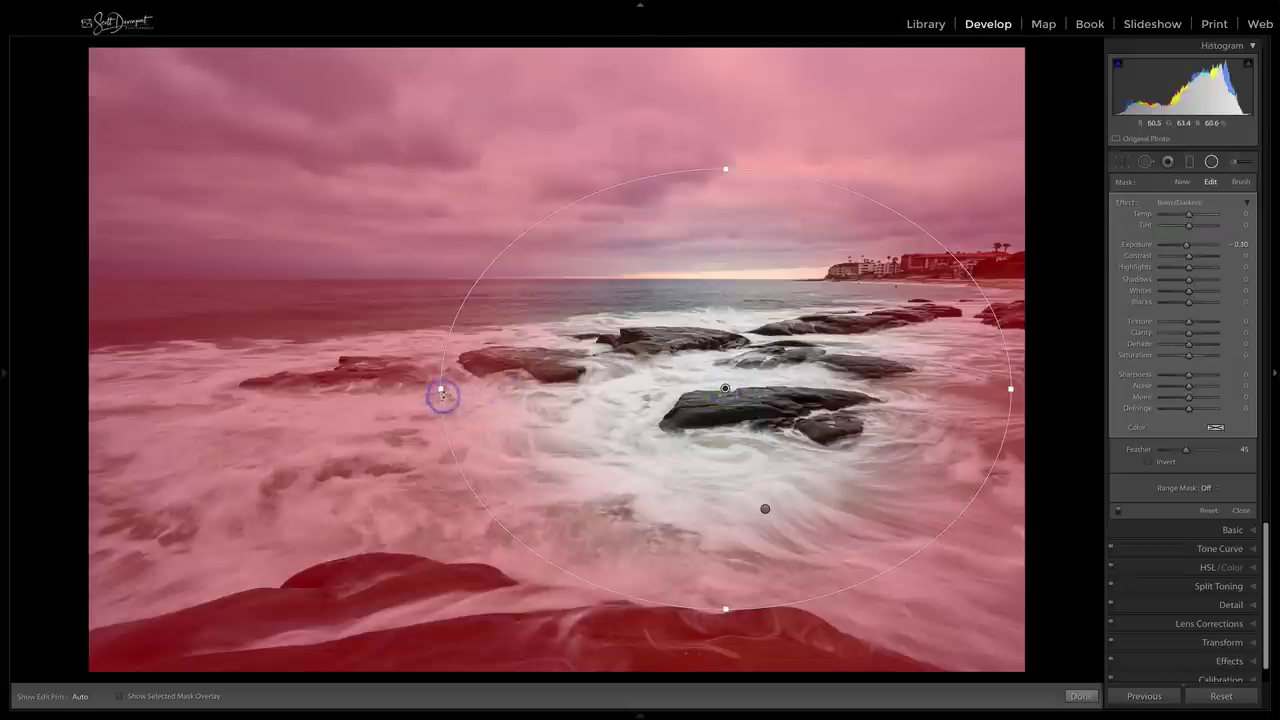
left_click_drag(441, 389, 354, 392)
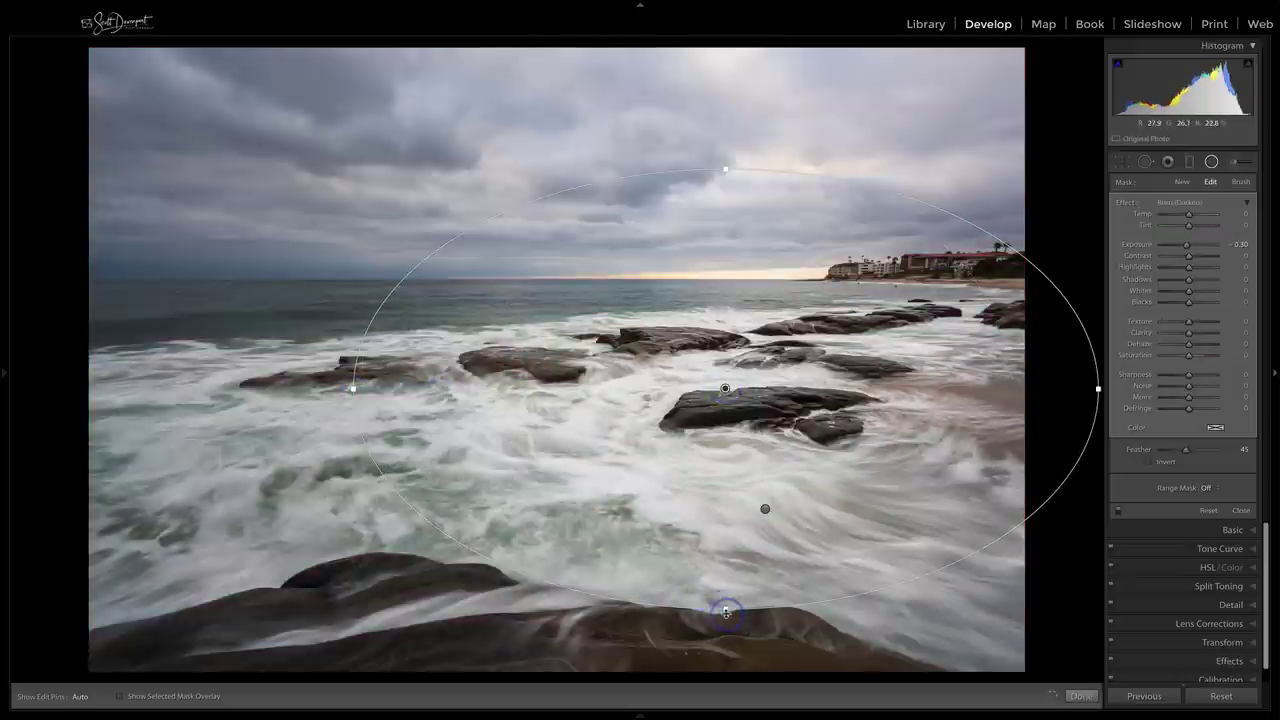
left_click_drag(720, 607, 717, 668)
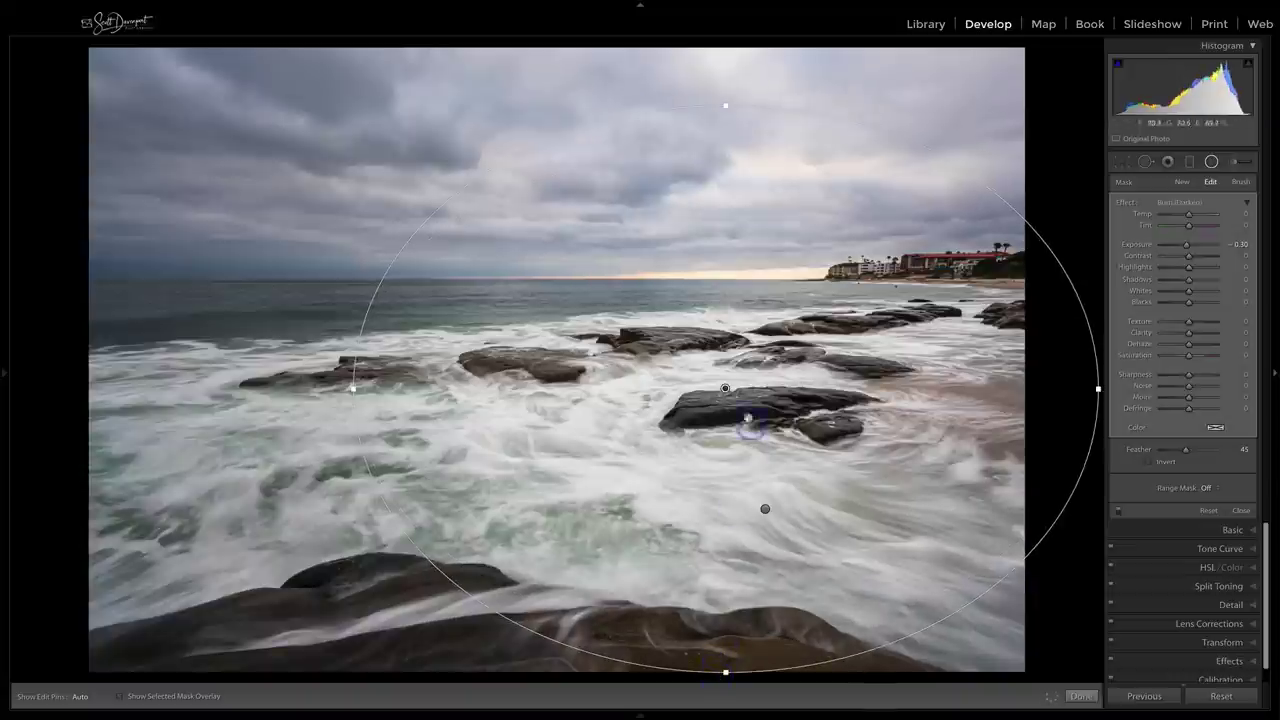
left_click_drag(725, 388, 726, 398)
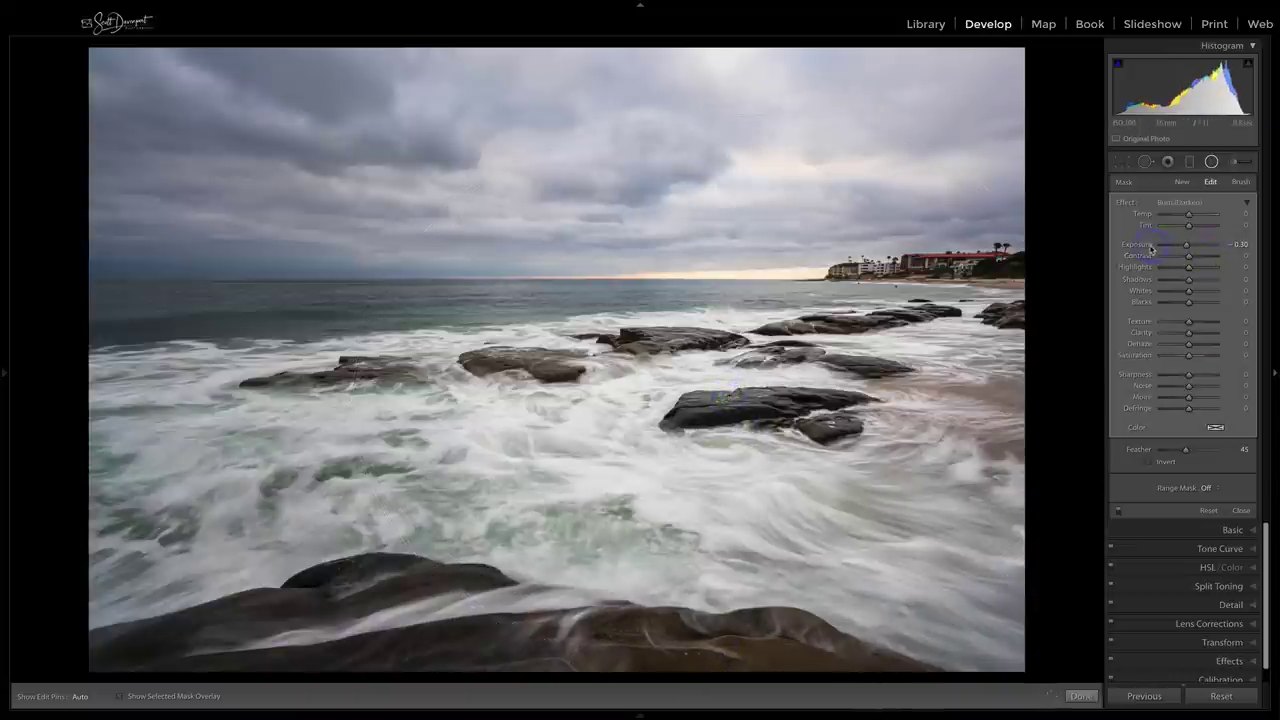
Step: Ease the burn filter to Exposure -0.18, widen it toward the left edge, and compare before/after
double_click(1140, 244)
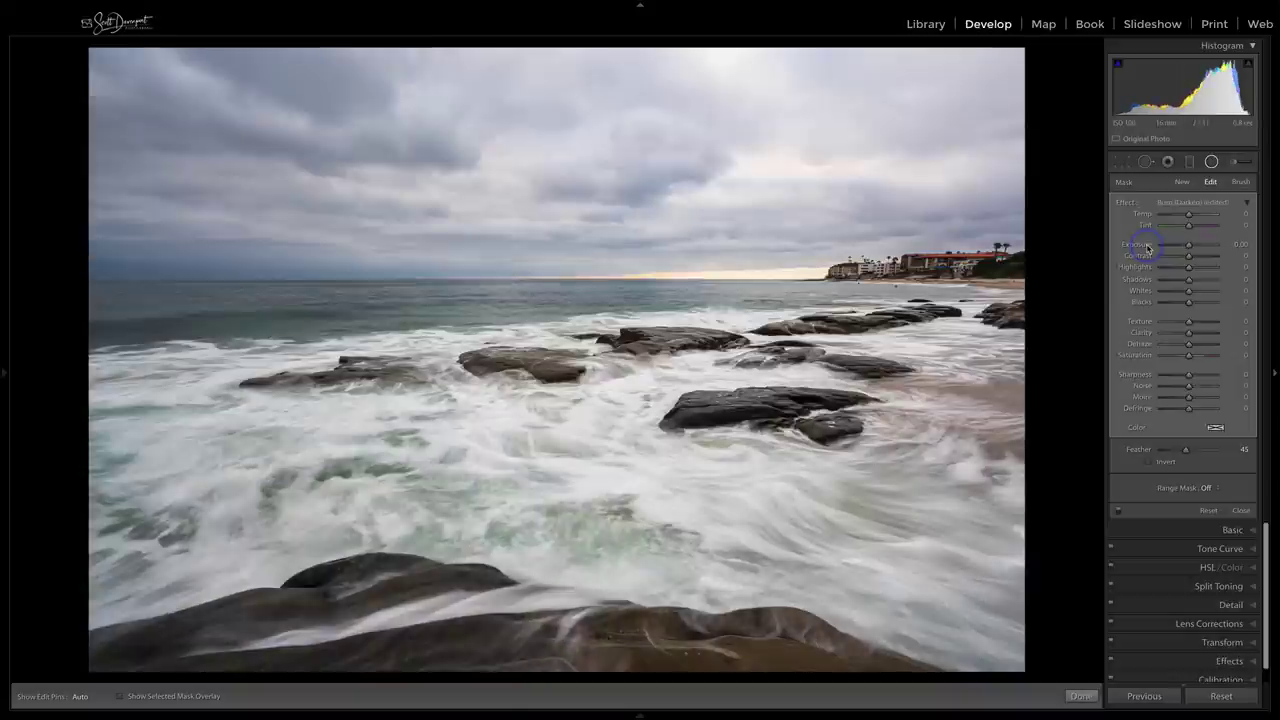
key("ctrl+z")
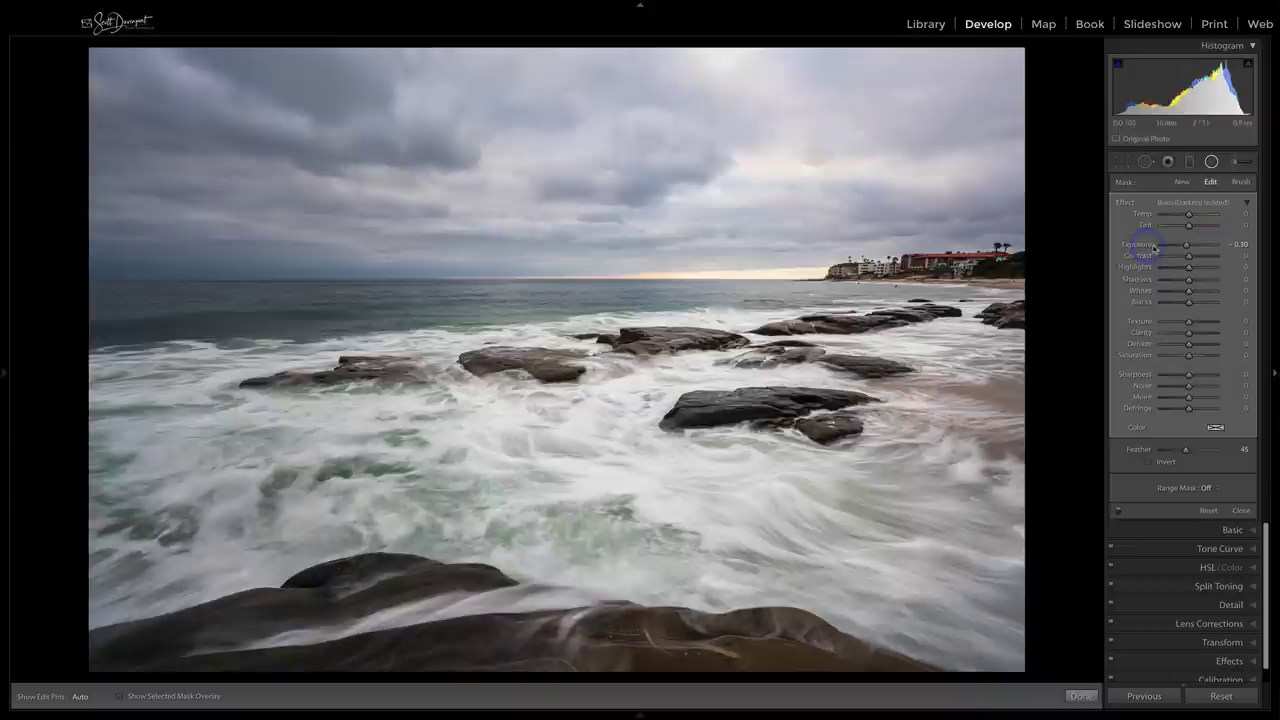
left_click_drag(1189, 248, 1190, 246)
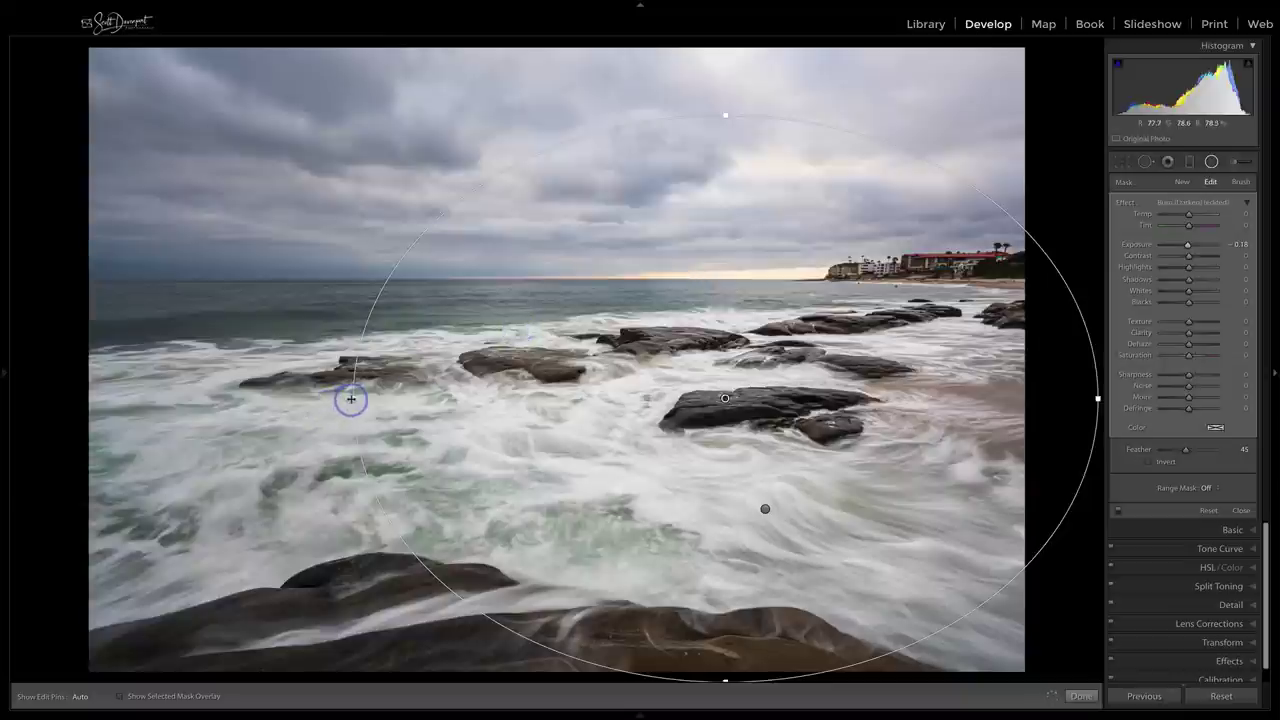
left_click_drag(351, 397, 213, 407)
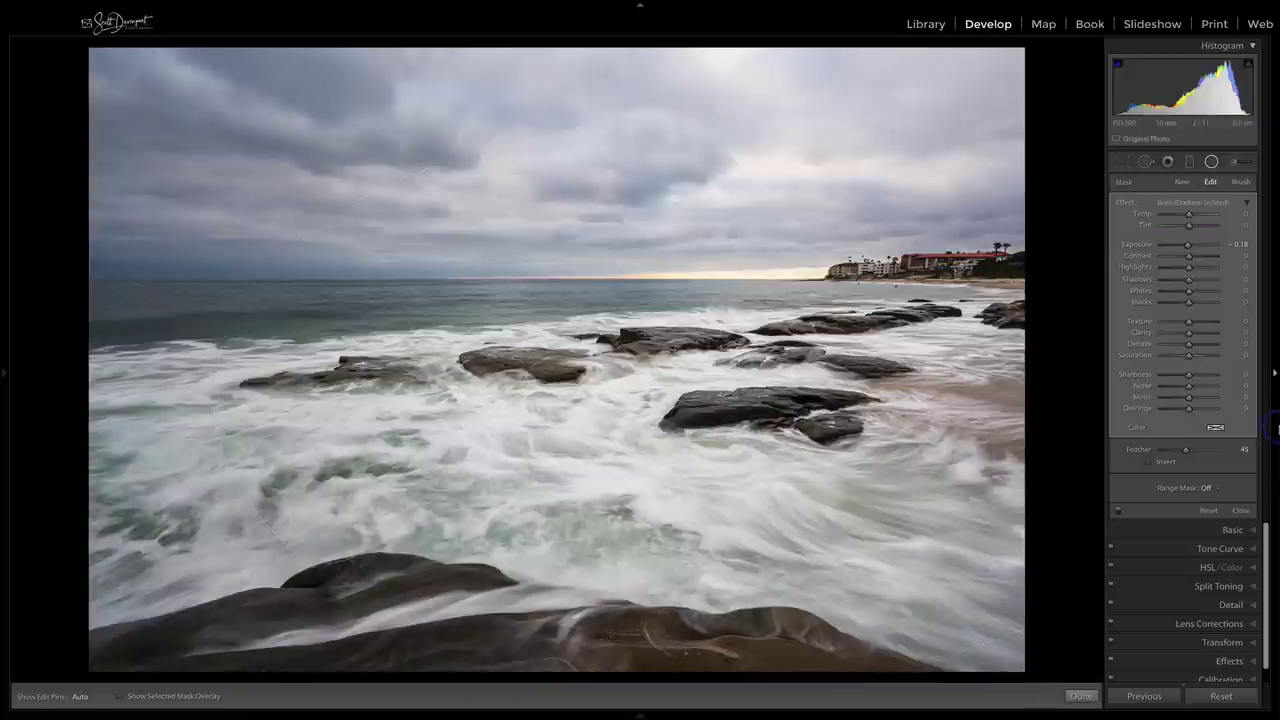
key("backslash")
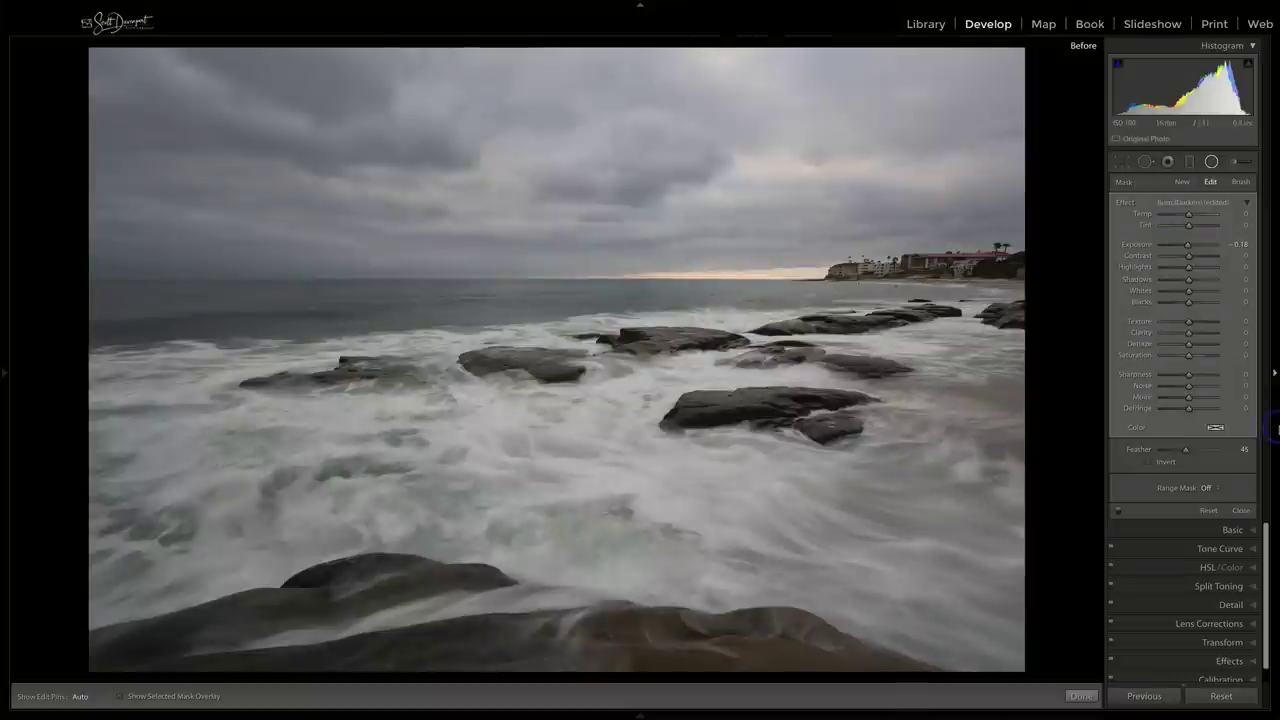
key("backslash")
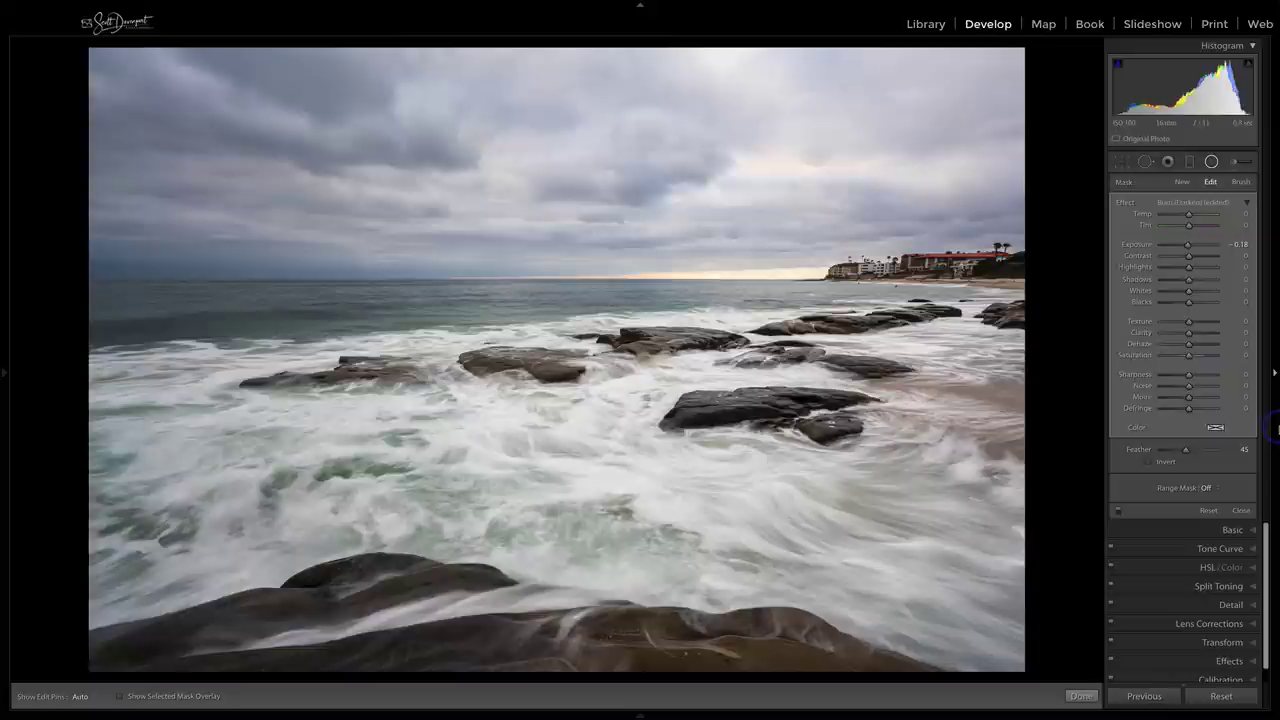
Step: Paint a burn with an enlarged adjustment brush over the lower-left surf and water
left_click(1239, 163)
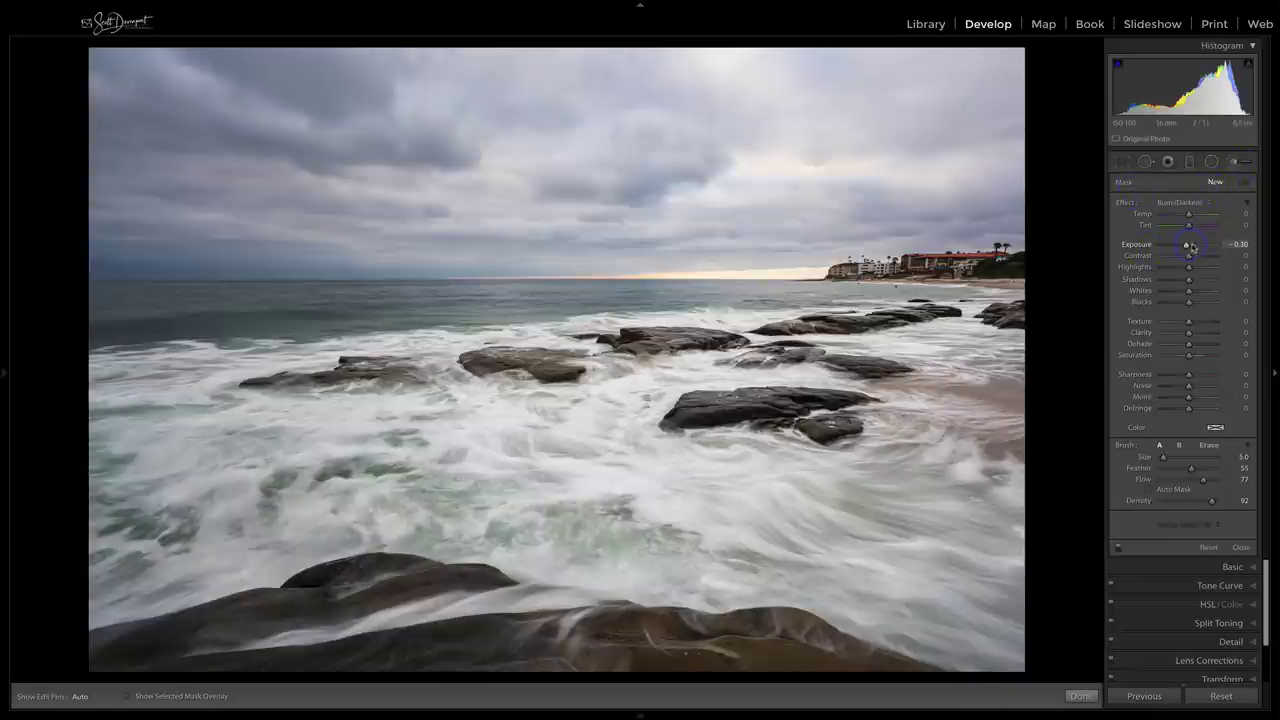
scroll(173, 565, "up", 4)
scroll(173, 565, "up", 5)
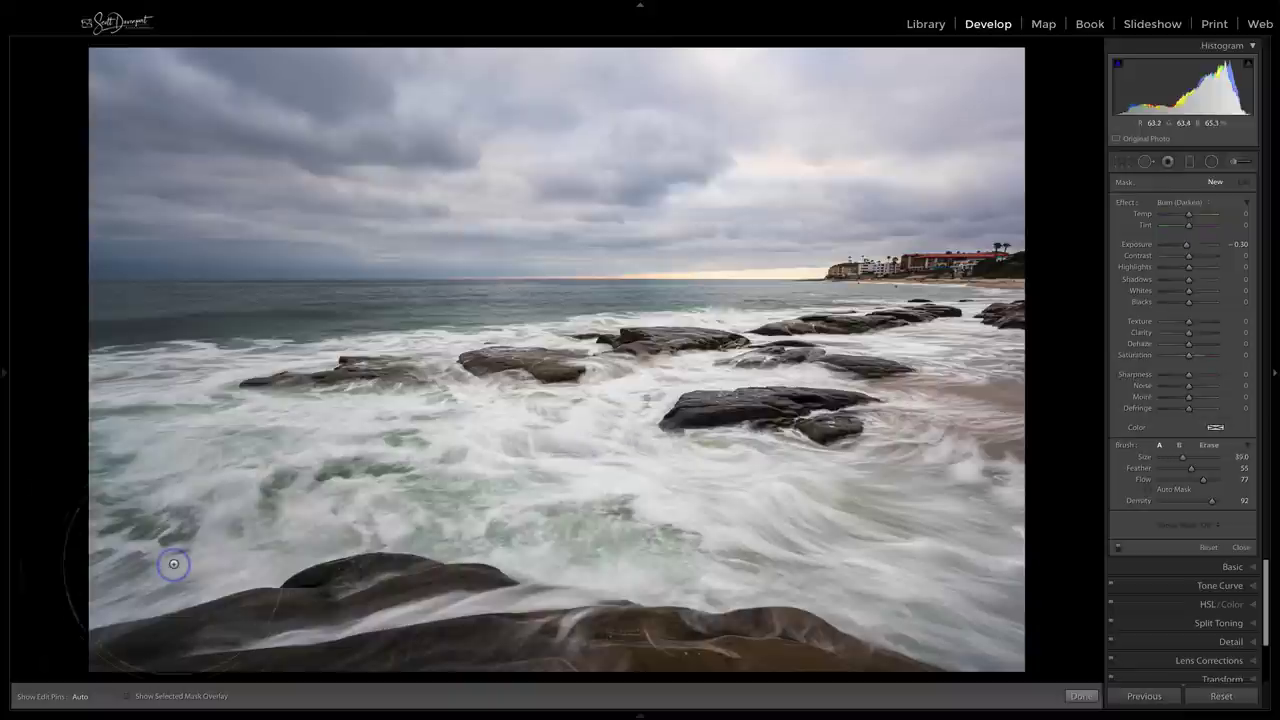
left_click_drag(212, 471, 318, 462)
key("h")
left_click_drag(120, 471, 300, 586)
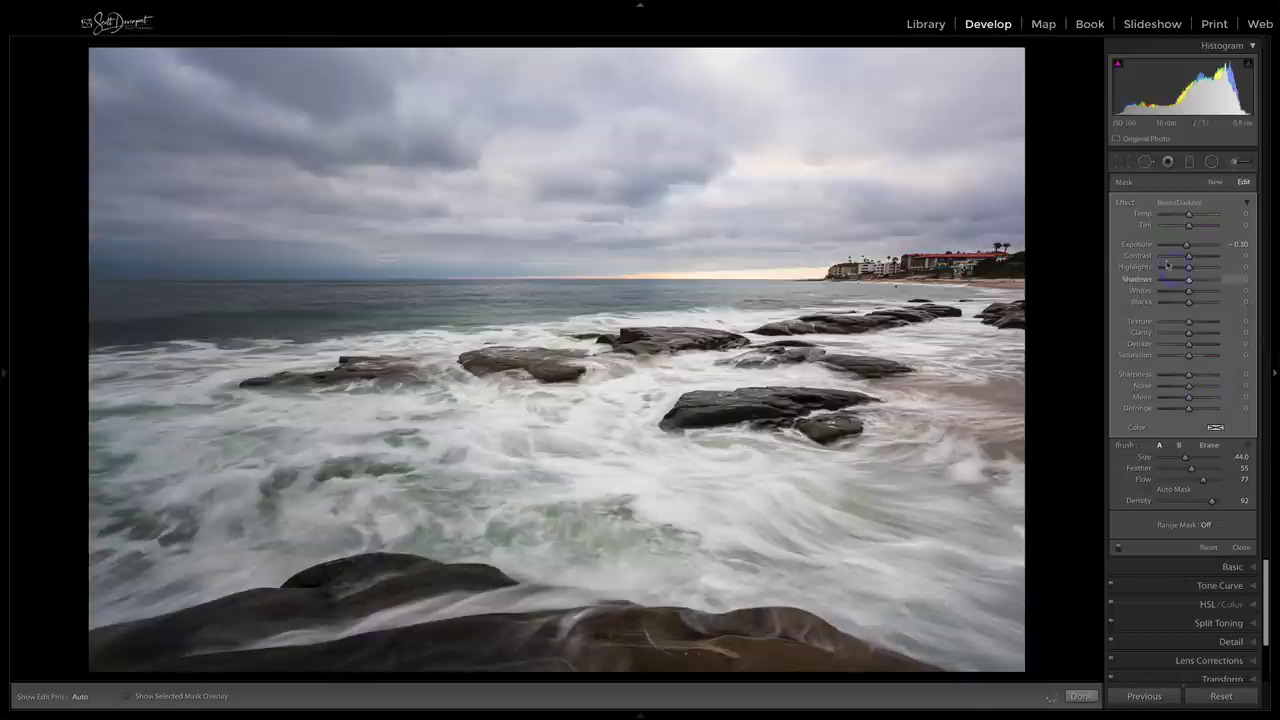
Step: Compare the brush burn on and off, lighten it to a subtler exposure, and finish
left_click(1121, 551)
left_click(1121, 551)
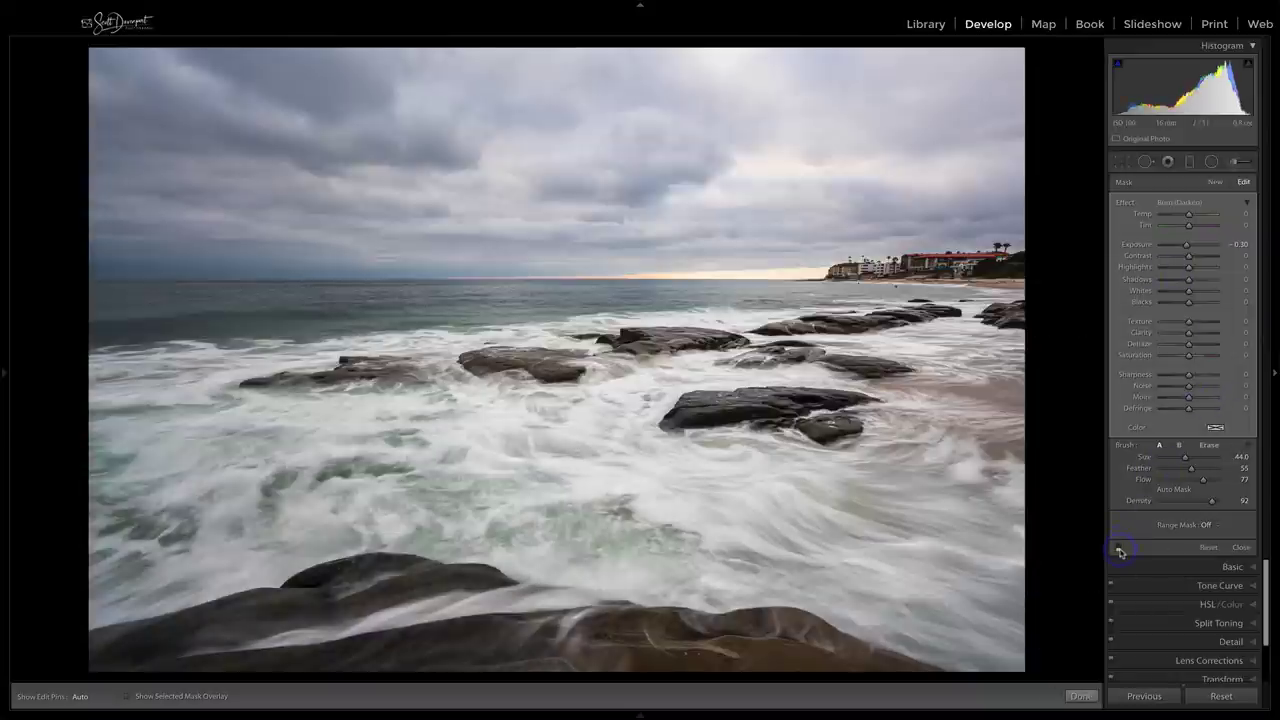
left_click(1121, 551)
left_click(1121, 551)
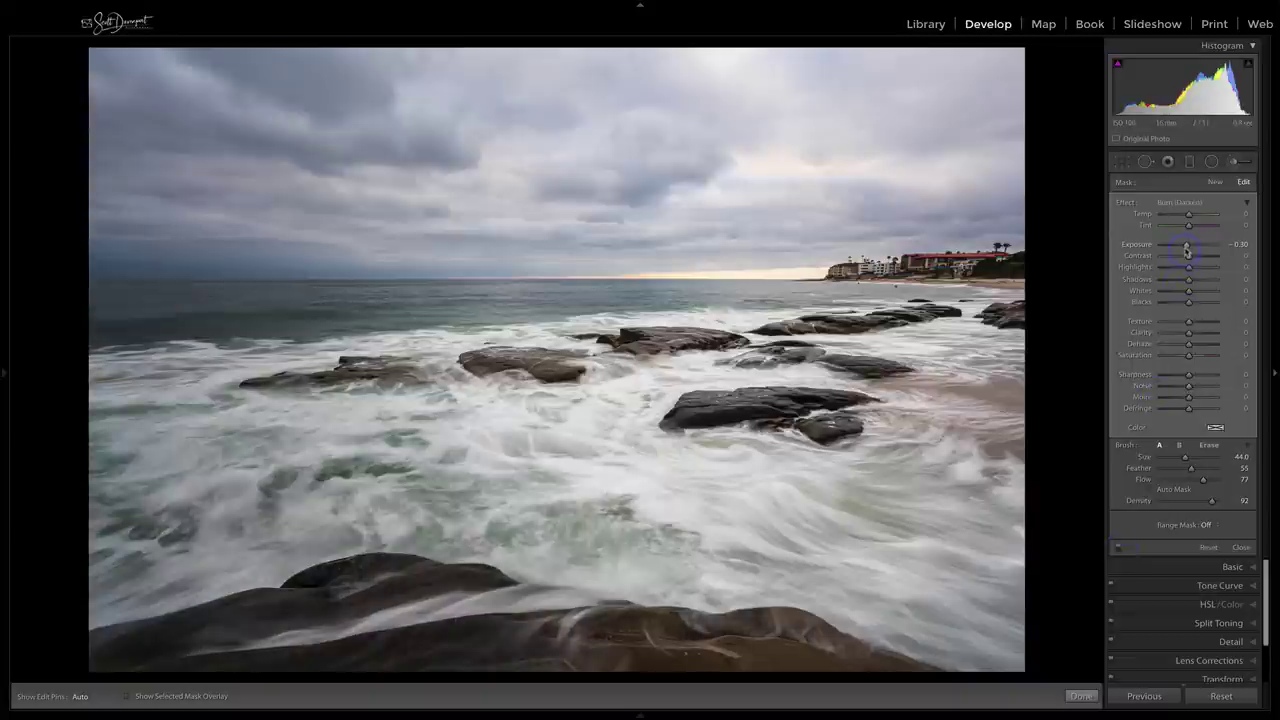
left_click_drag(1187, 248, 1189, 249)
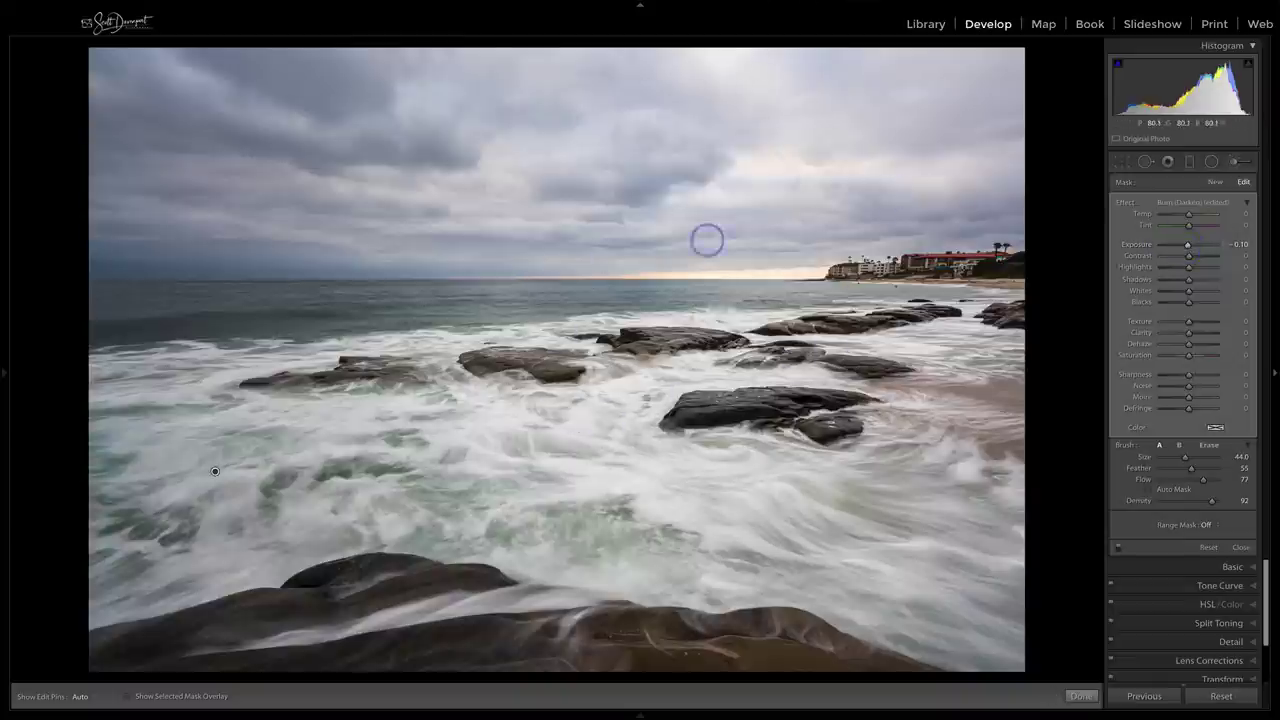
left_click(1080, 696)
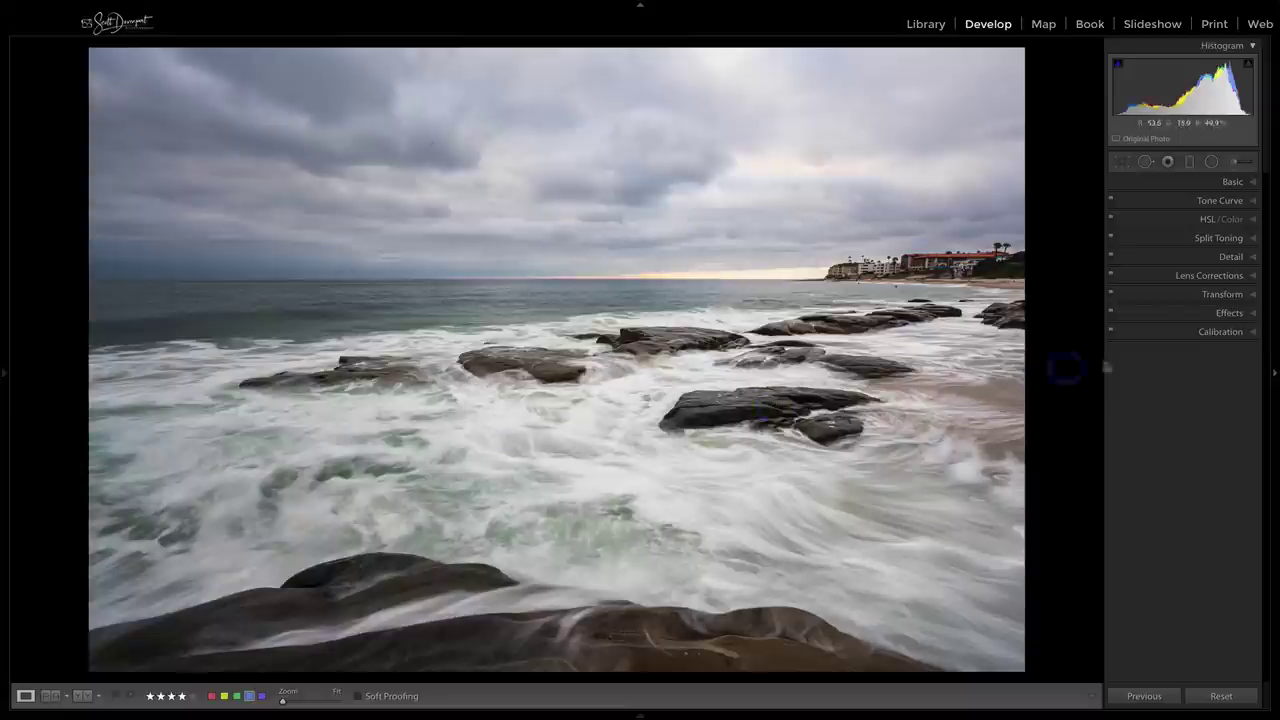
key("backslash")
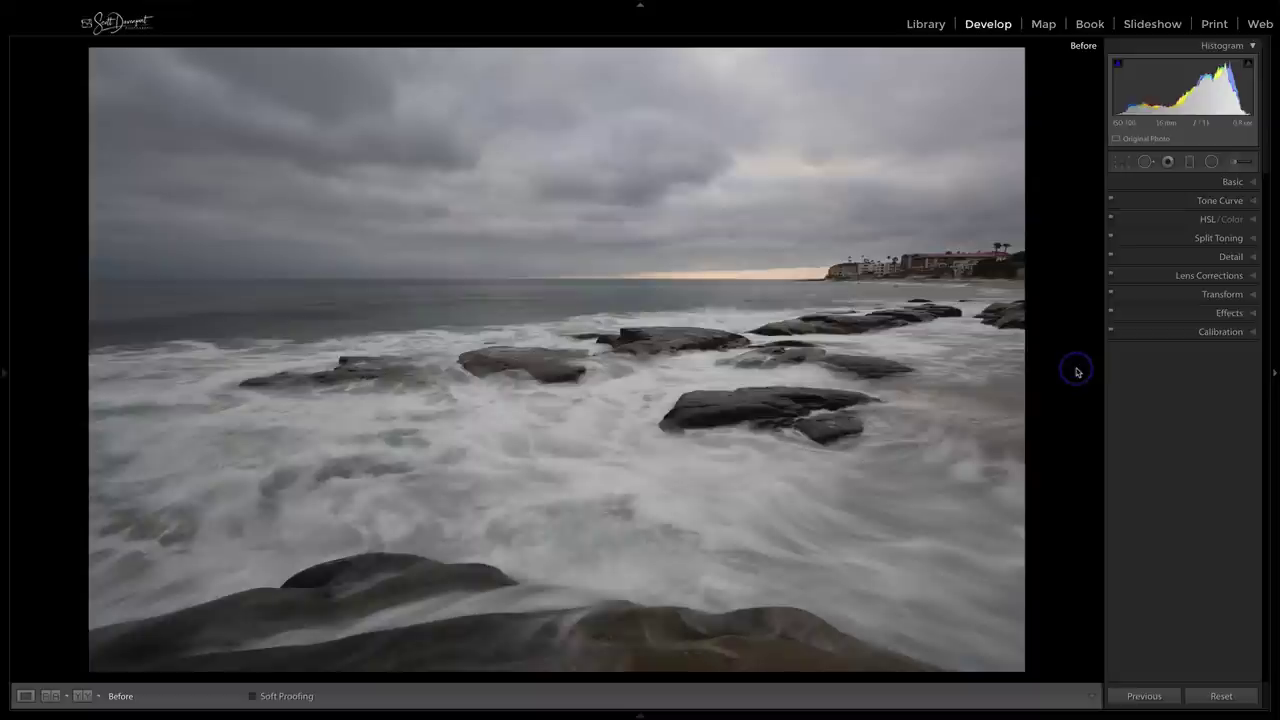
key("backslash")
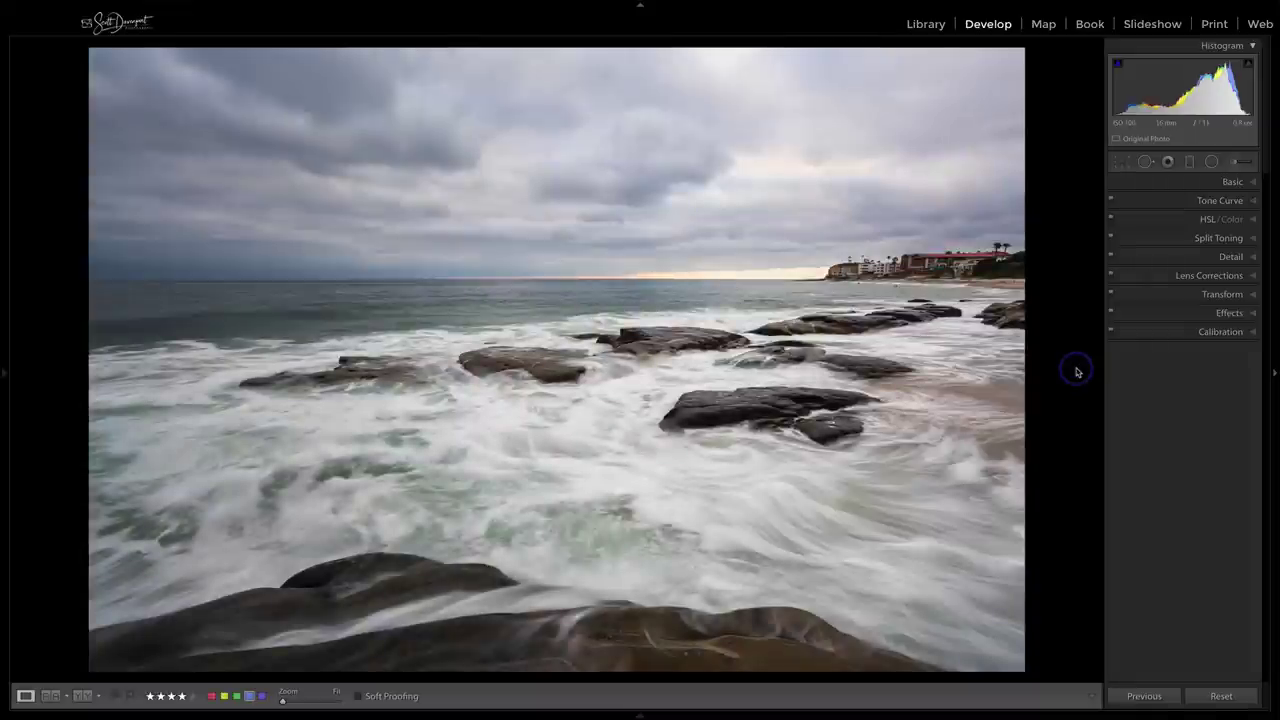